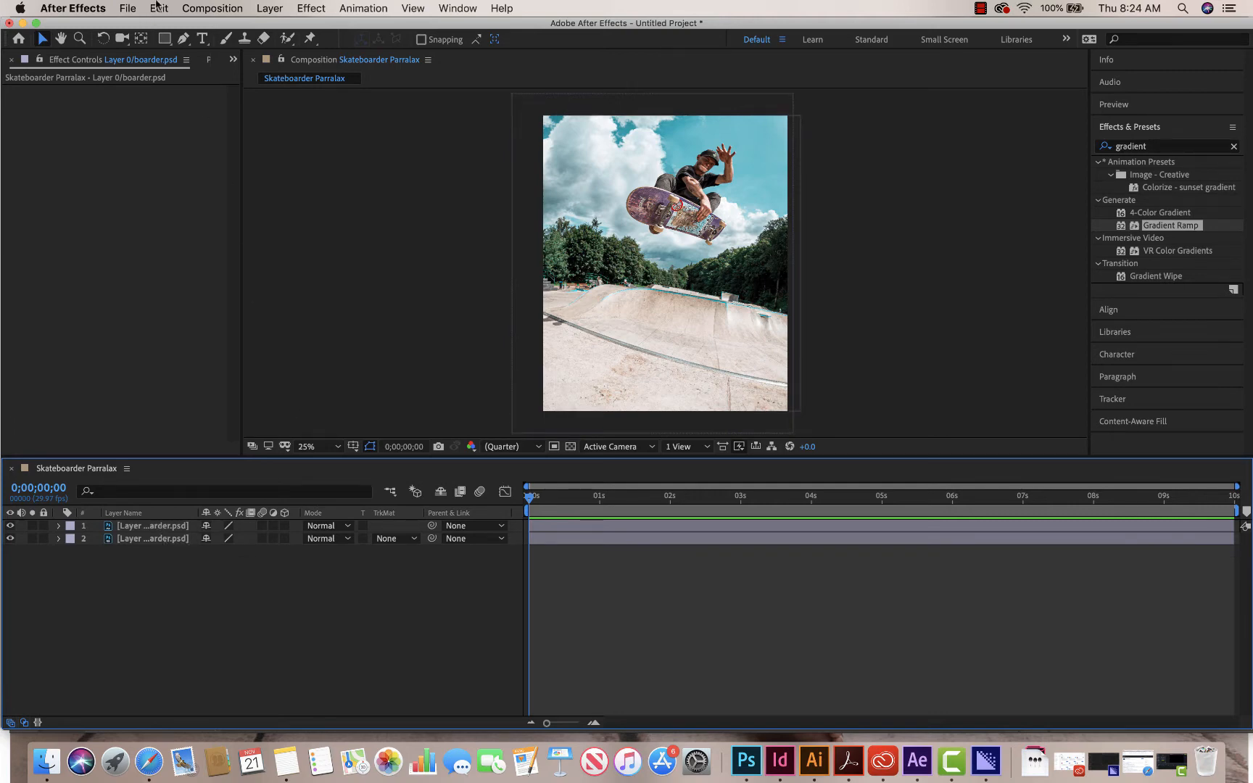
- Create a solid layer named Vignette at 2624 × 3169 px with its color set to white (FFFFFF)
right_click(267, 567)
mouse_move(337, 575)
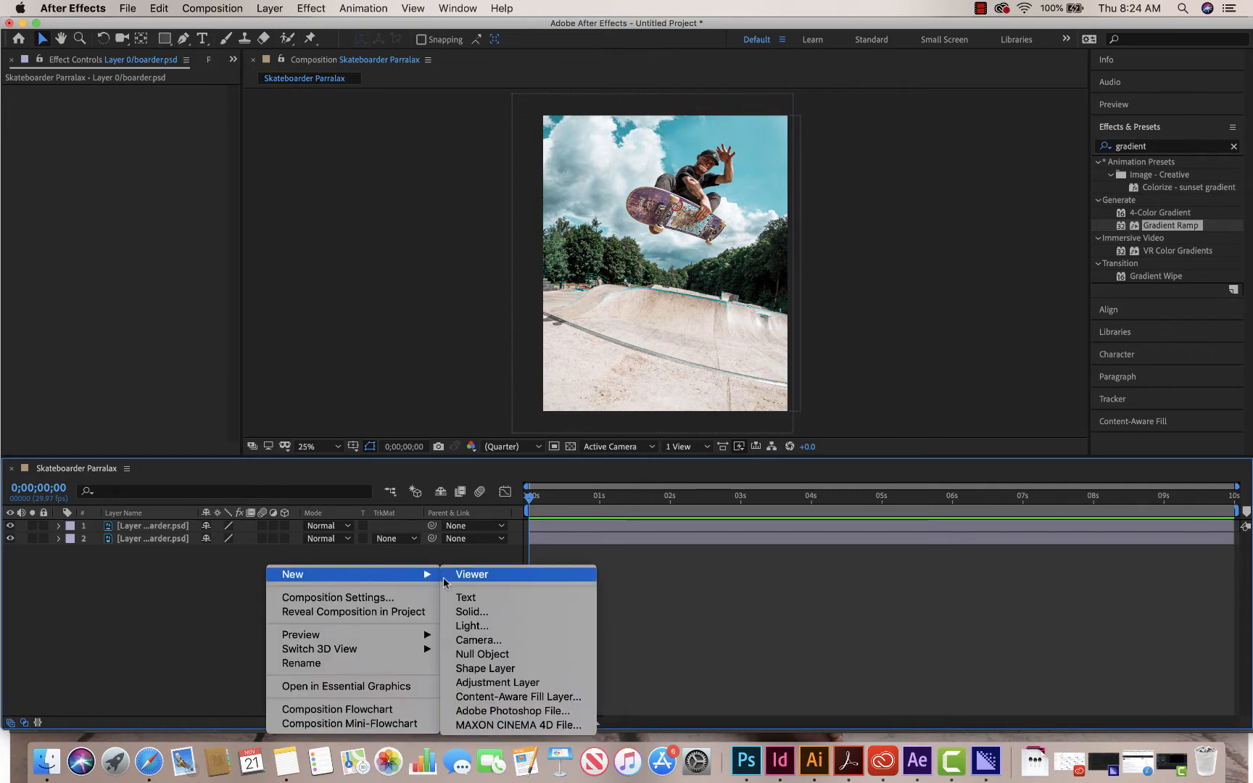
left_click(498, 613)
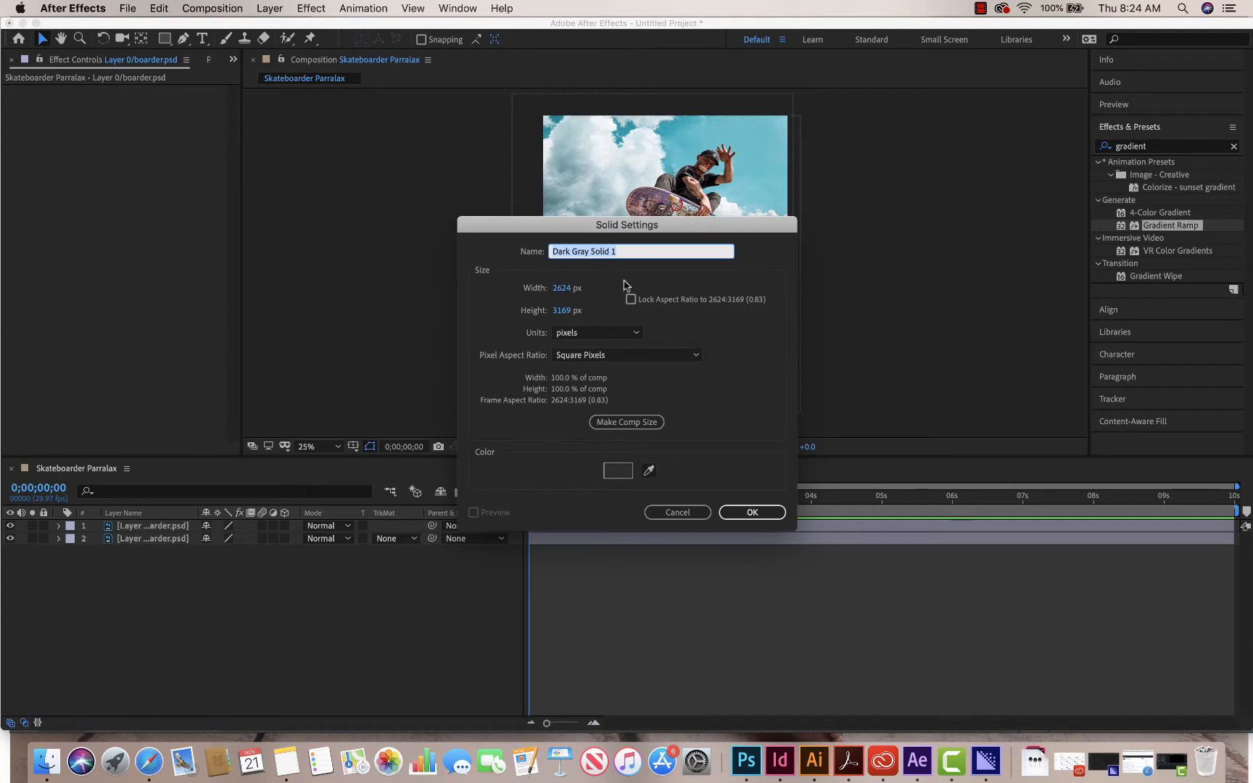
type("Vignette")
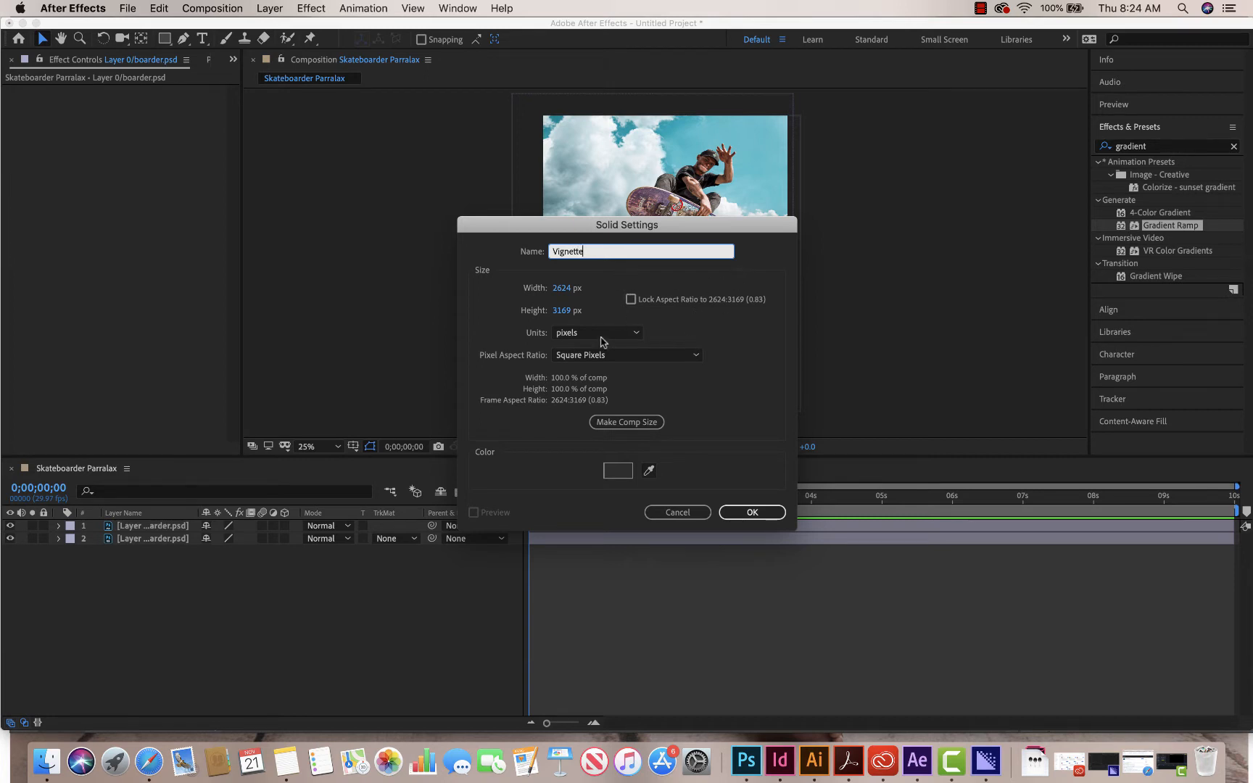
left_click(618, 470)
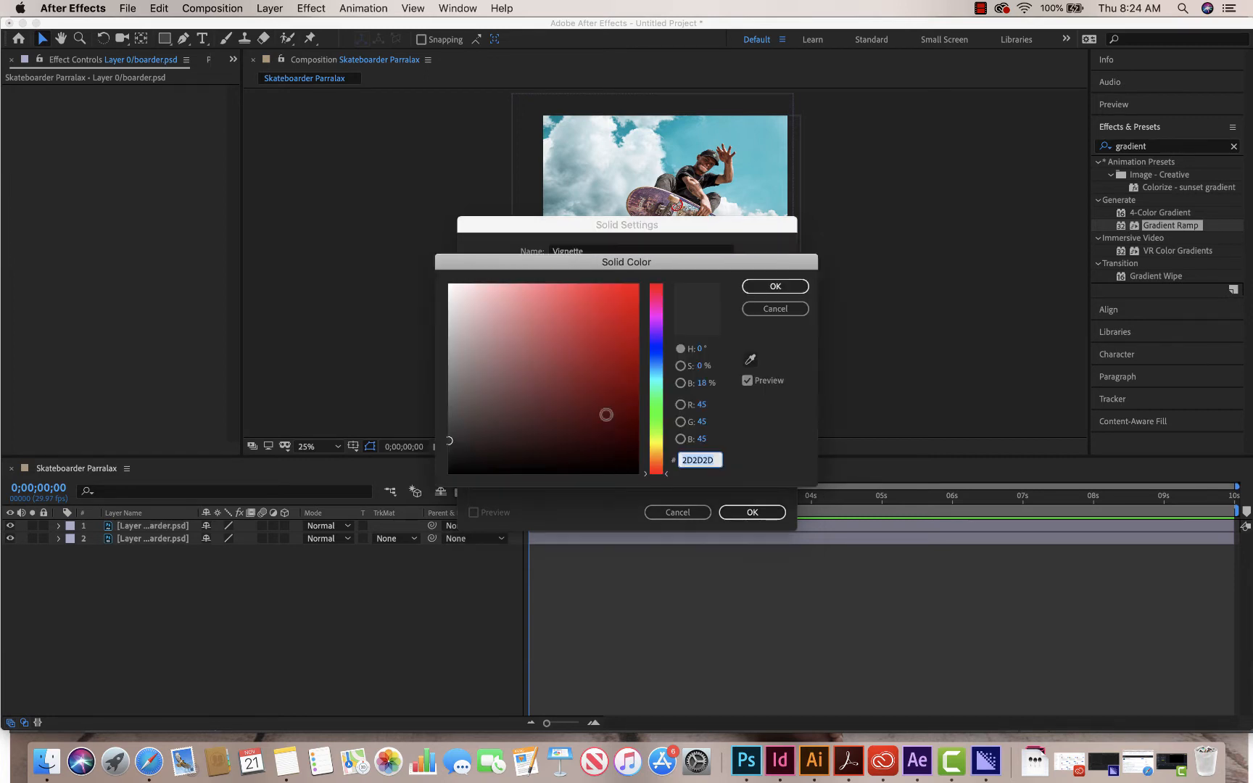
left_click_drag(536, 278, 433, 279)
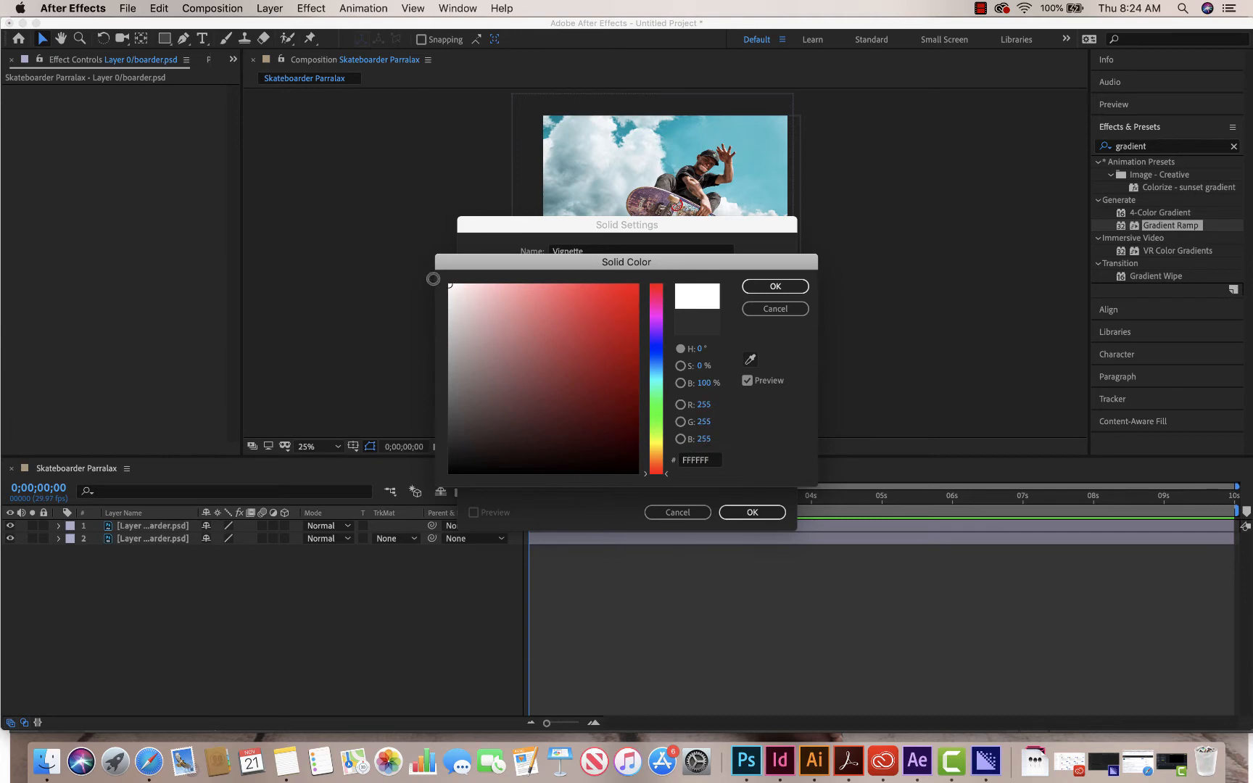
left_click(775, 286)
left_click(745, 510)
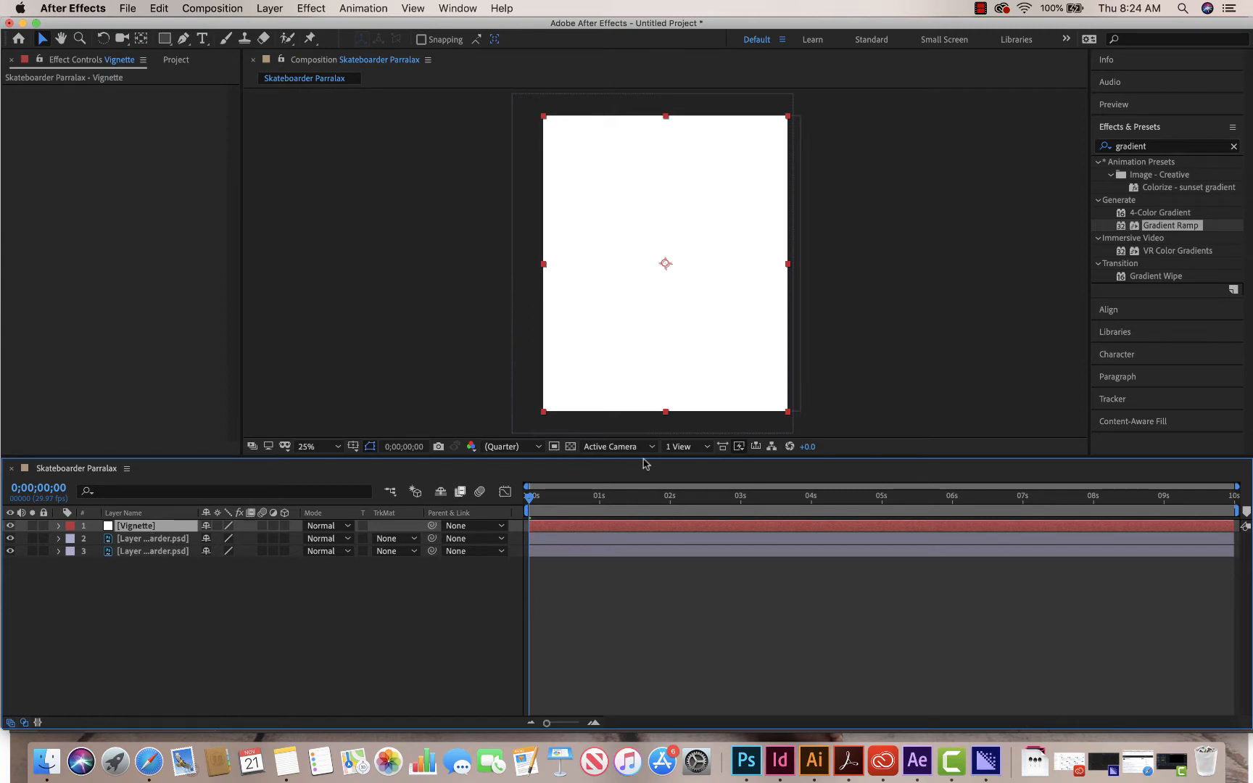
- Find the CC Vignette effect by searching for "vign" and apply it to the Vignette layer
left_click(1173, 150)
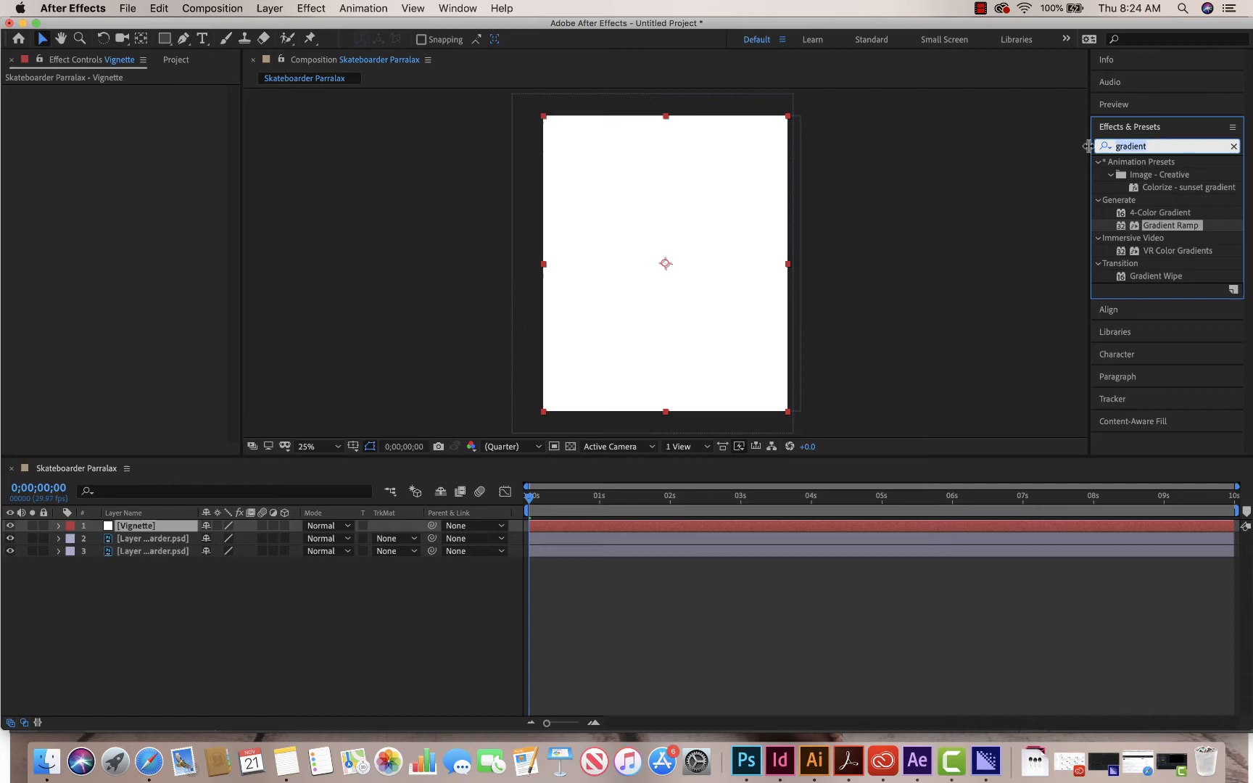
left_click(1140, 131)
left_click(1138, 132)
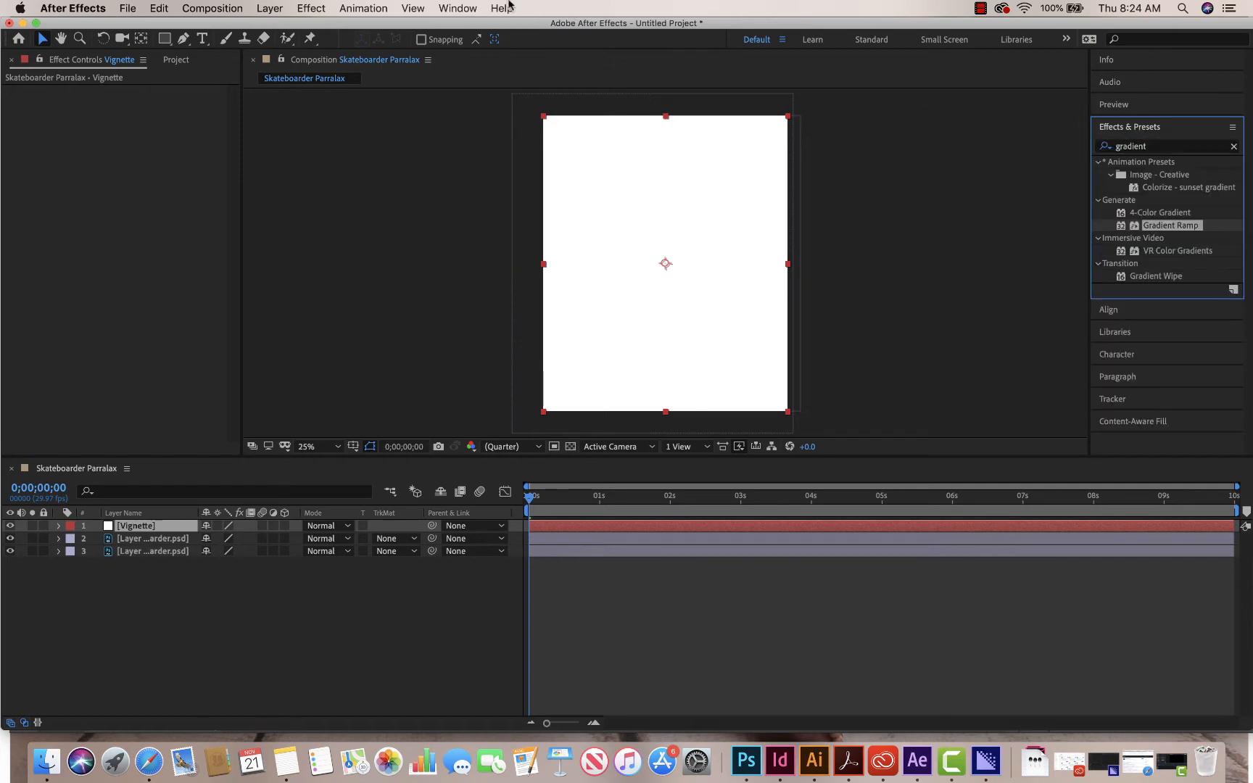
left_click(475, 8)
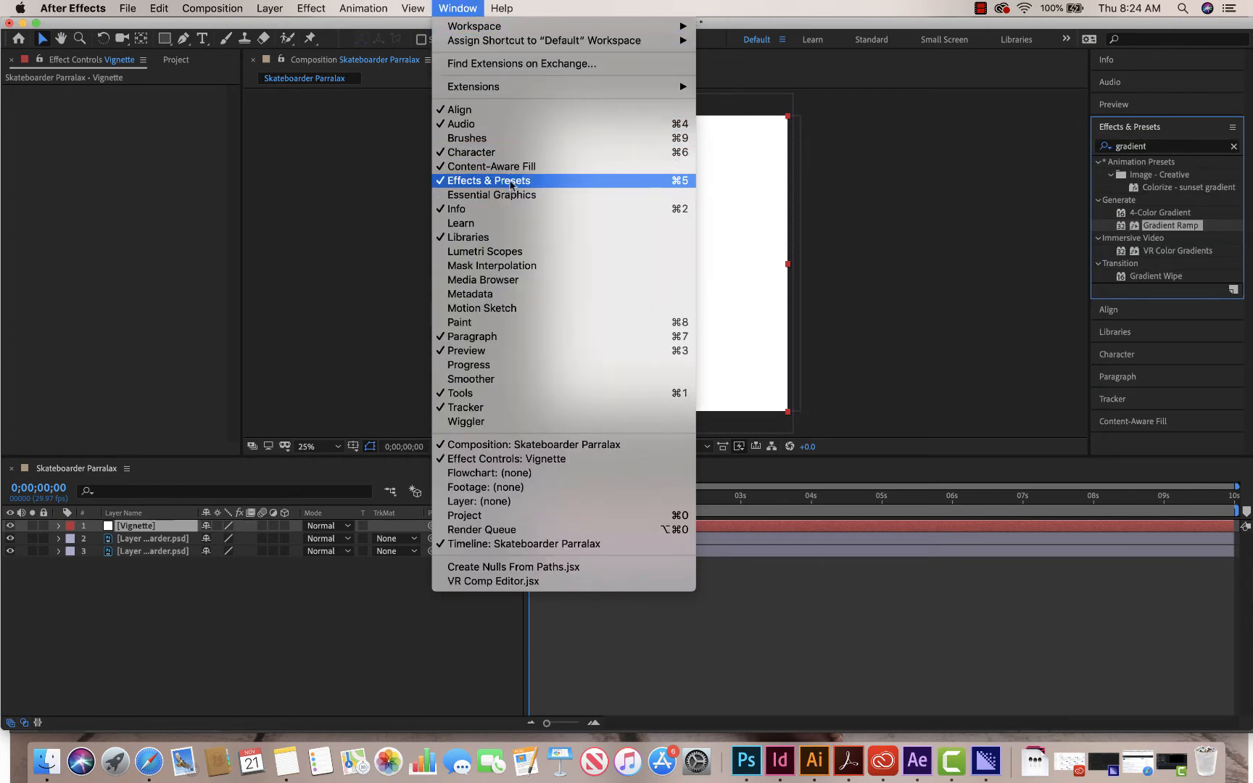
left_click(1182, 148)
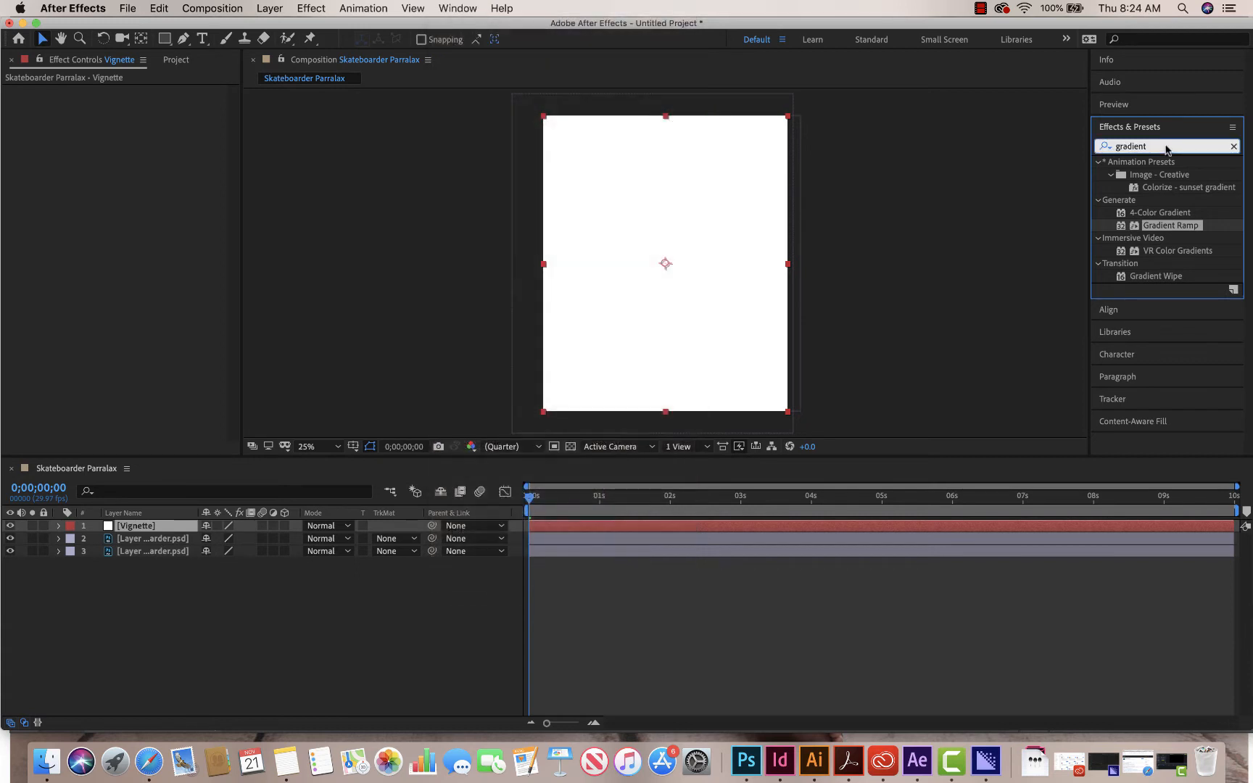
type("vign")
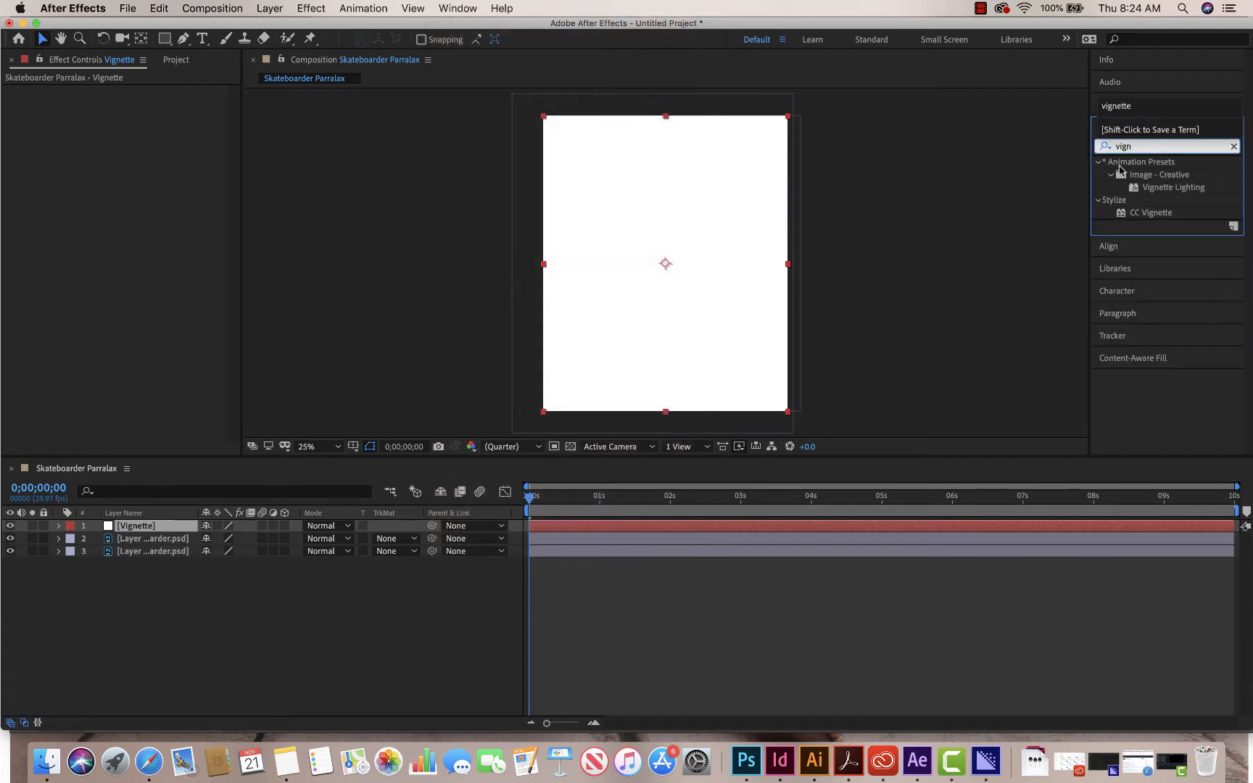
double_click(1125, 213)
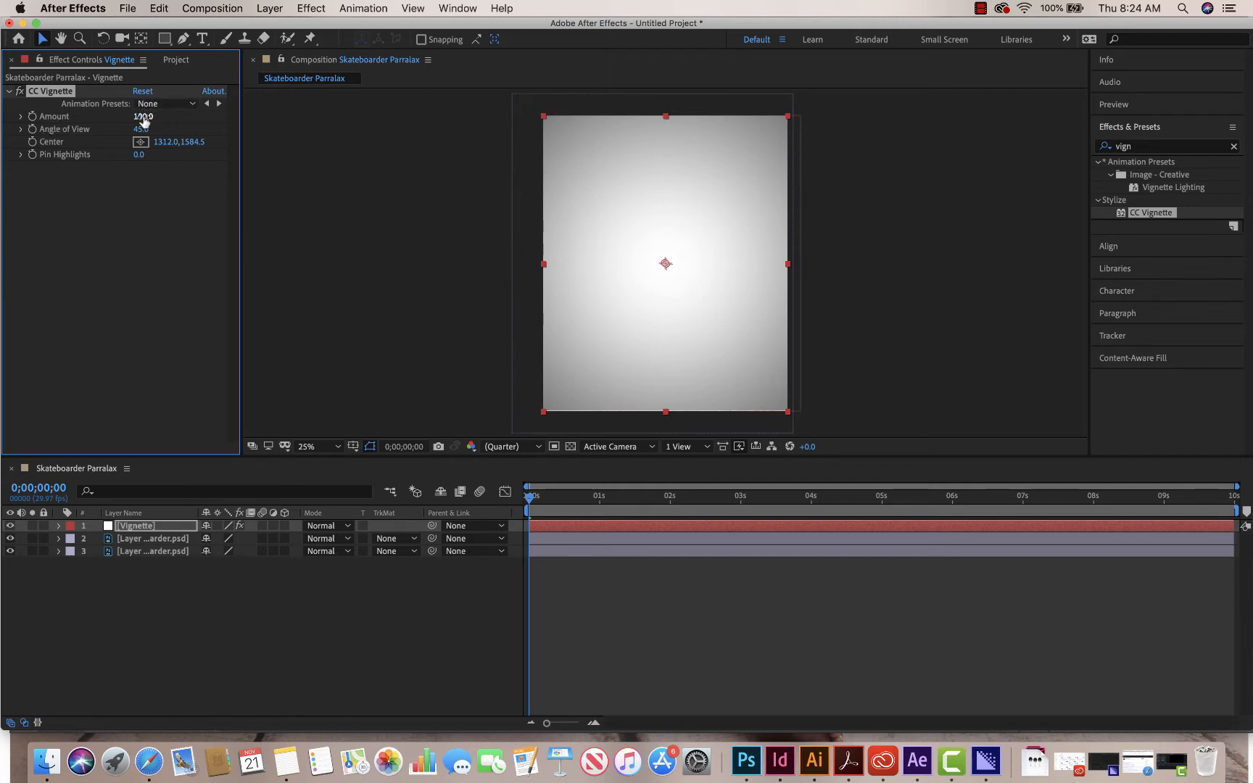
- Set the CC Vignette amount to 120 and move its center up to about 1328, 1096.5
left_click_drag(148, 116, 185, 126)
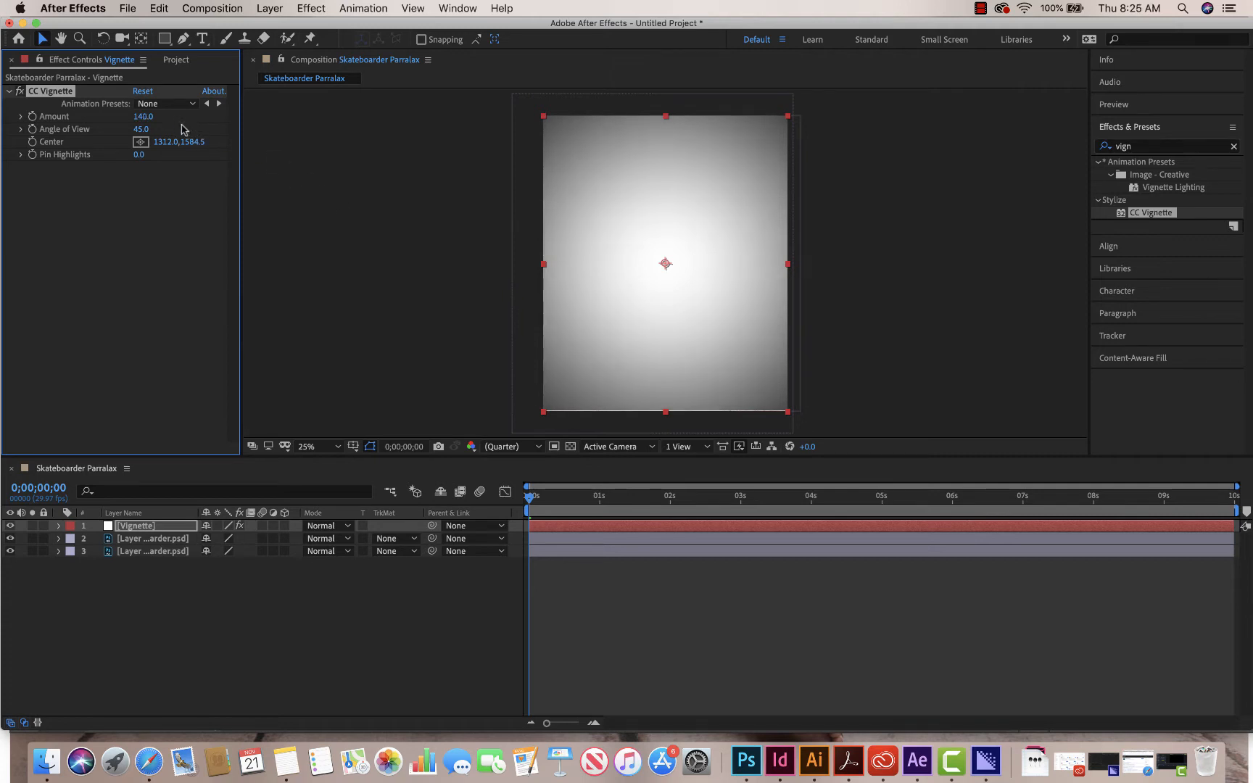
left_click_drag(144, 116, 135, 116)
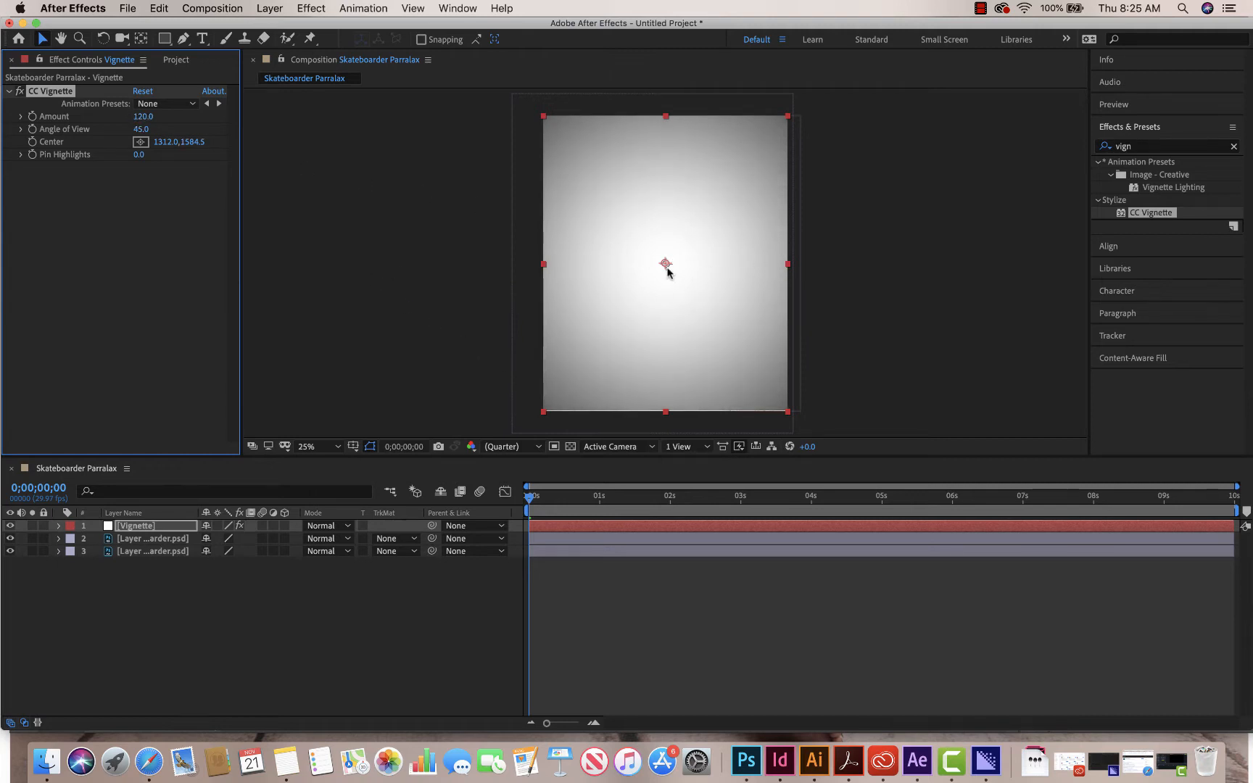
left_click_drag(665, 264, 668, 220)
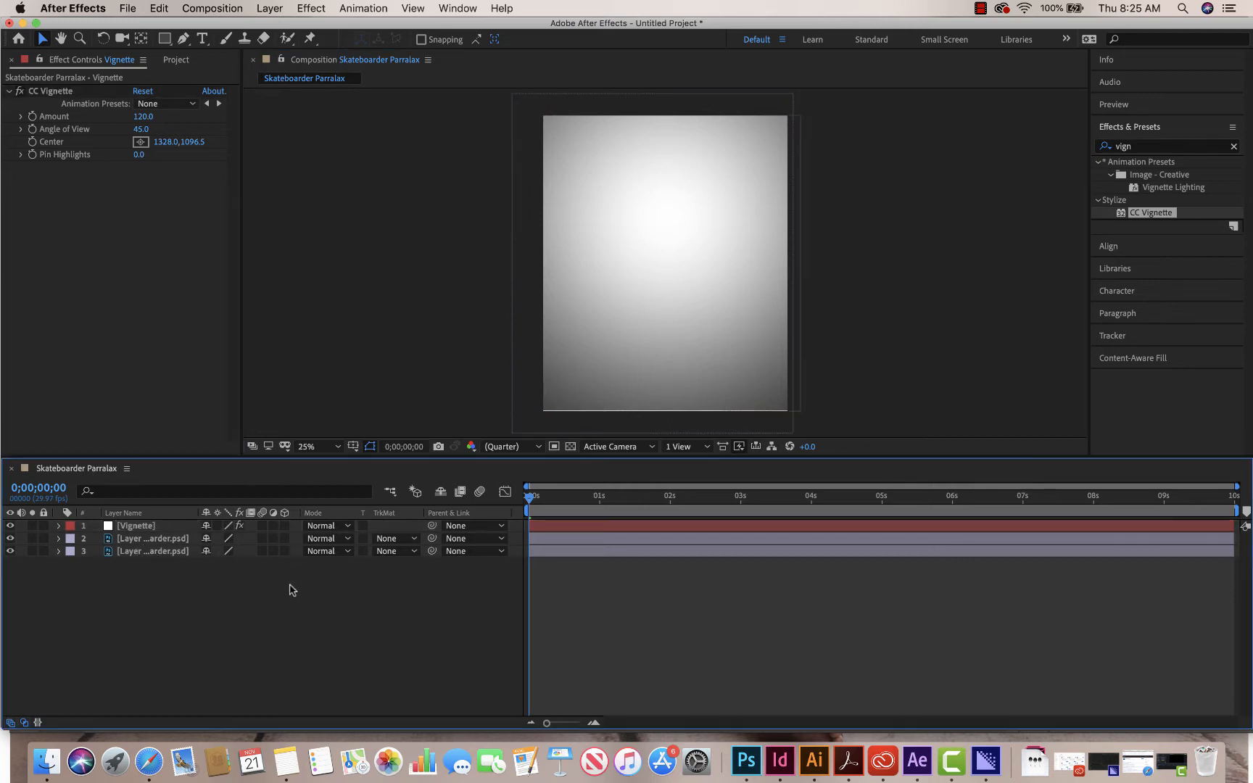
- Select the Vignette layer, then hide the timeline's Modes column and show it again
left_click(152, 528)
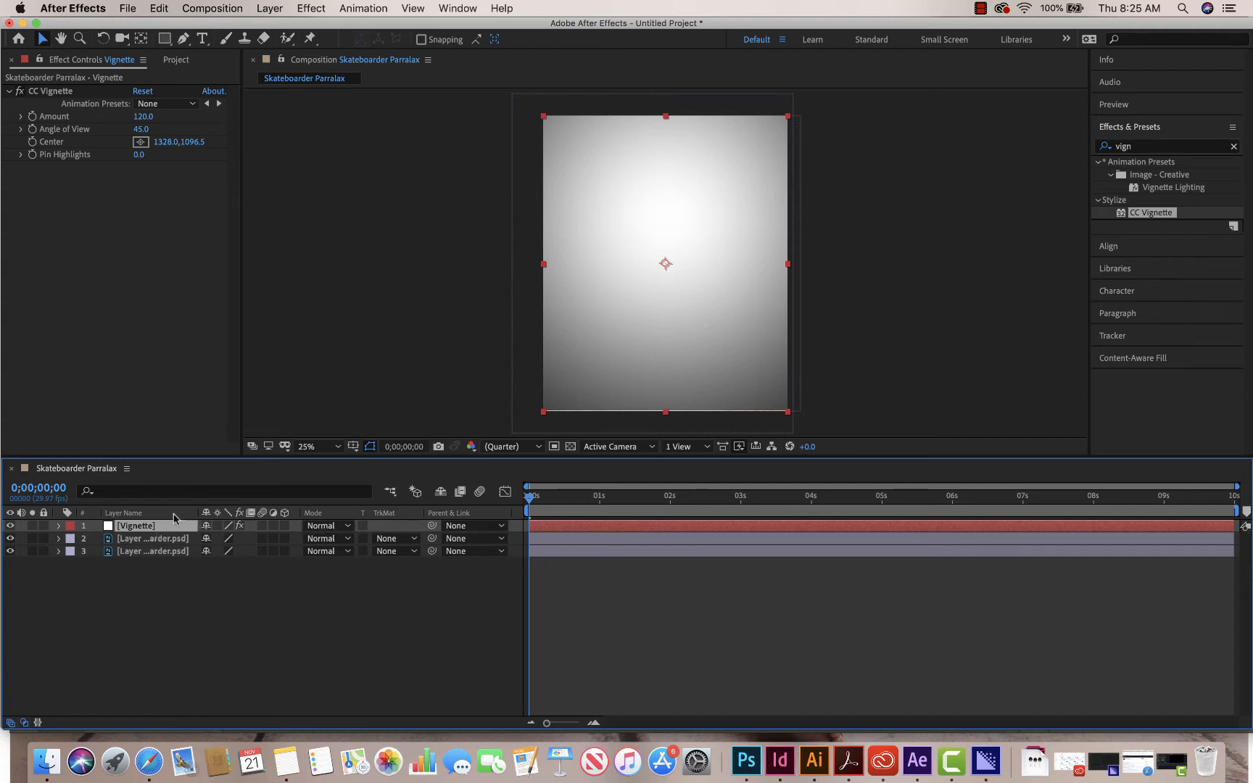
right_click(173, 515)
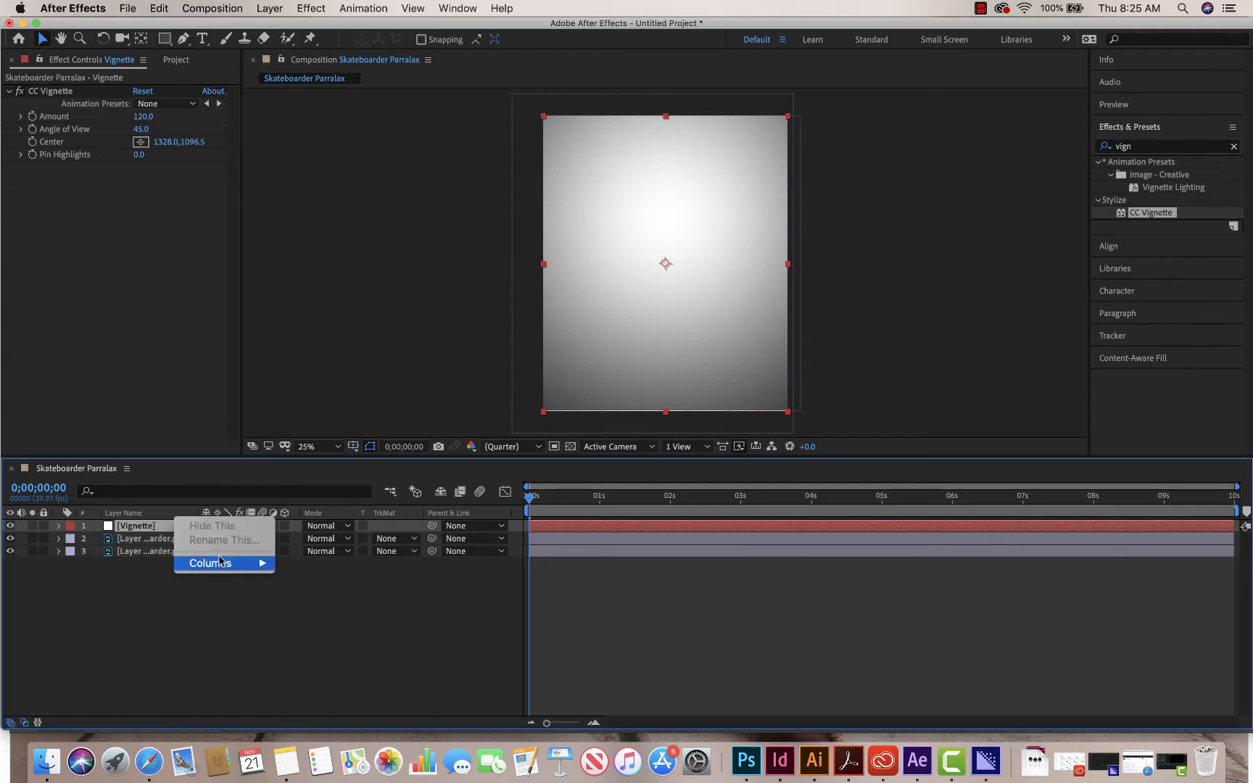
mouse_move(223, 564)
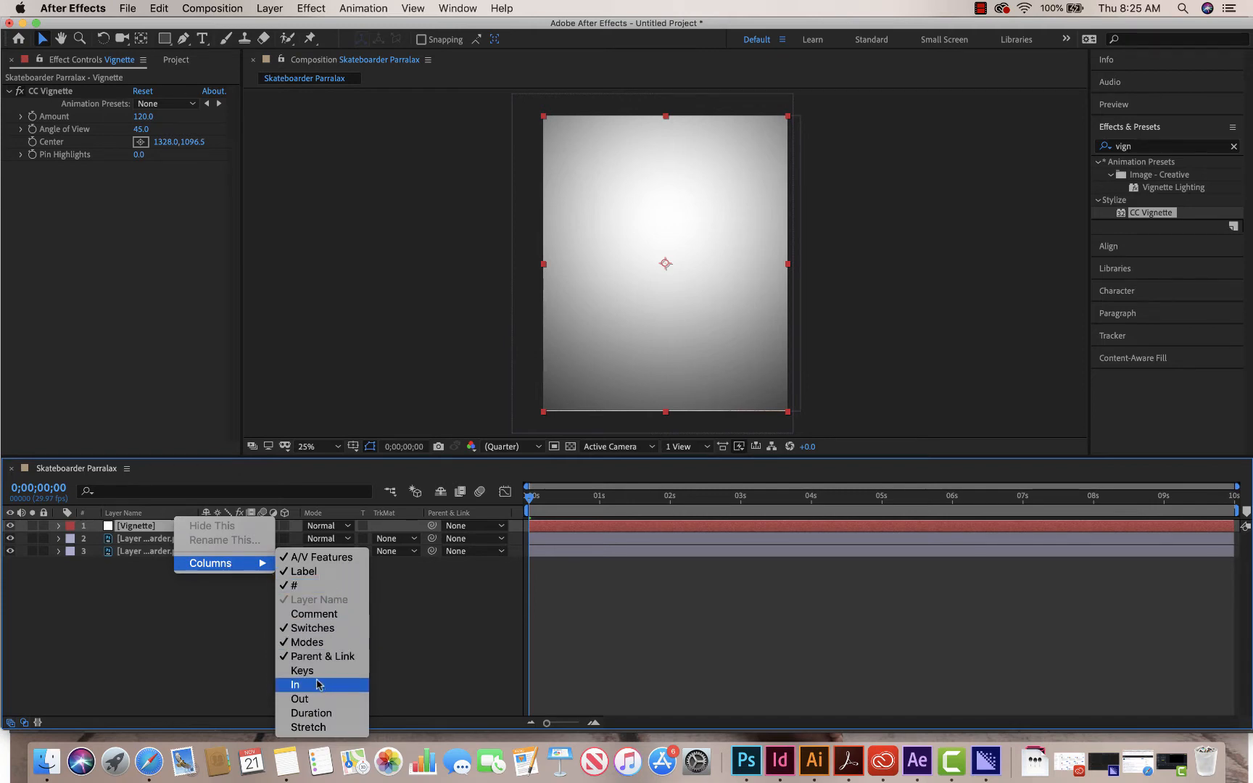
left_click(320, 645)
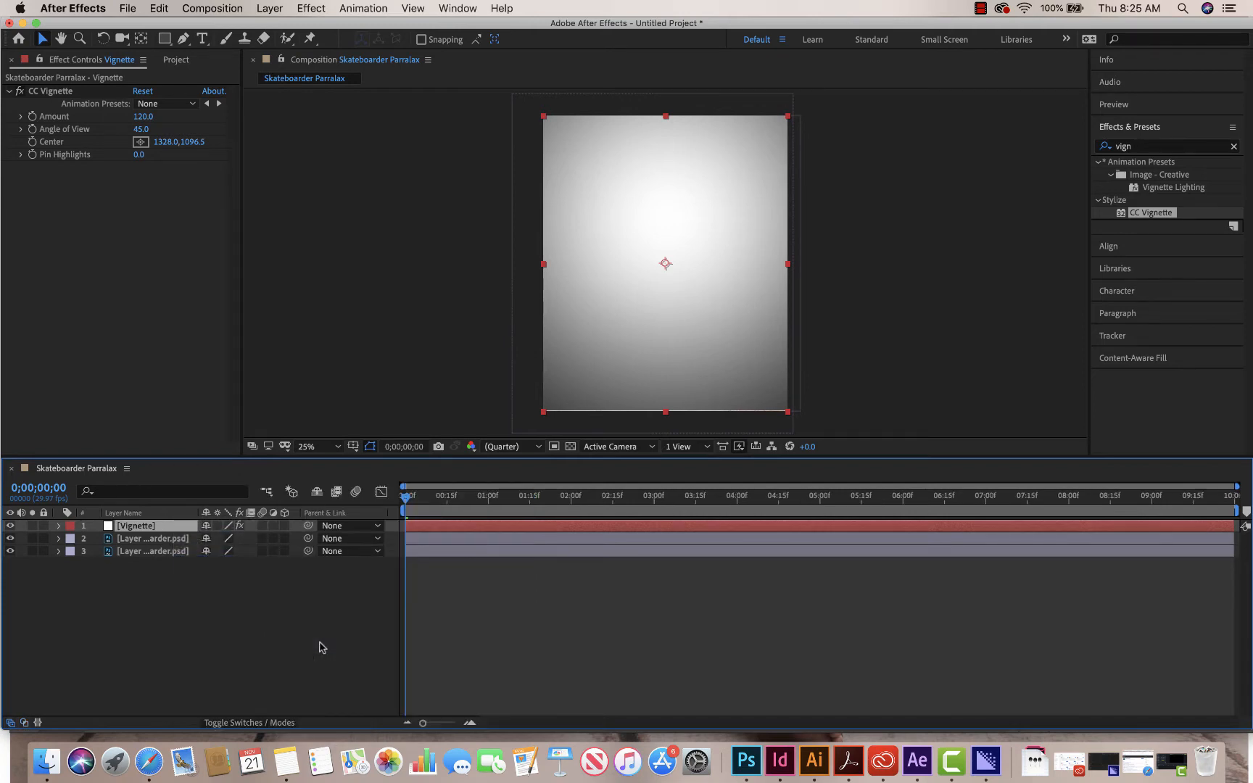
right_click(179, 513)
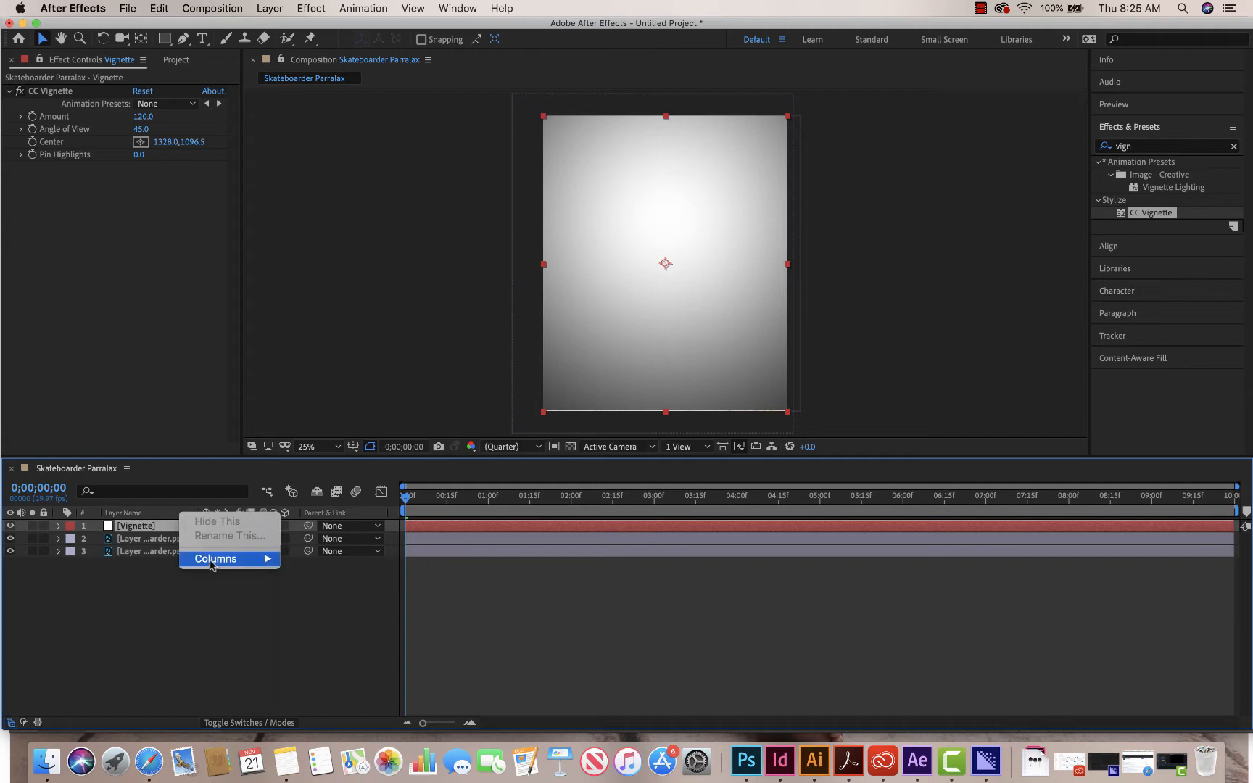
mouse_move(210, 562)
left_click(305, 643)
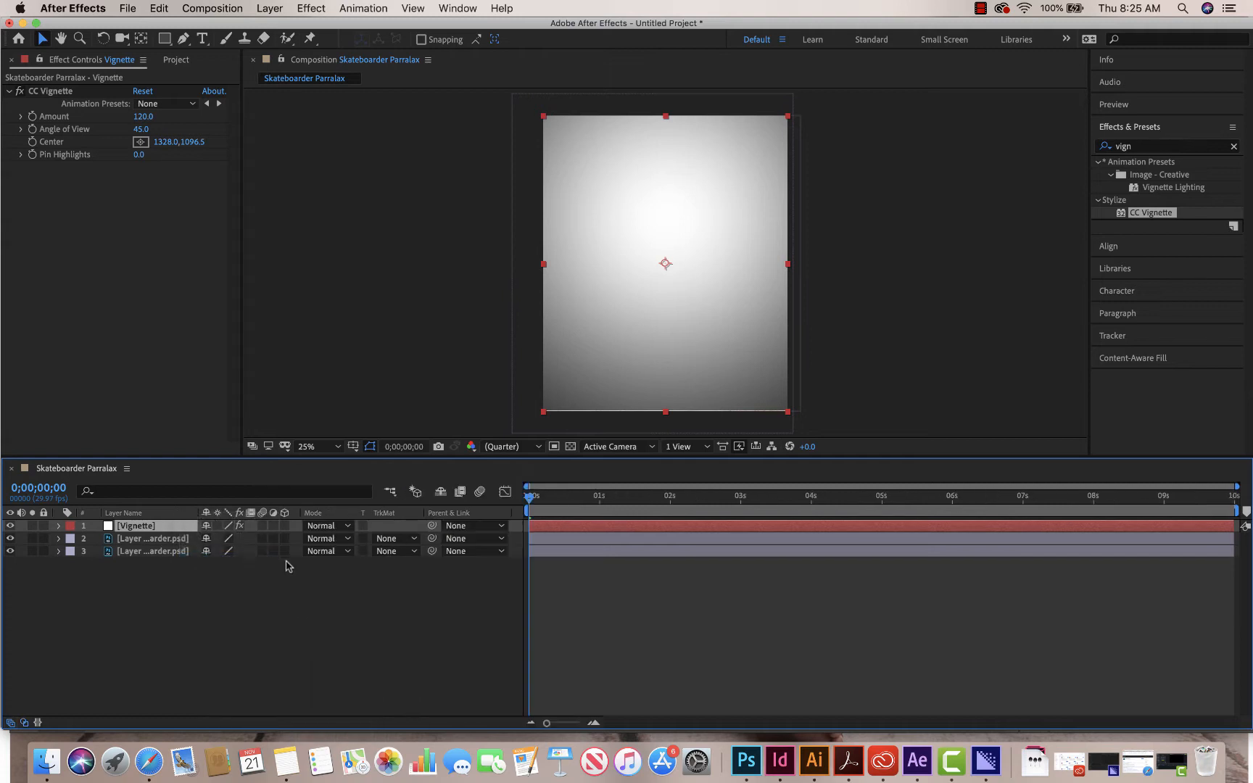
- Set the Vignette layer's blending mode to Multiply and deselect the layer
left_click(346, 527)
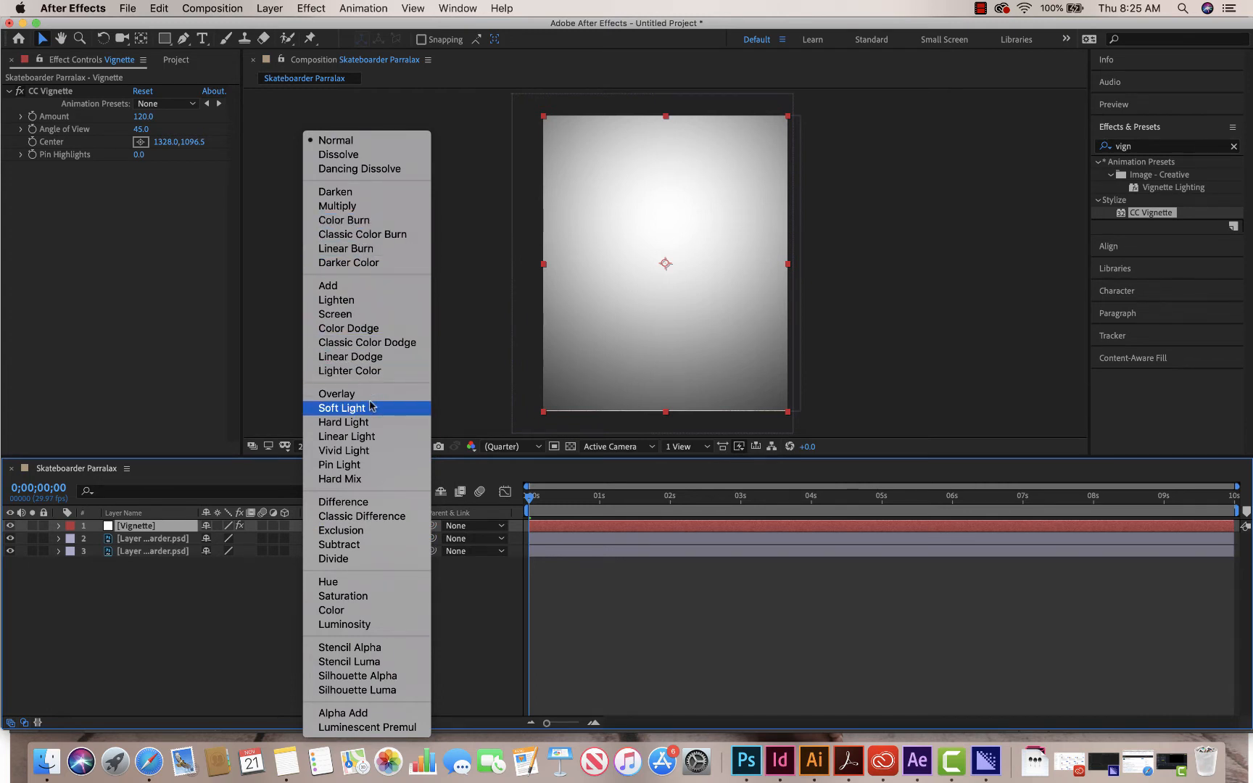
left_click(357, 209)
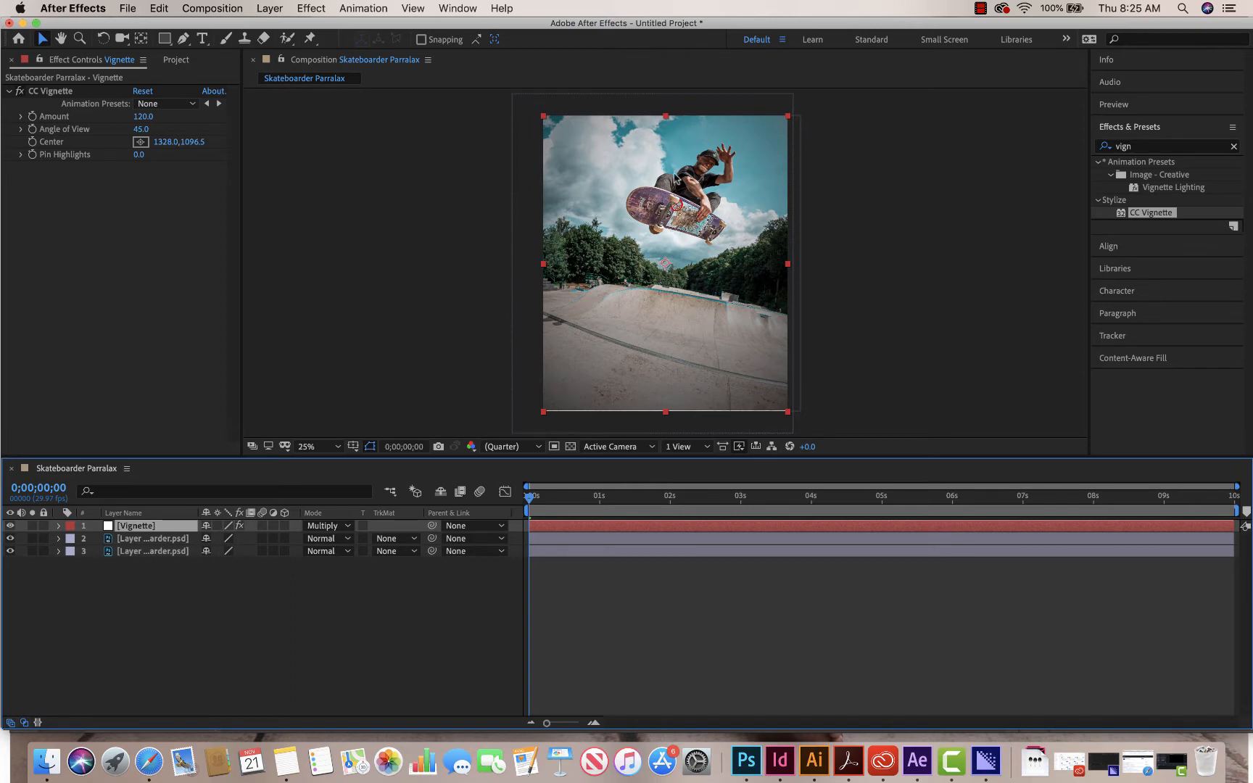
left_click(288, 637)
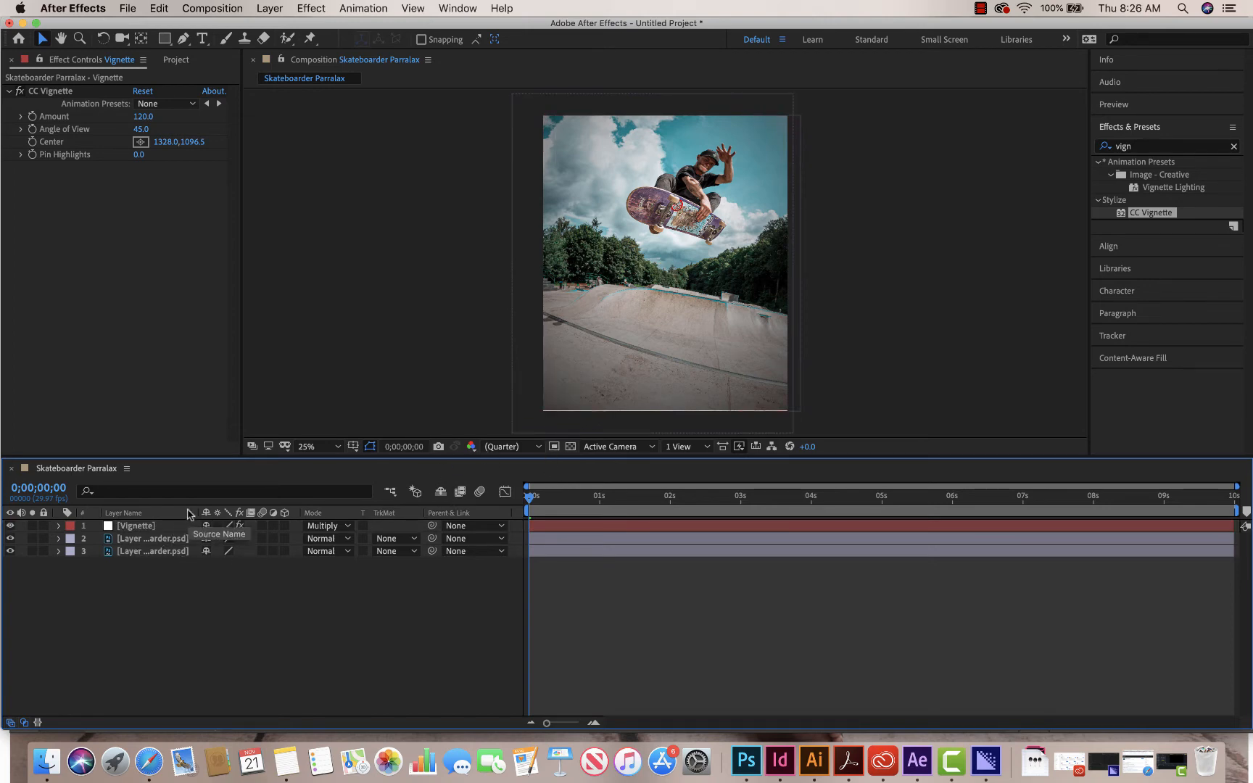
- Create a white solid layer named Gradient Map at the composition's size
right_click(178, 585)
mouse_move(237, 580)
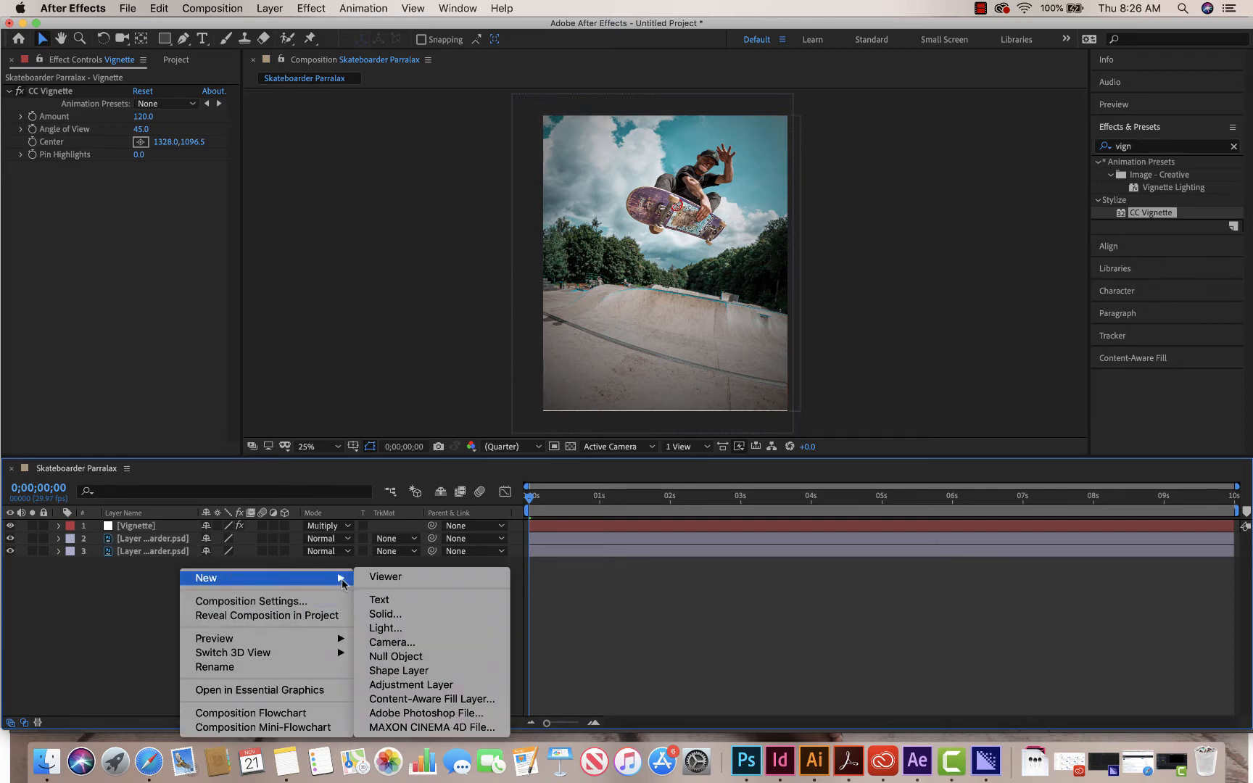
left_click(395, 618)
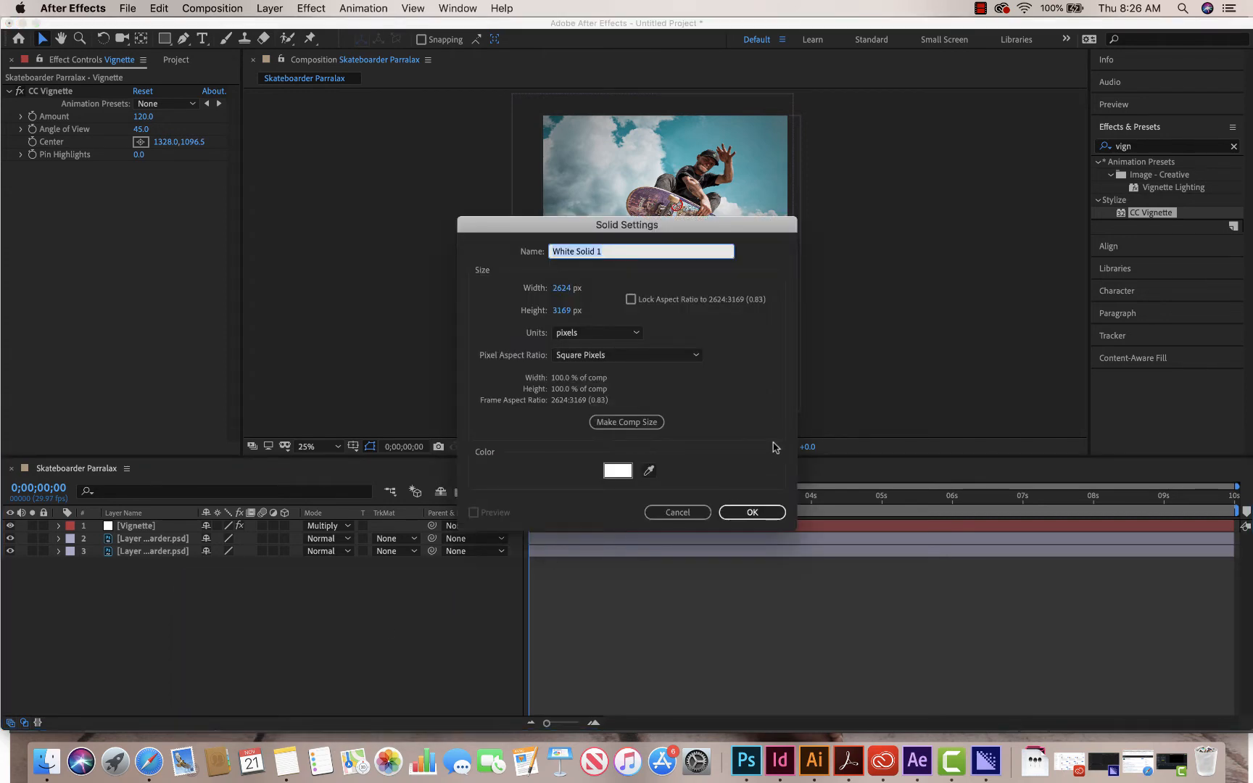
type("Gradient Map")
left_click(752, 512)
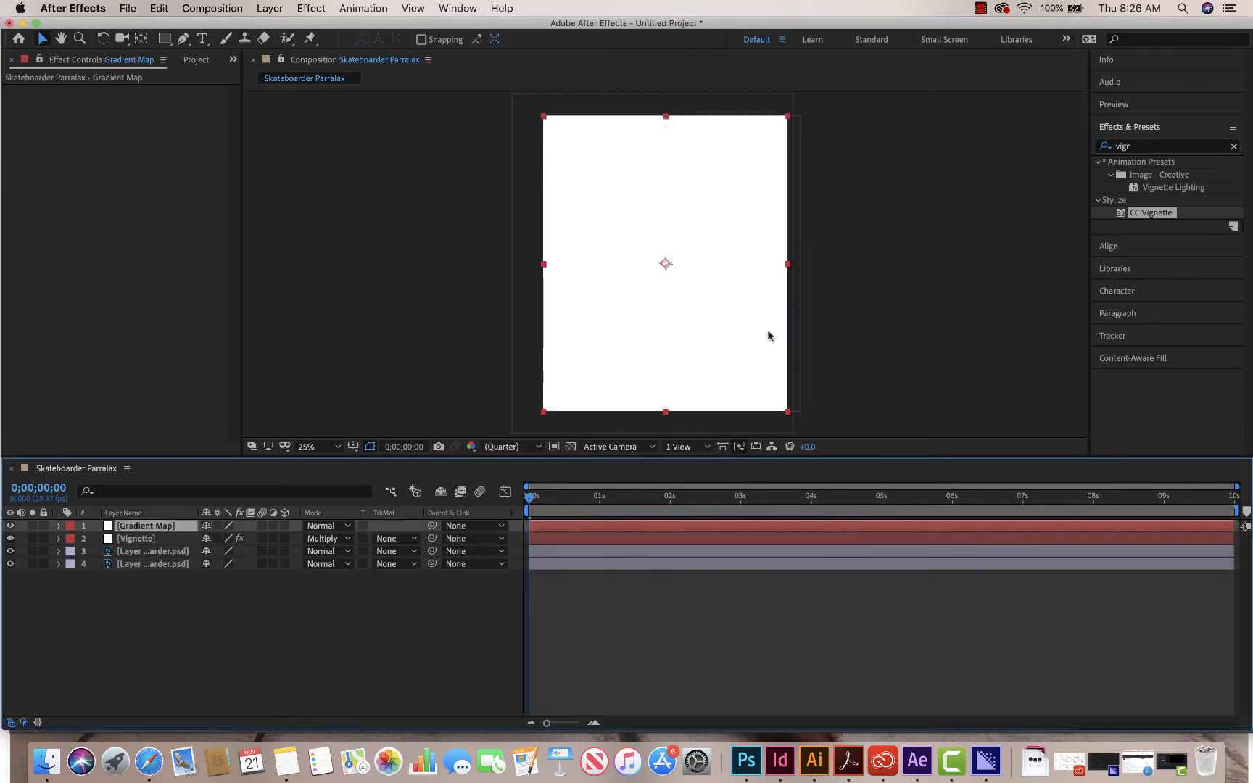
- Search the effects for "gradie" and select the Gradient Ramp effect
left_click(1158, 147)
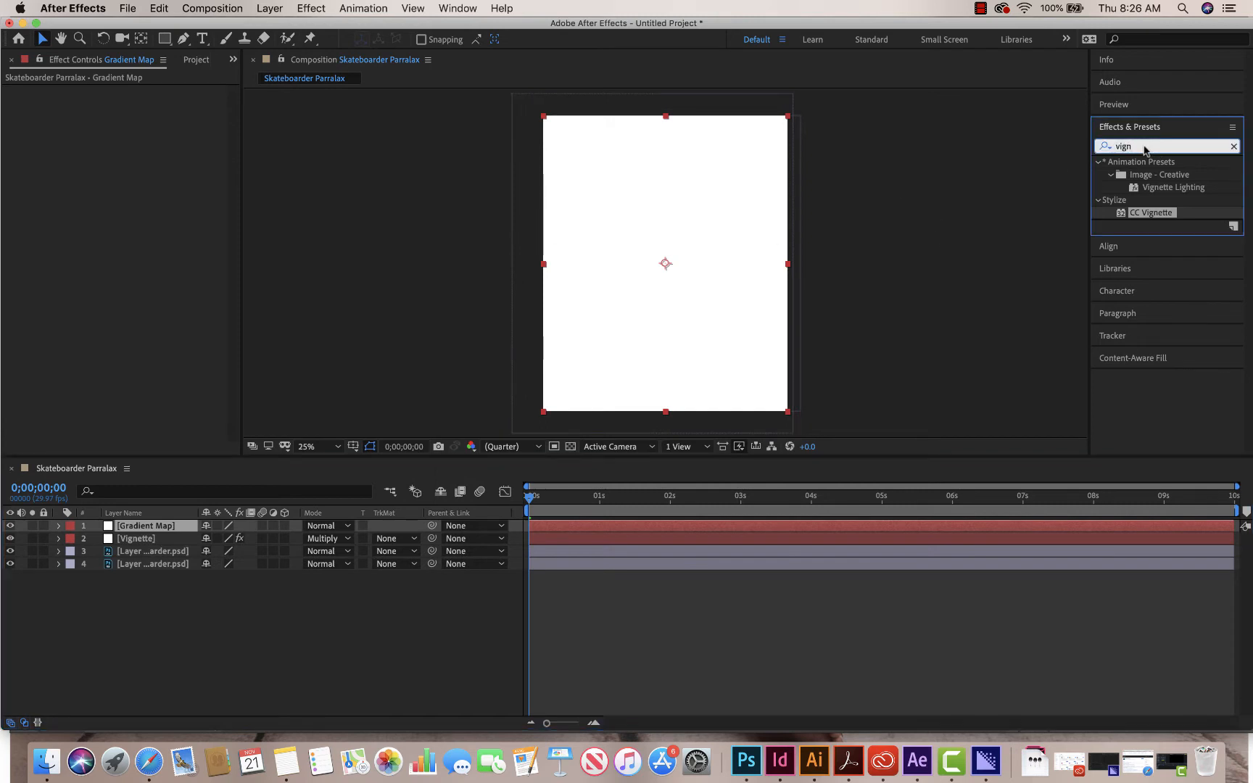
type("gradie")
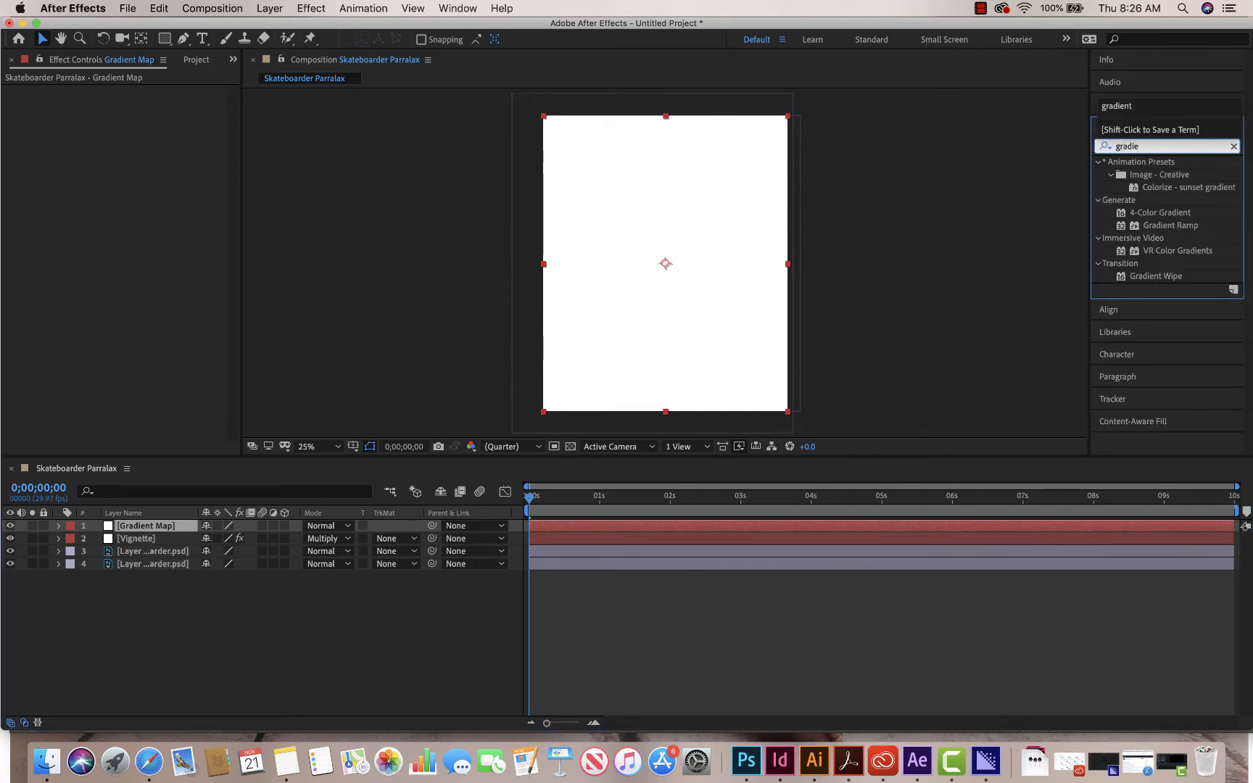
left_click(1155, 226)
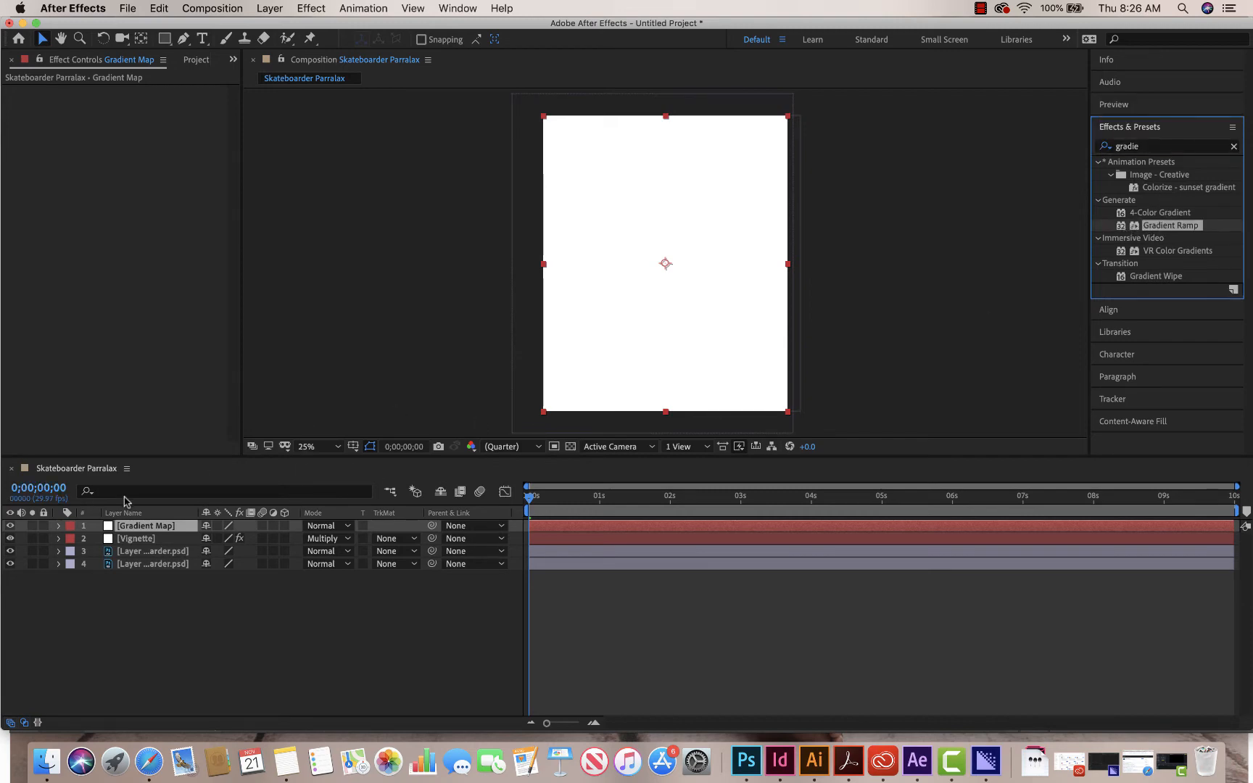
- Rename the Gradient Map layer to Gradient Ramp
right_click(159, 529)
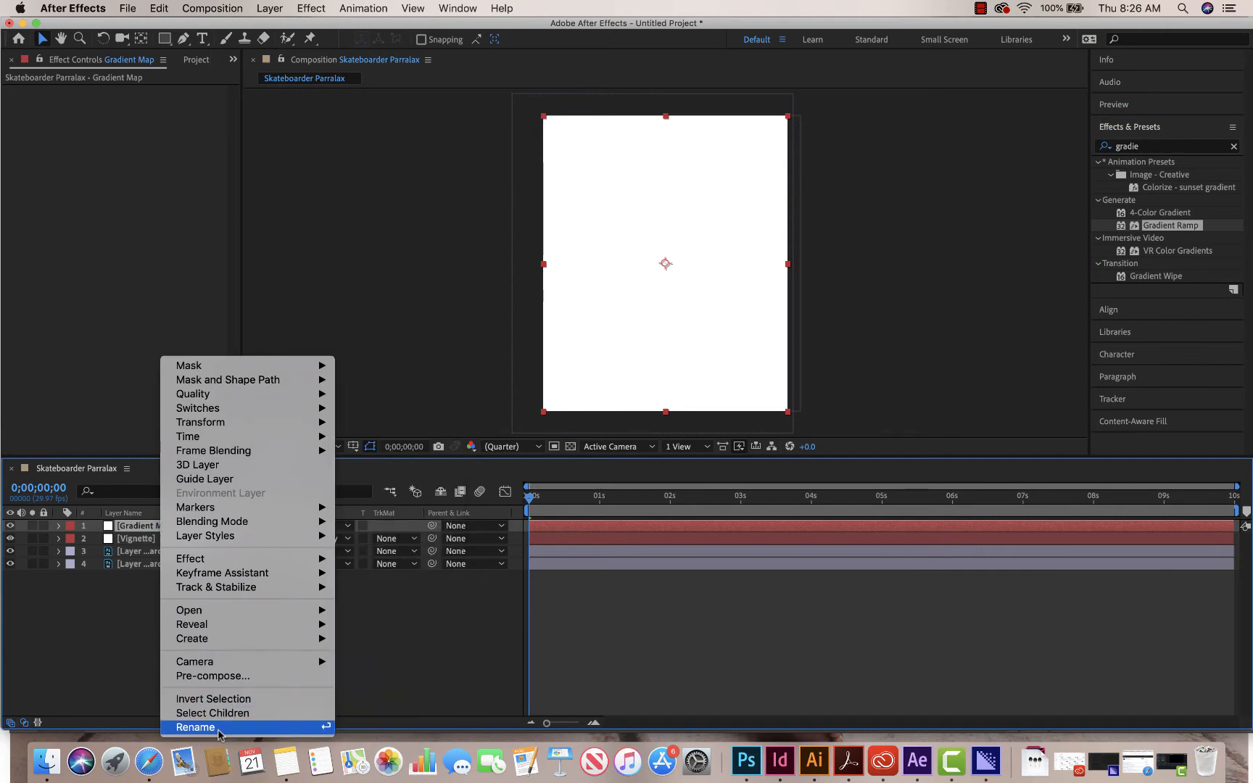
left_click(195, 726)
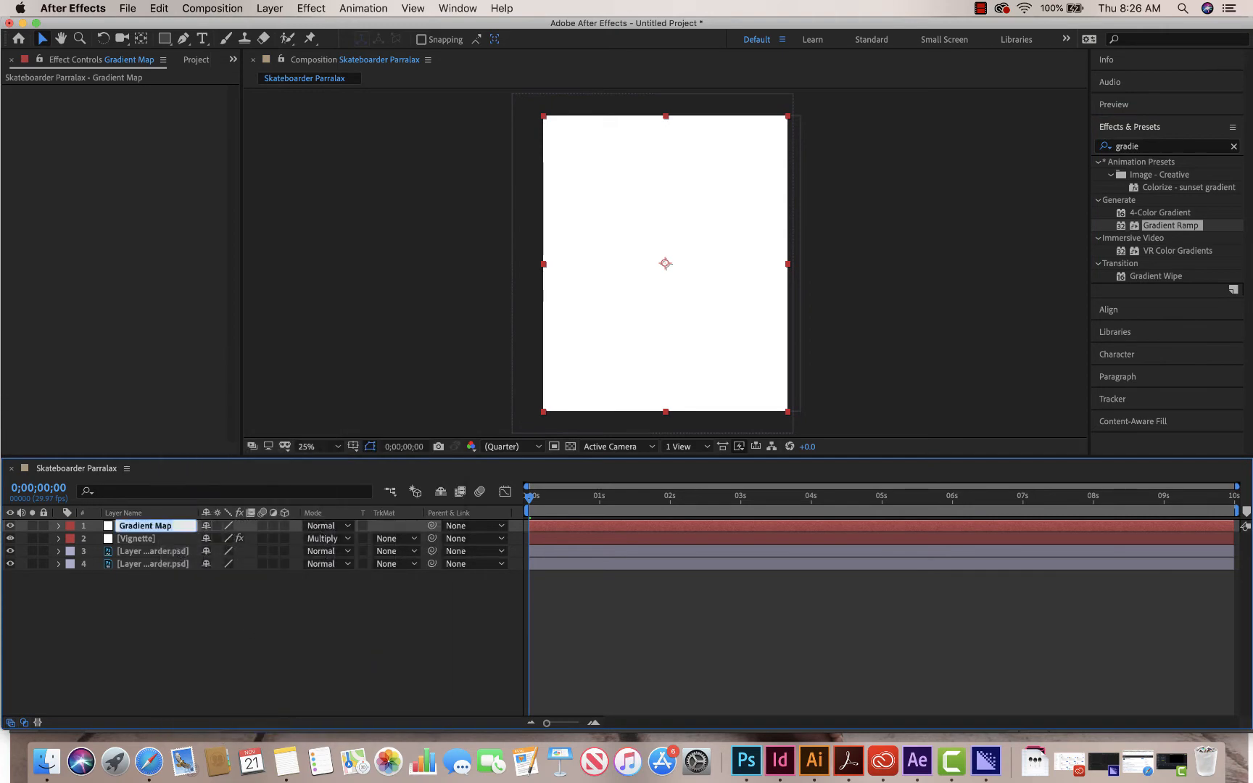
left_click(173, 526)
key("Return")
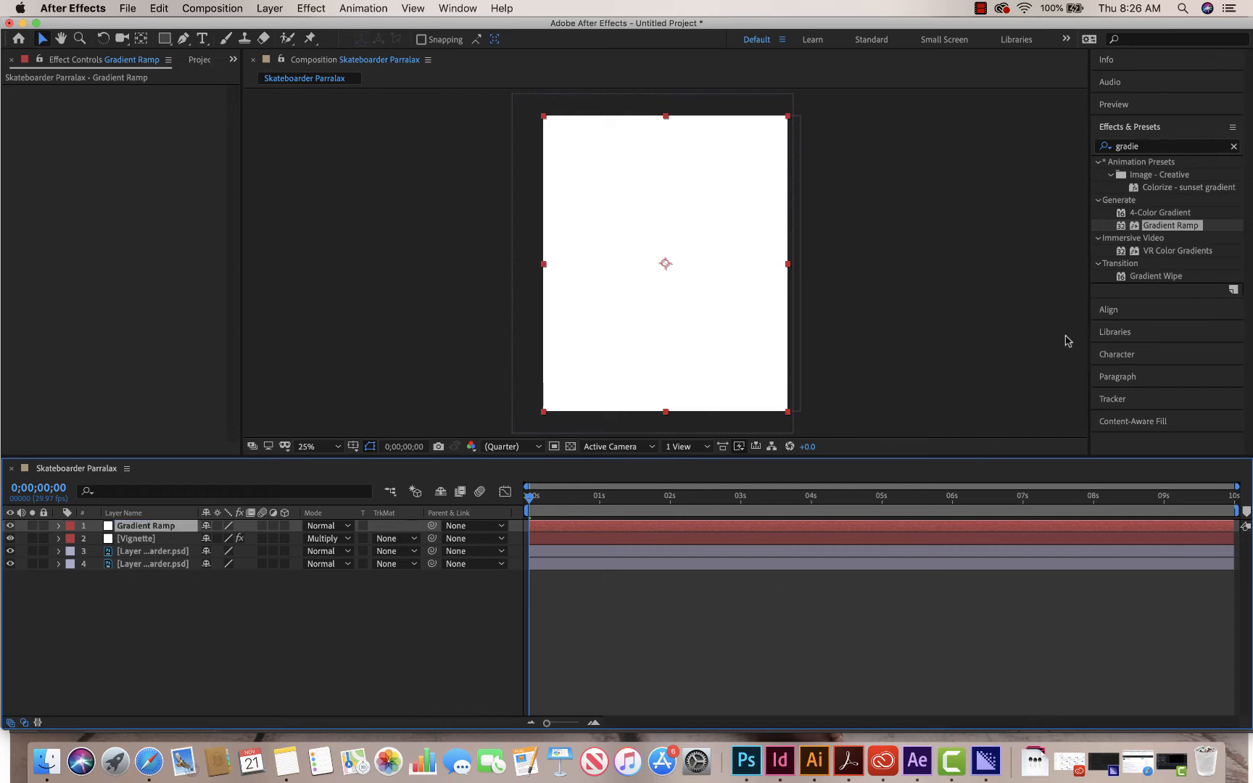
- Apply the Gradient Ramp effect to the Gradient Ramp layer and set its start color to blue 19A4E2
double_click(1162, 226)
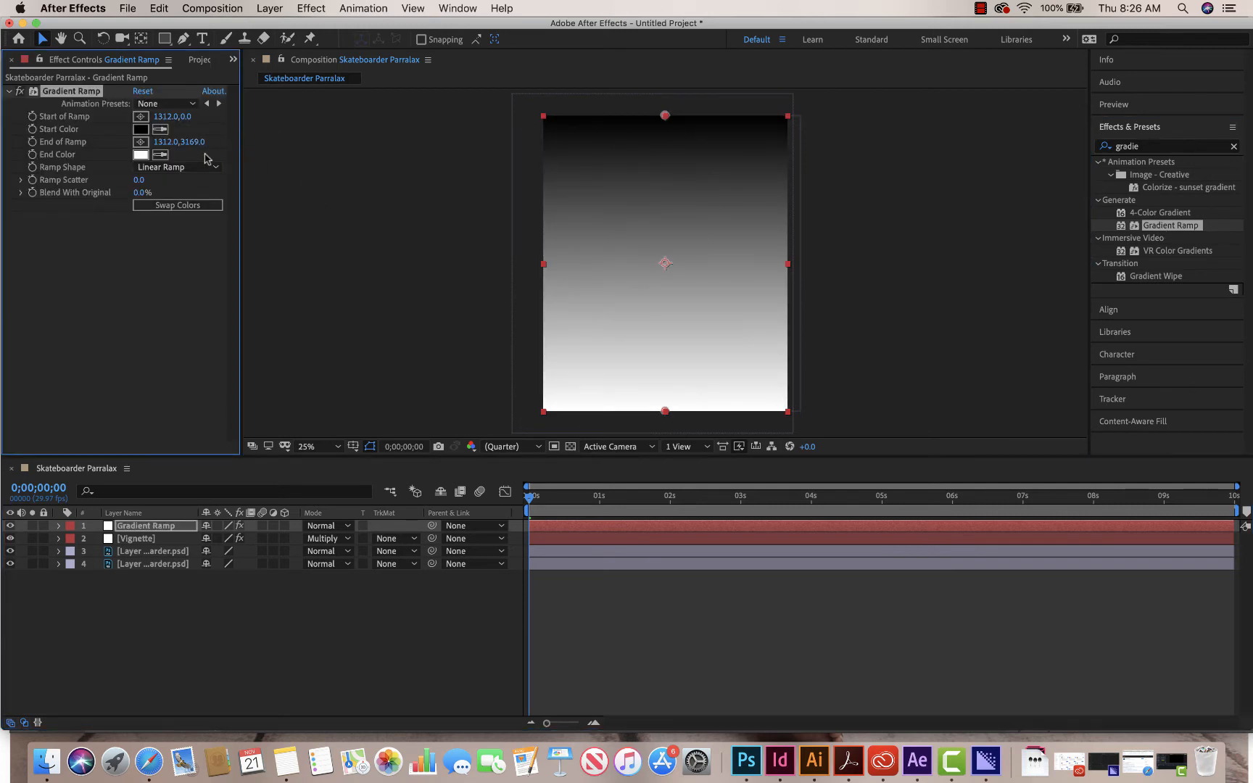
left_click(141, 129)
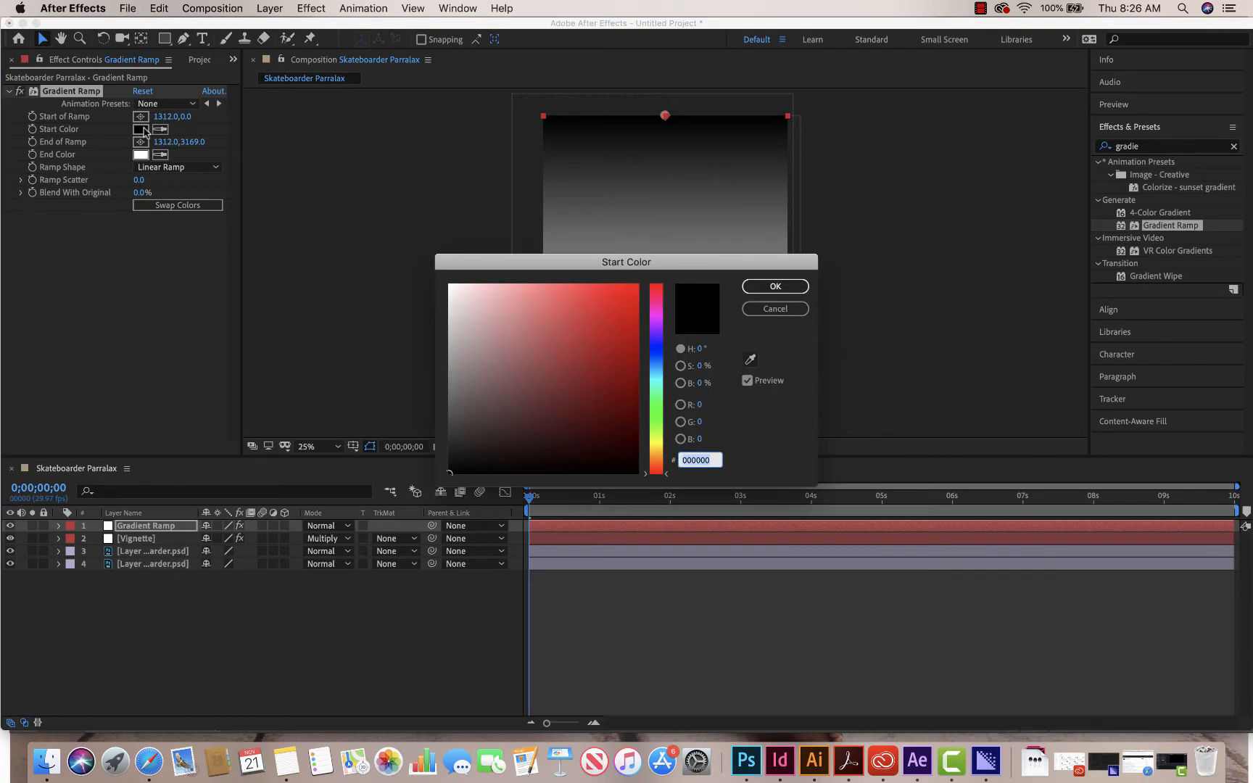
left_click(657, 370)
left_click(623, 306)
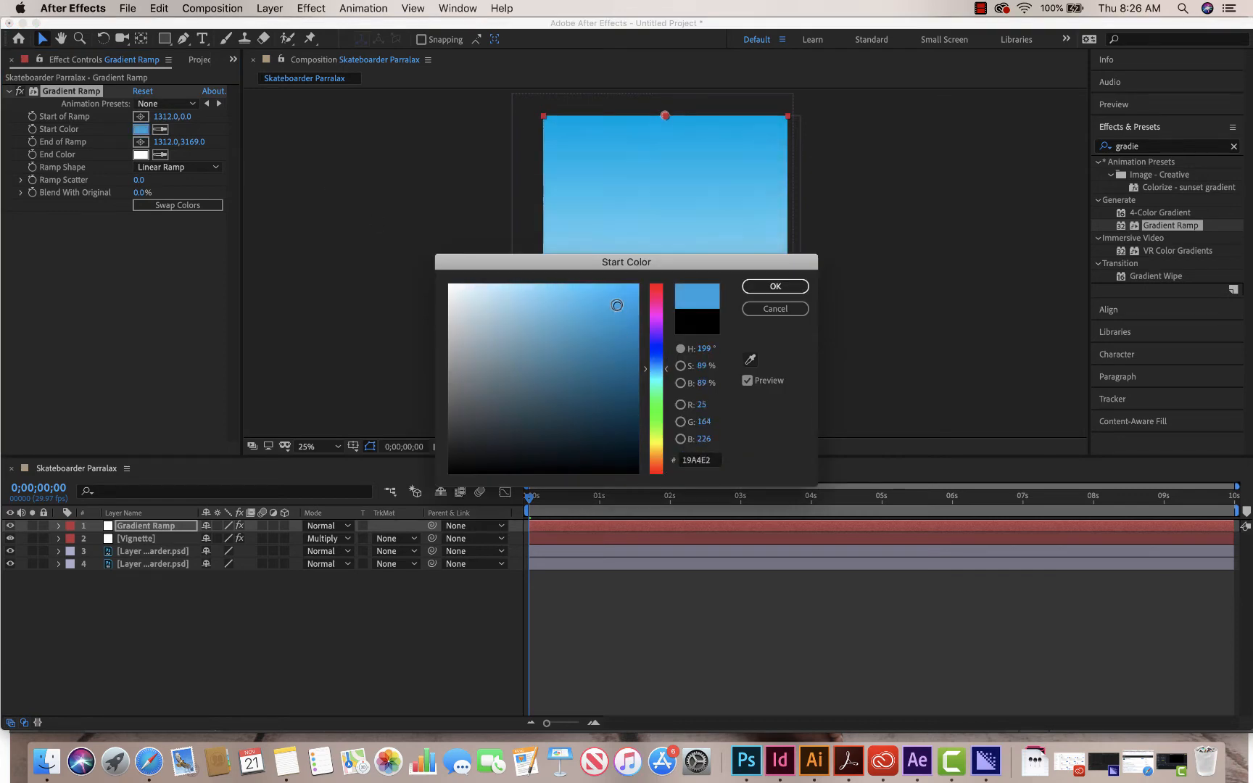
left_click(796, 285)
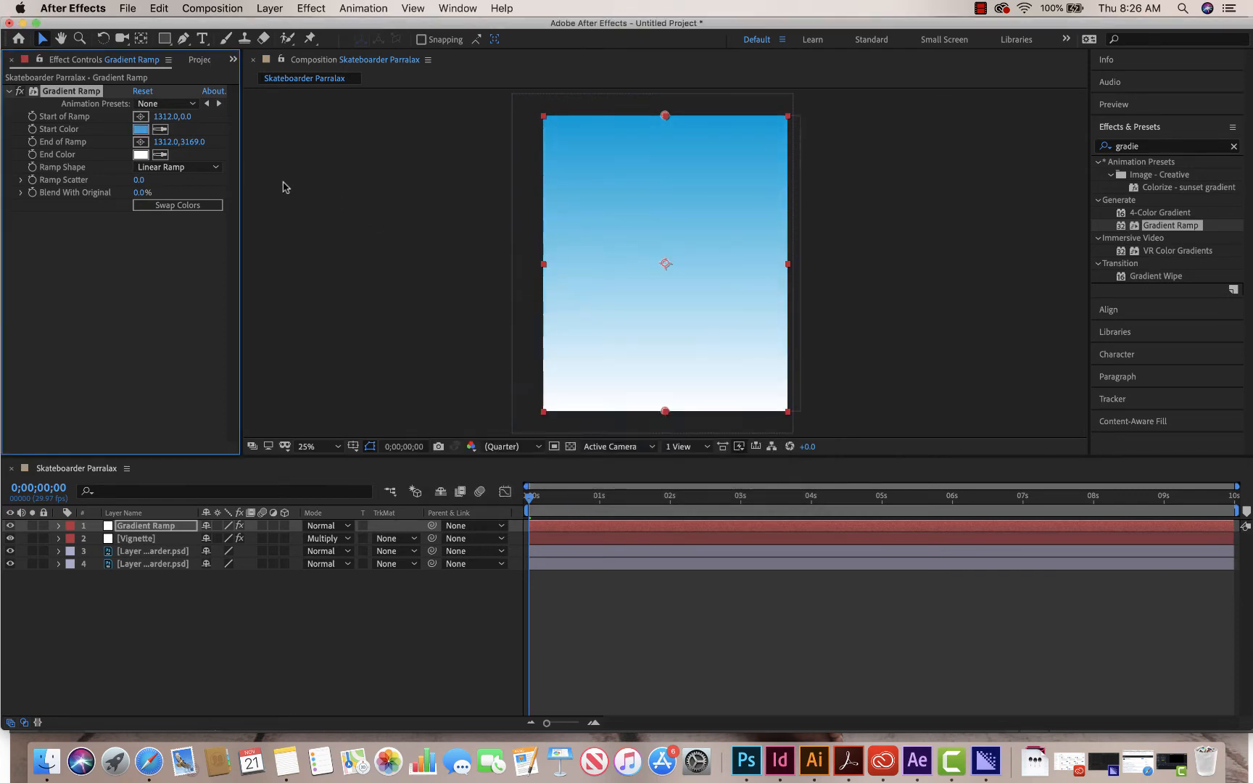
- Set the gradient's end color to a fully saturated bright orange with a hue of 27°
left_click(140, 154)
left_click(657, 458)
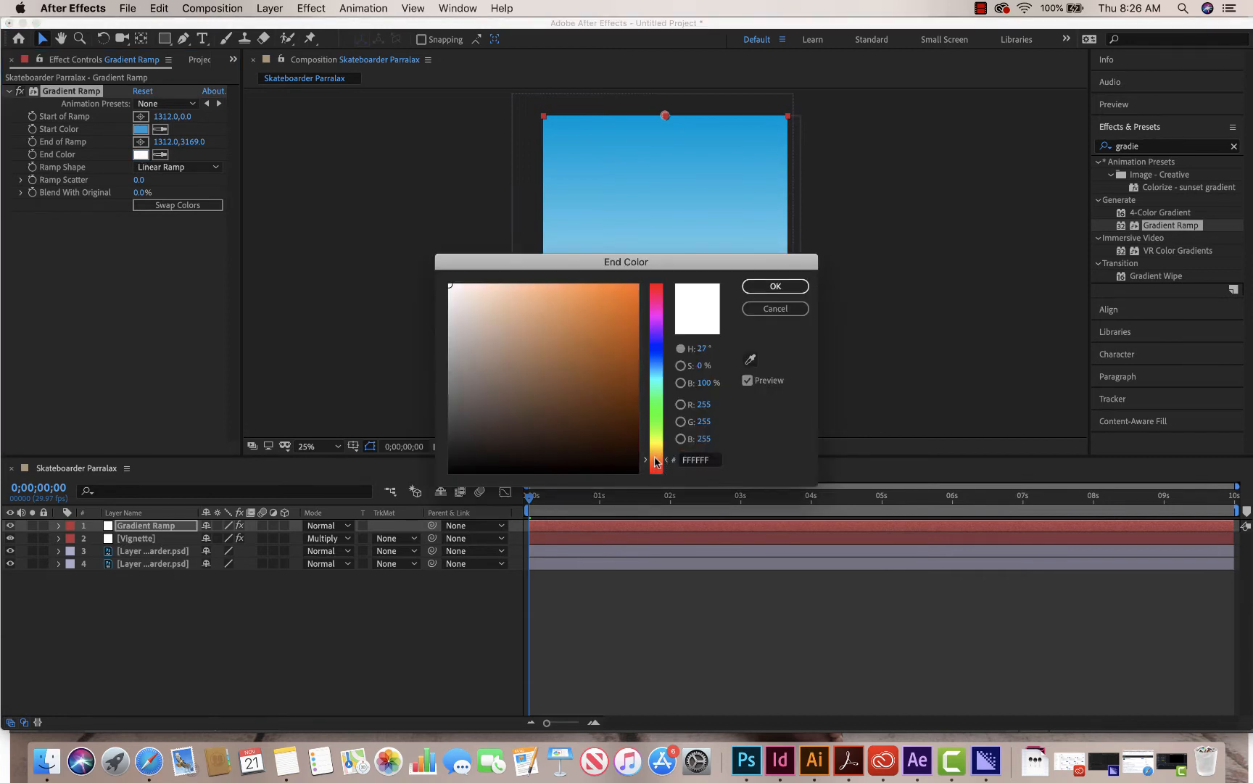
left_click(641, 282)
left_click(775, 287)
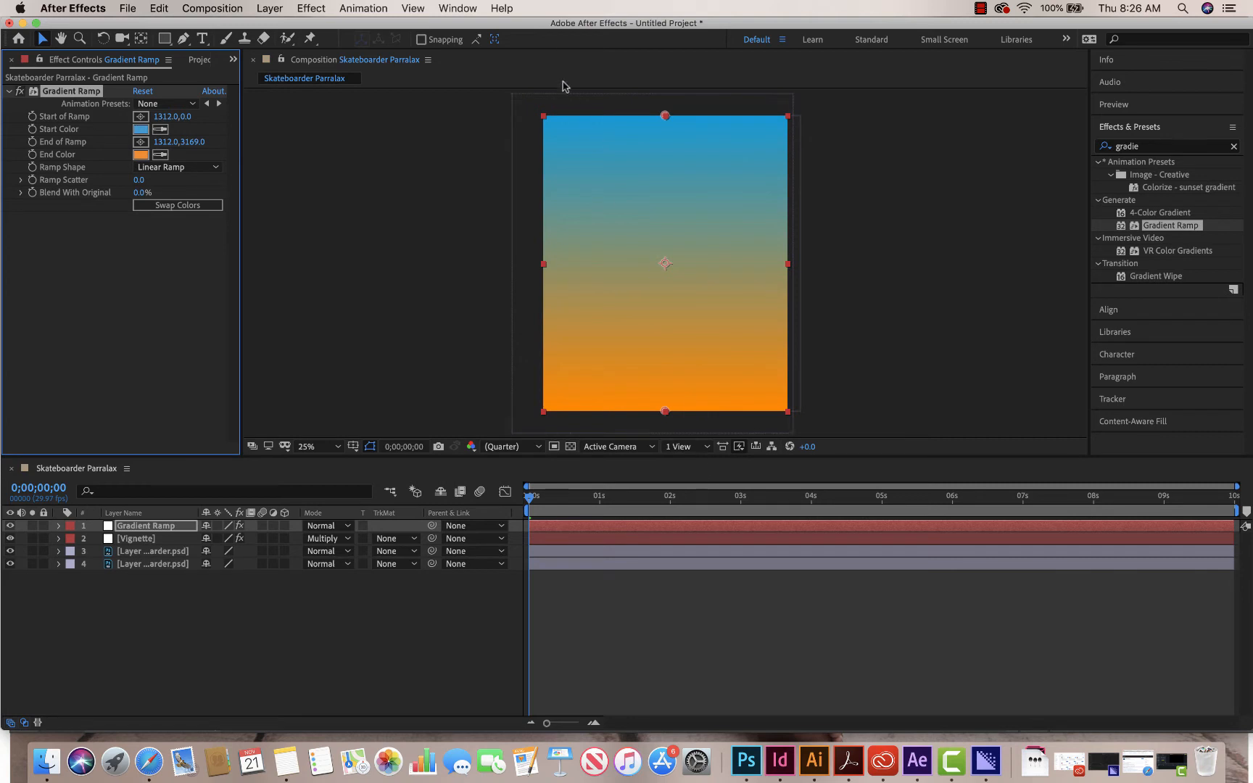
- Slant the gradient diagonally by placing its start point at about -528, -160 and its end point at about 2936, 3600
left_click(140, 118)
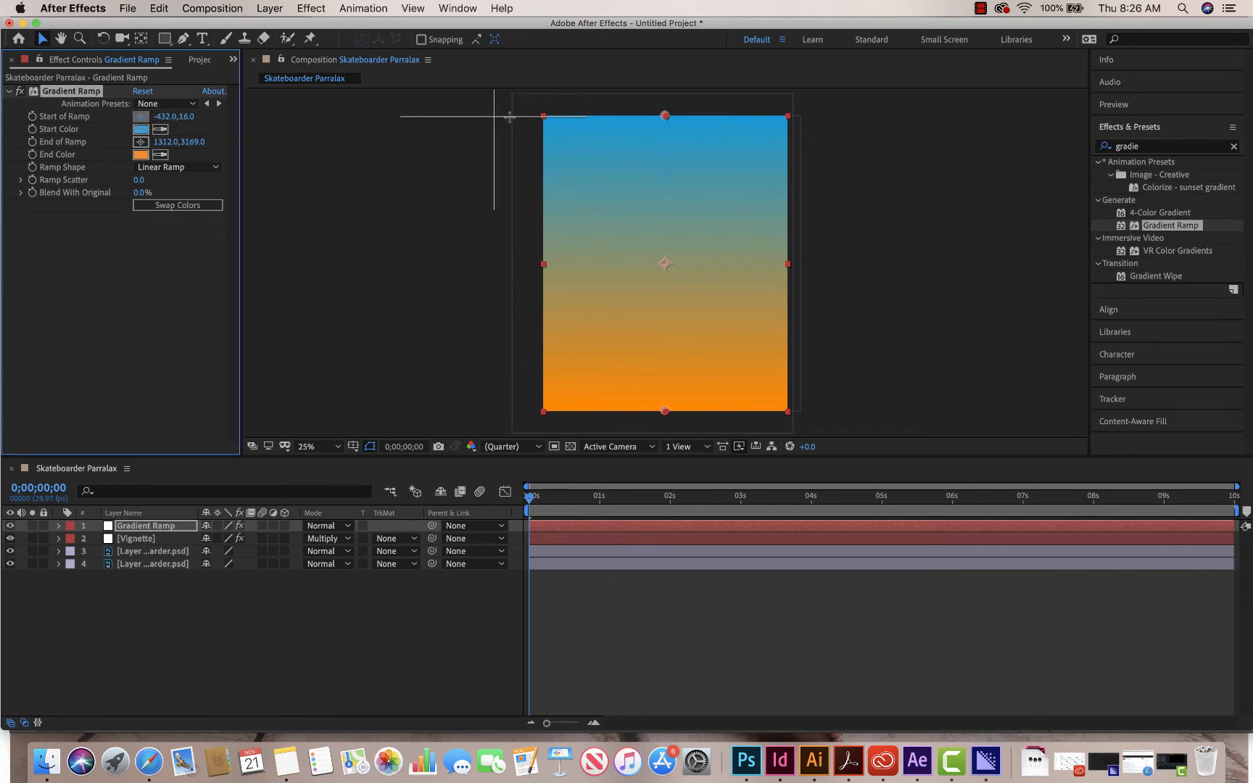
left_click(483, 113)
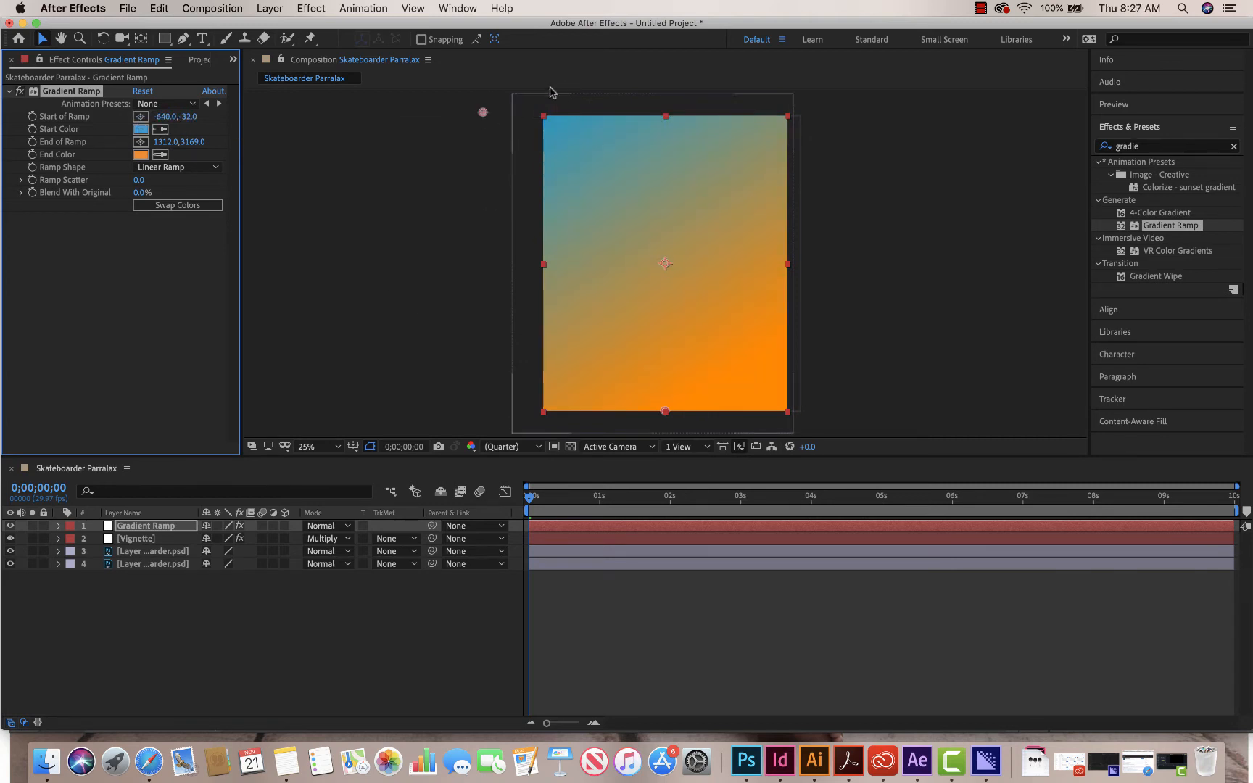
left_click(140, 144)
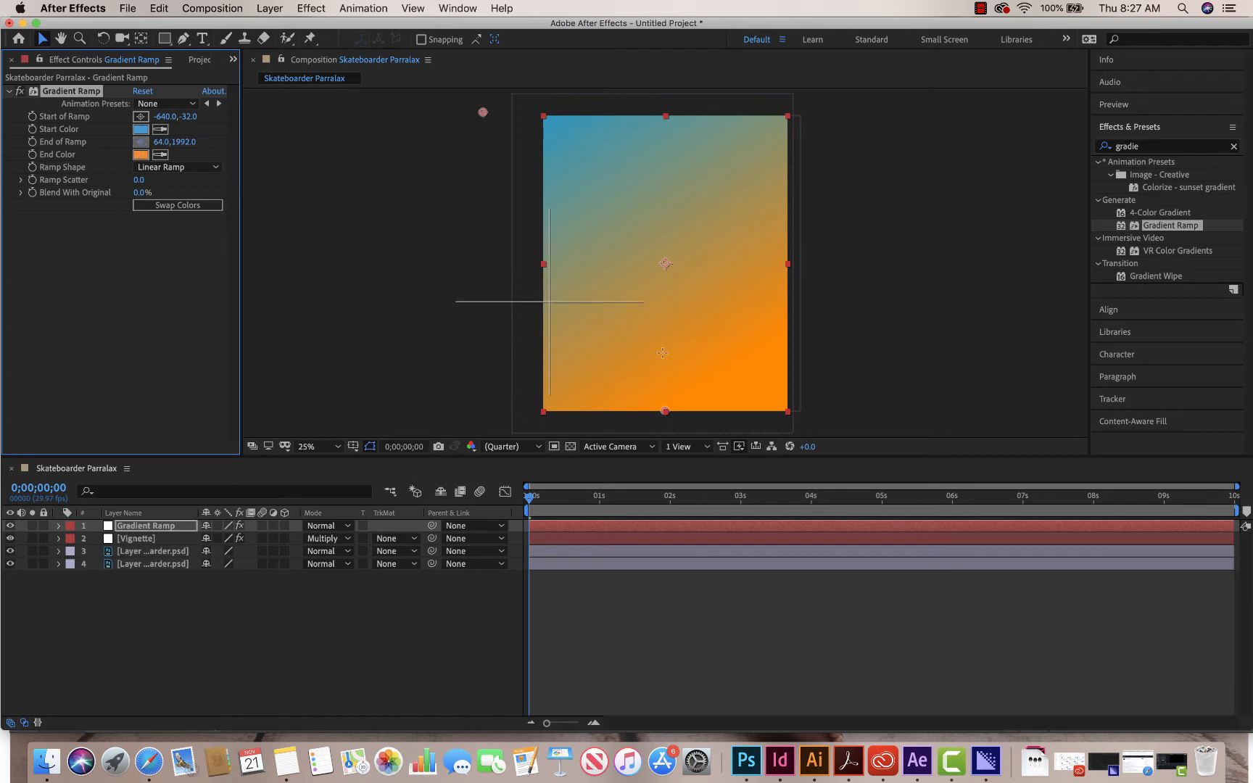
left_click(842, 427)
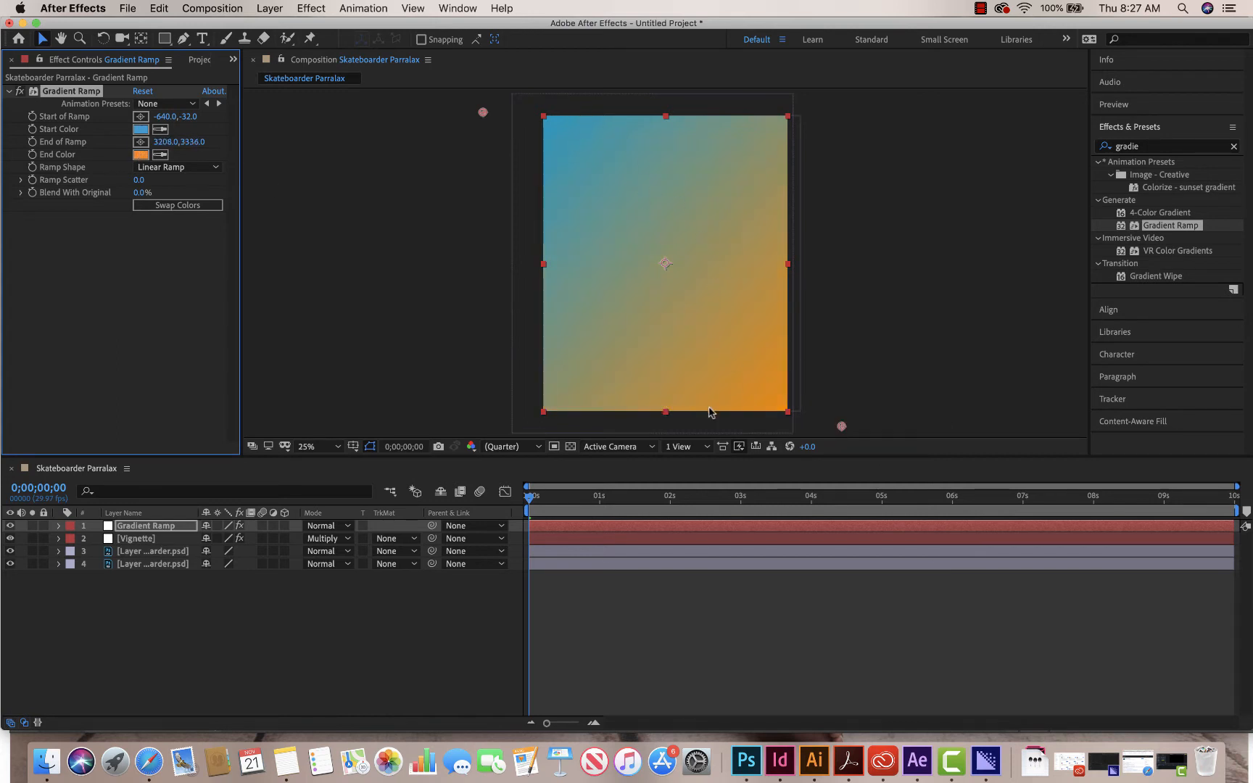
mouse_move(841, 428)
left_mouse_down()
mouse_move(811, 445)
mouse_move(831, 459)
mouse_move(816, 451)
left_mouse_up()
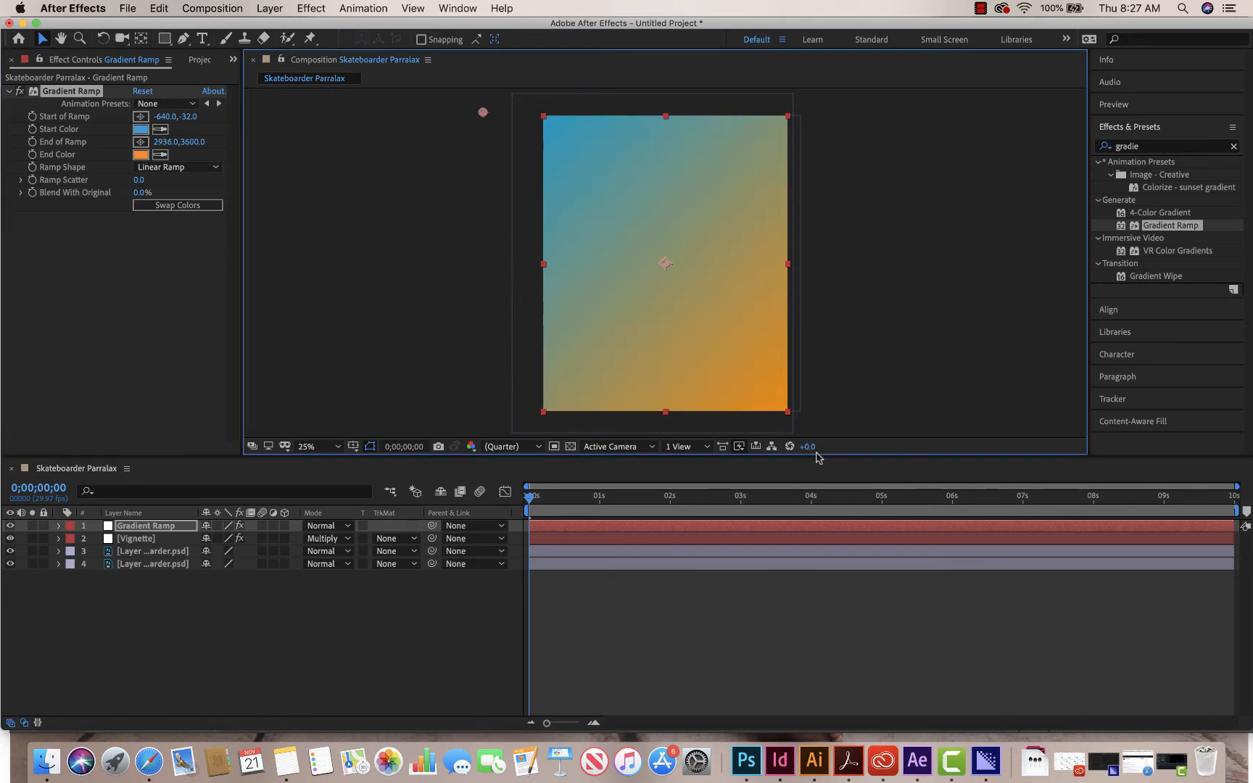
left_click_drag(483, 111, 494, 100)
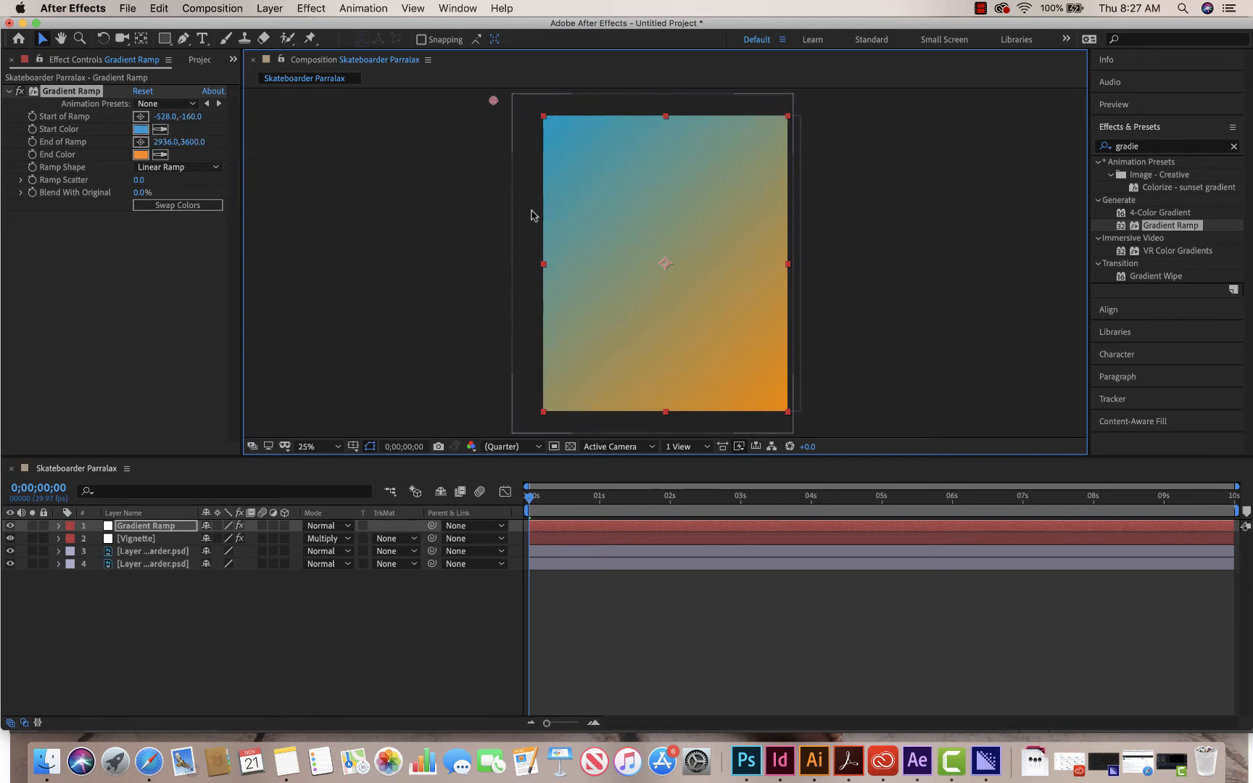
left_click(850, 306)
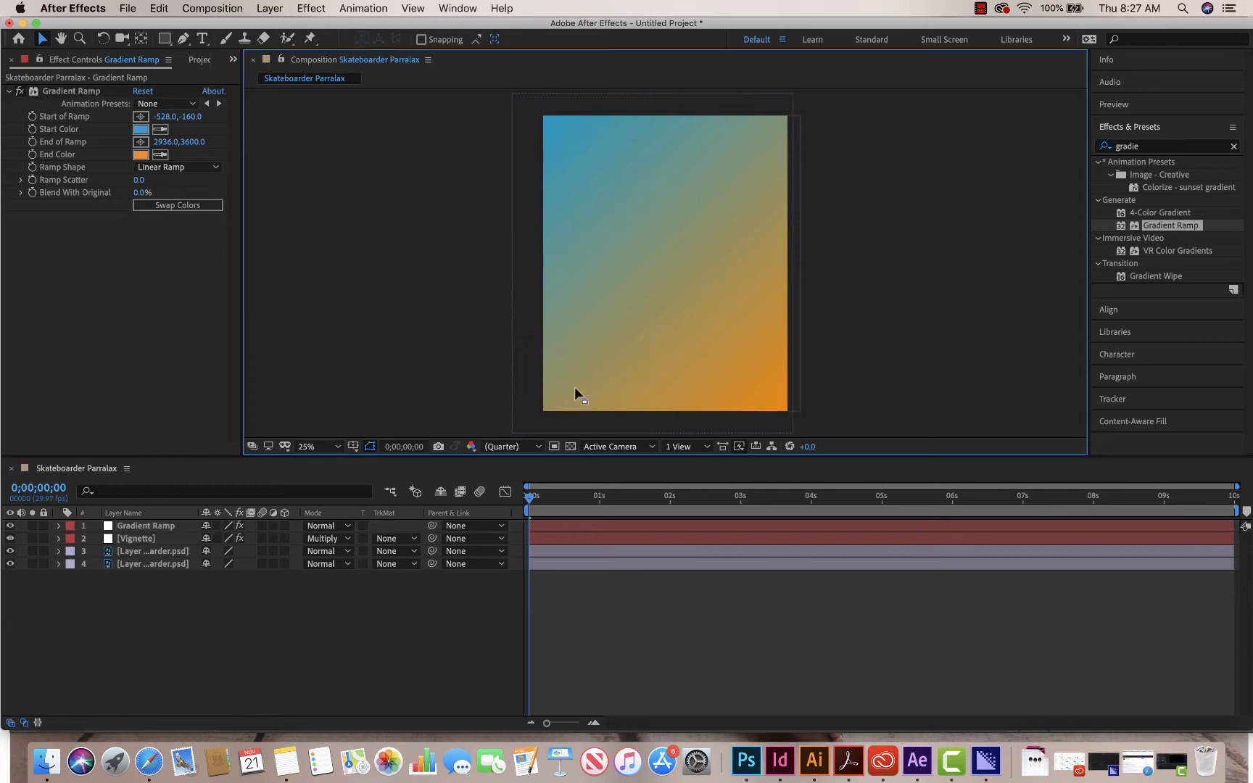
- Set the Gradient Ramp layer to Overlay blending and move it between the two skateboarder PSD layers, comparing the image with it hidden and shown
left_click(345, 527)
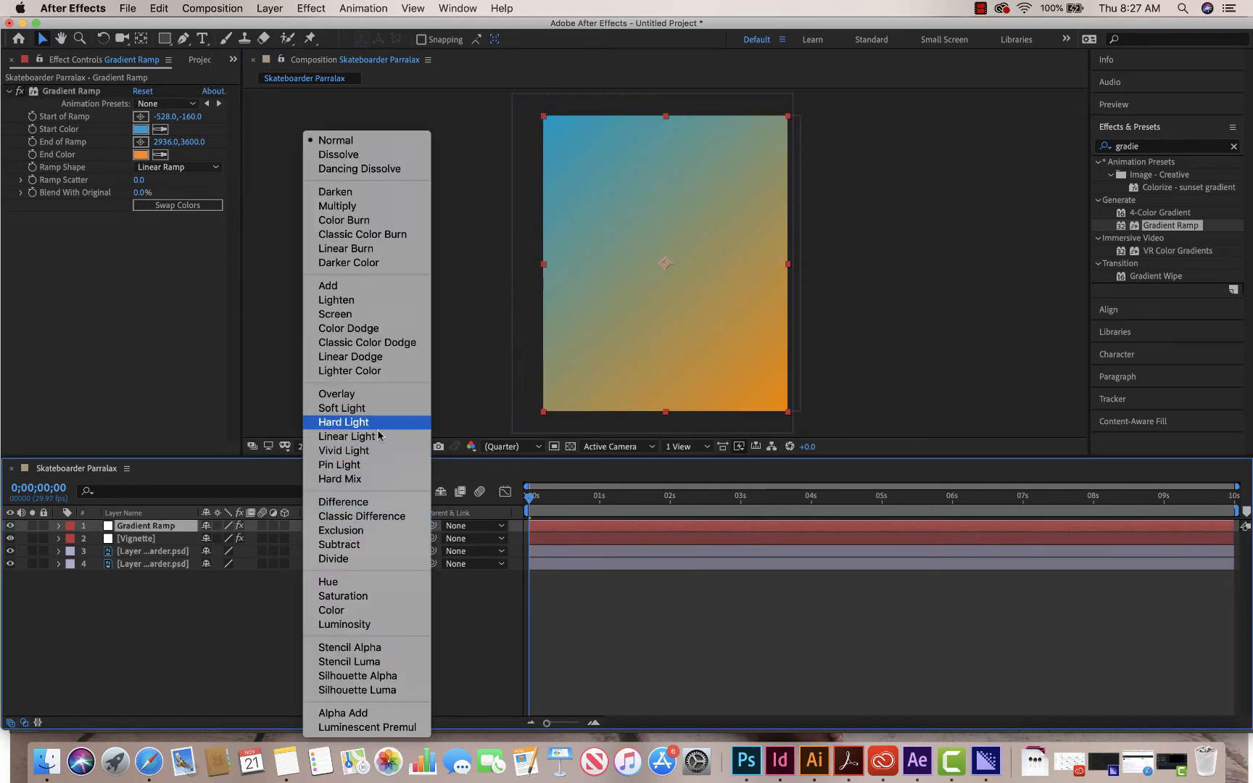
left_click(361, 396)
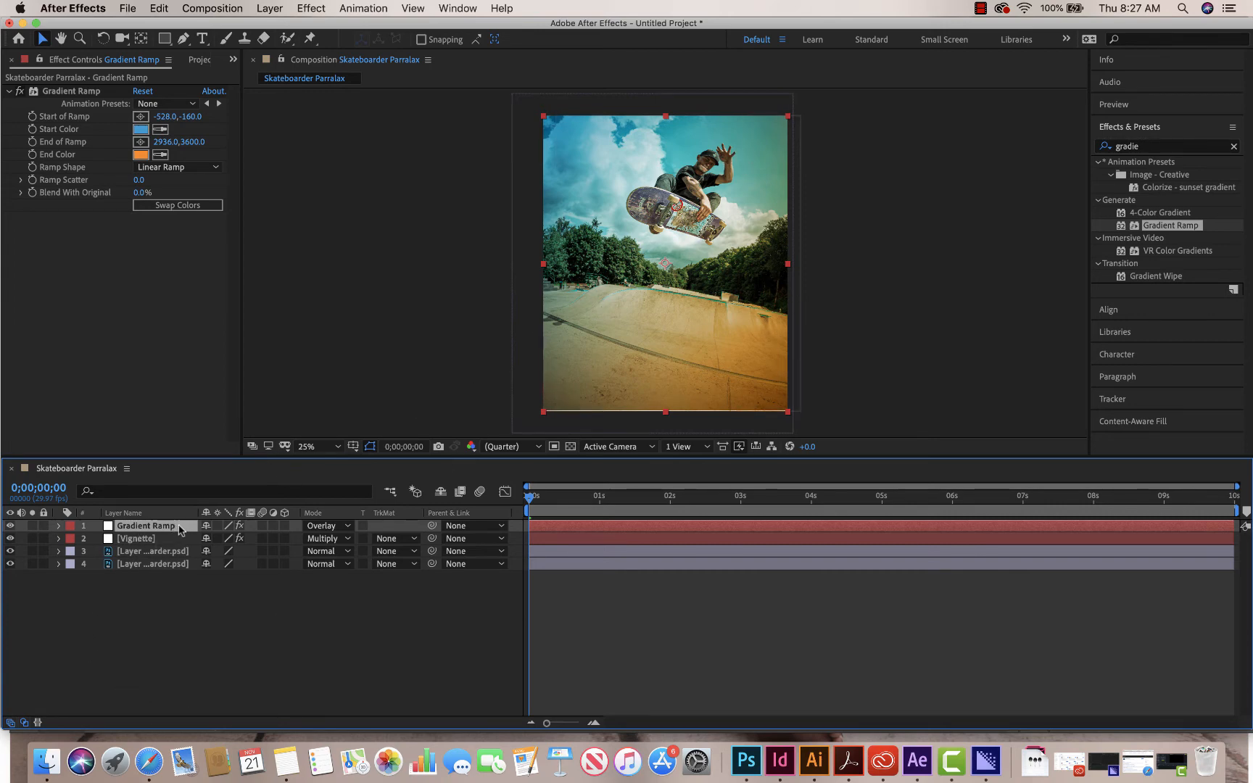
left_click_drag(180, 530, 178, 559)
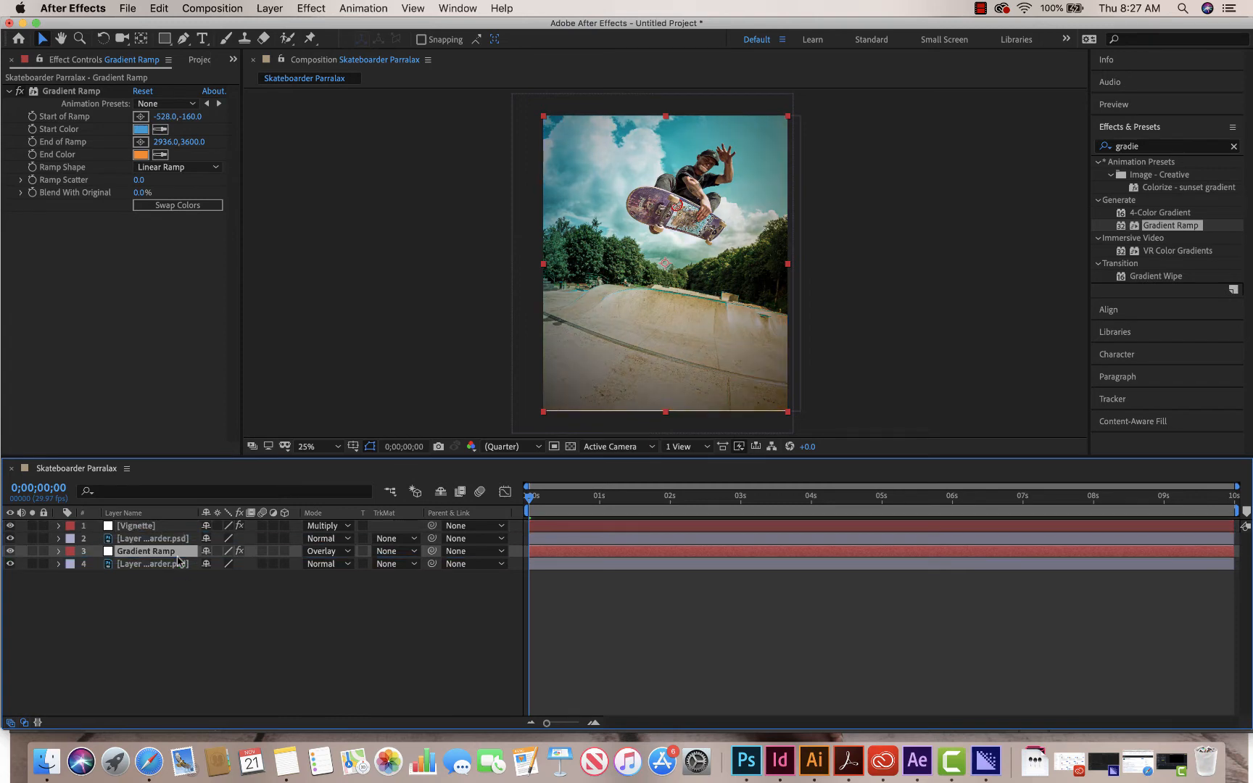
left_click(9, 552)
left_click(9, 552)
left_click(9, 552)
left_click(9, 552)
- Change the Gradient Ramp layer's blending mode to Color Burn and reduce its opacity to 49%
left_click(327, 551)
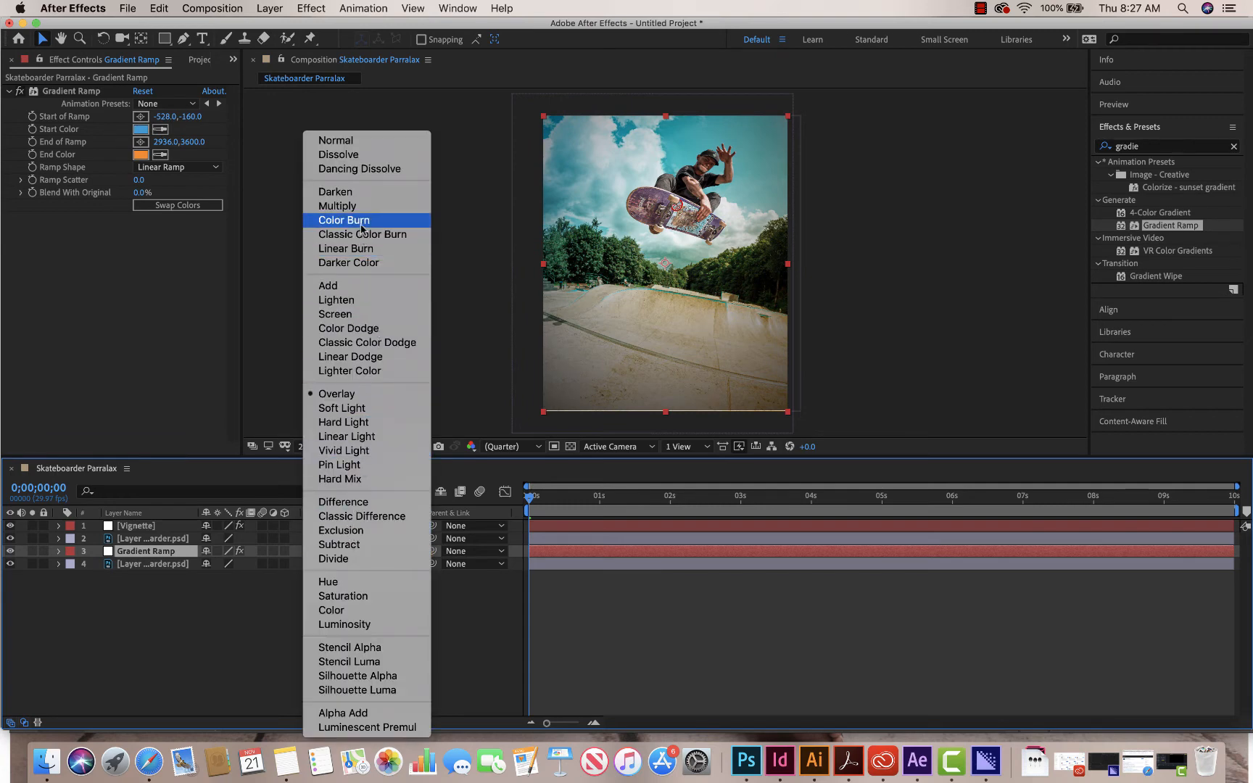
left_click(361, 230)
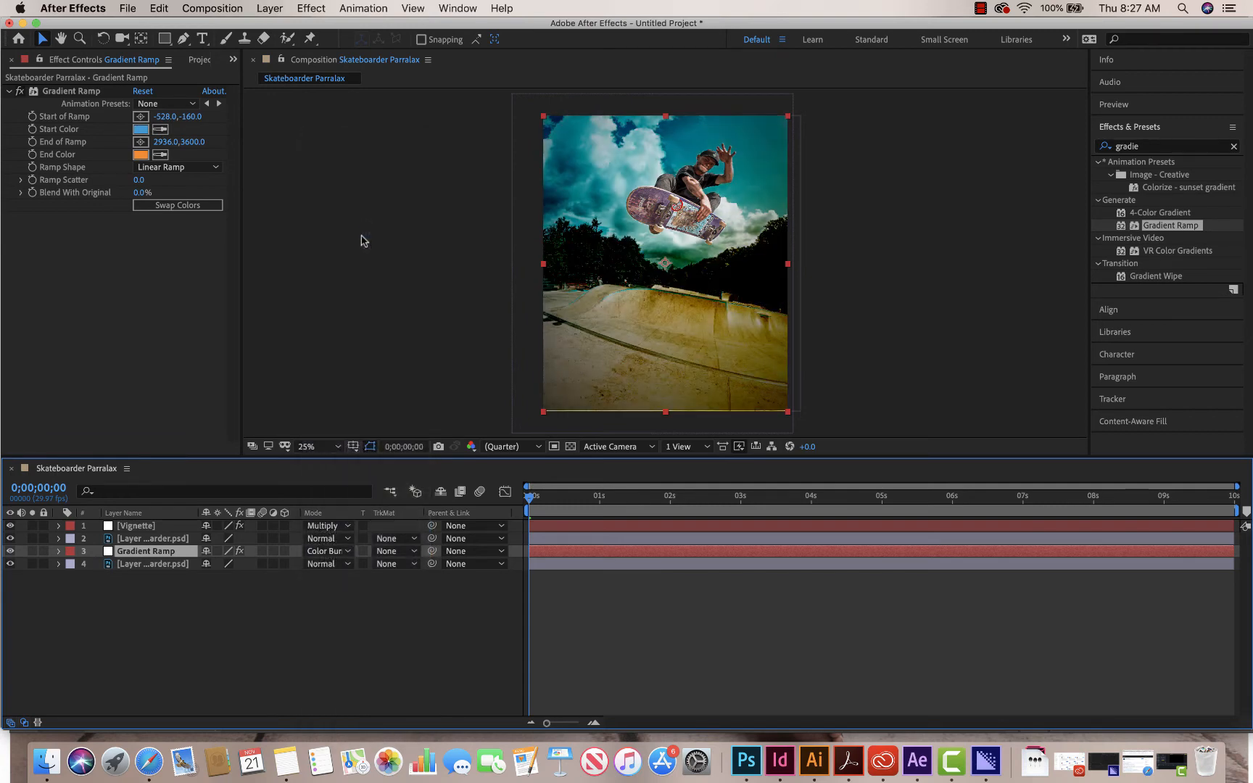
left_click(58, 552)
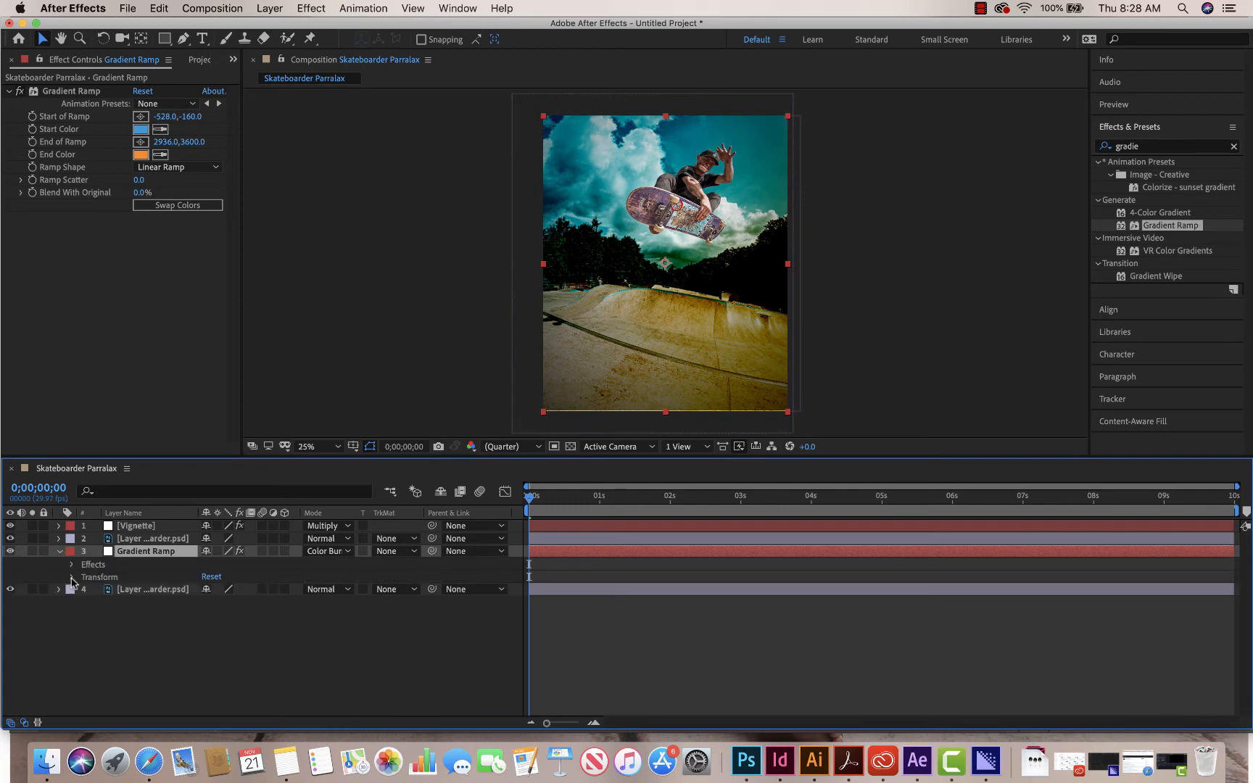
left_click(71, 578)
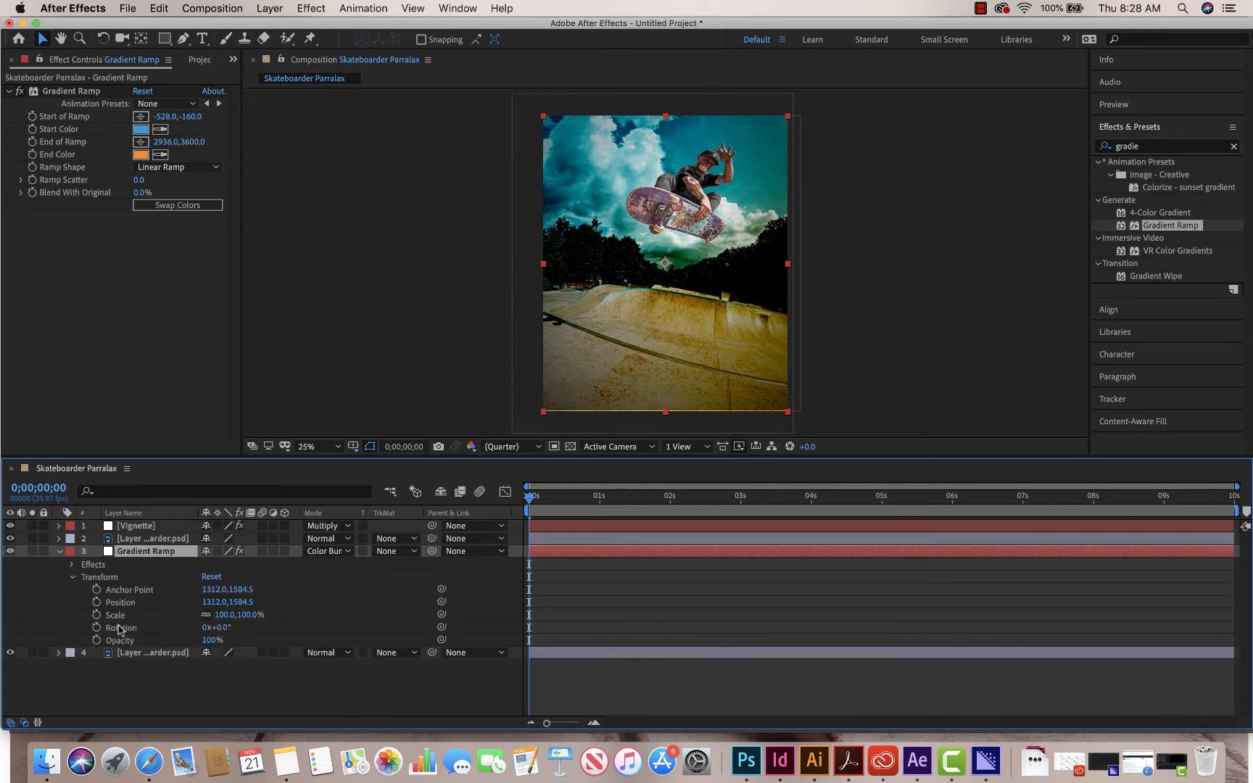
left_click_drag(212, 640, 160, 633)
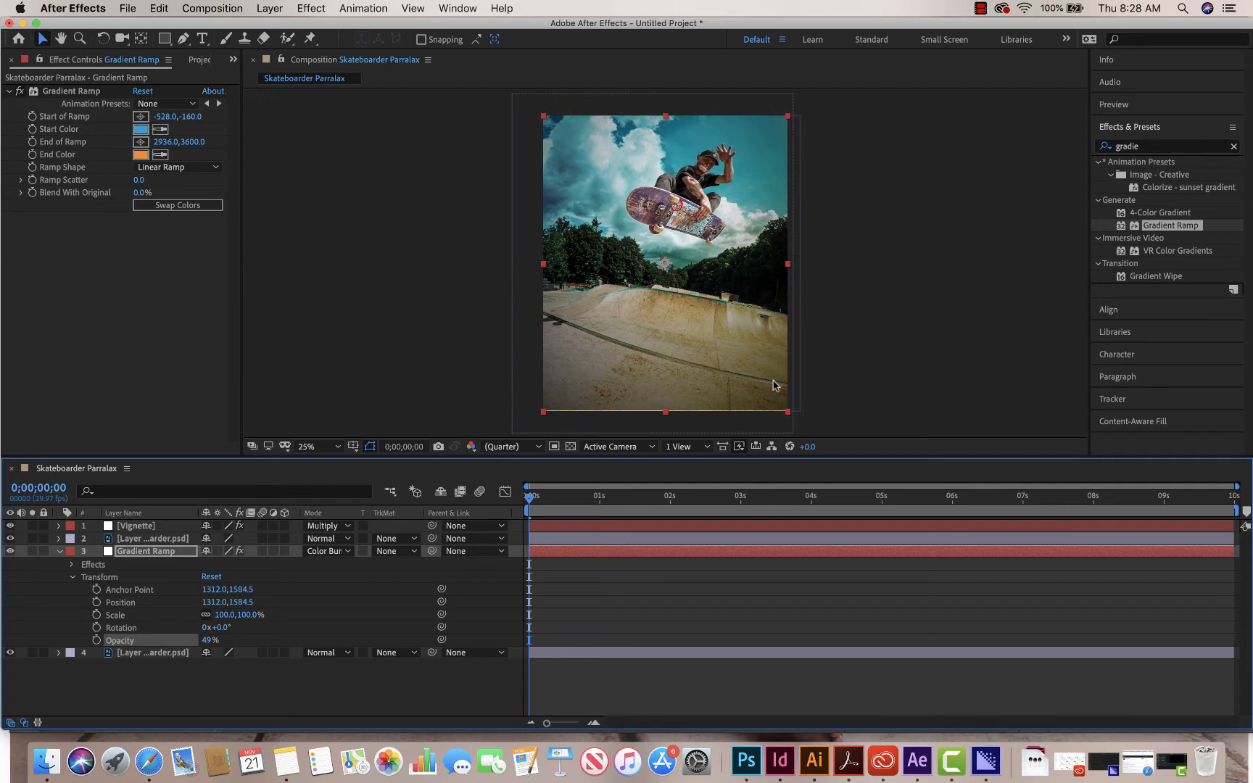
left_click(446, 376)
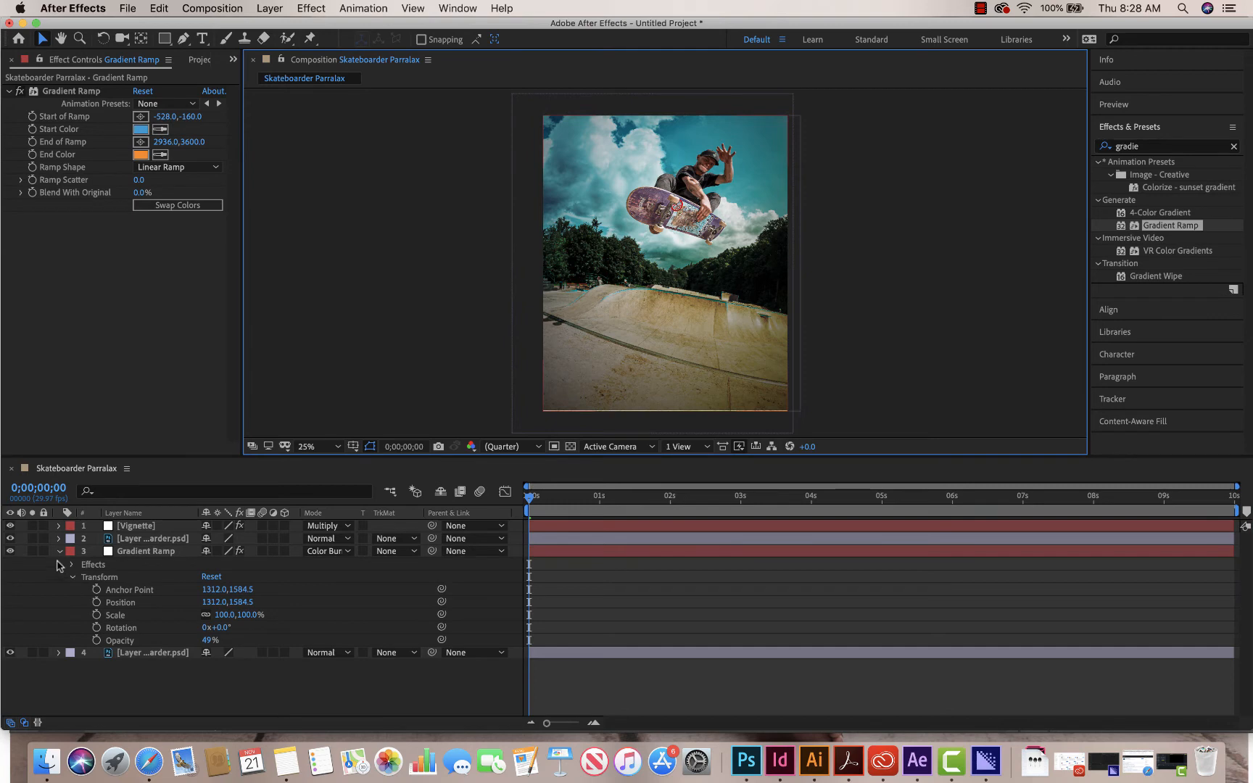
left_click(70, 577)
- Compare the image with the Gradient Ramp layer hidden and shown, and preview the parallax animation
left_click(10, 551)
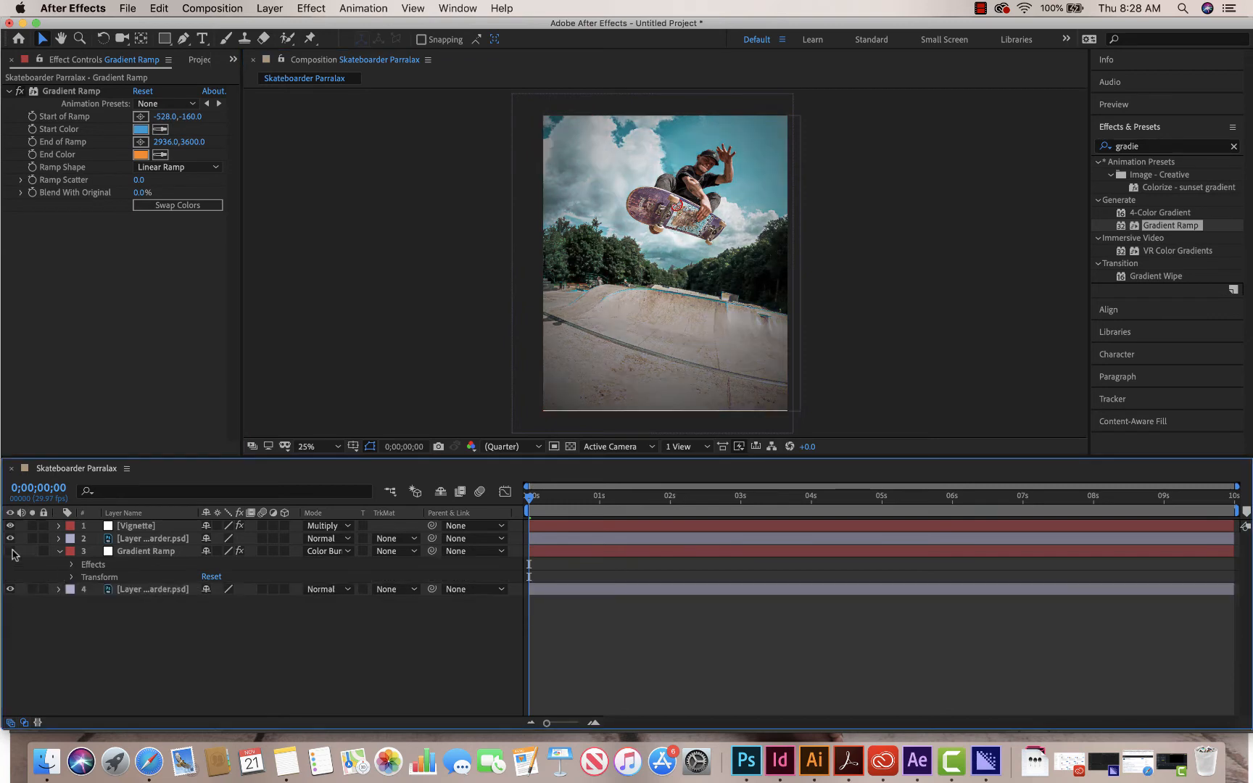
left_click(11, 551)
left_click(11, 551)
left_click(11, 552)
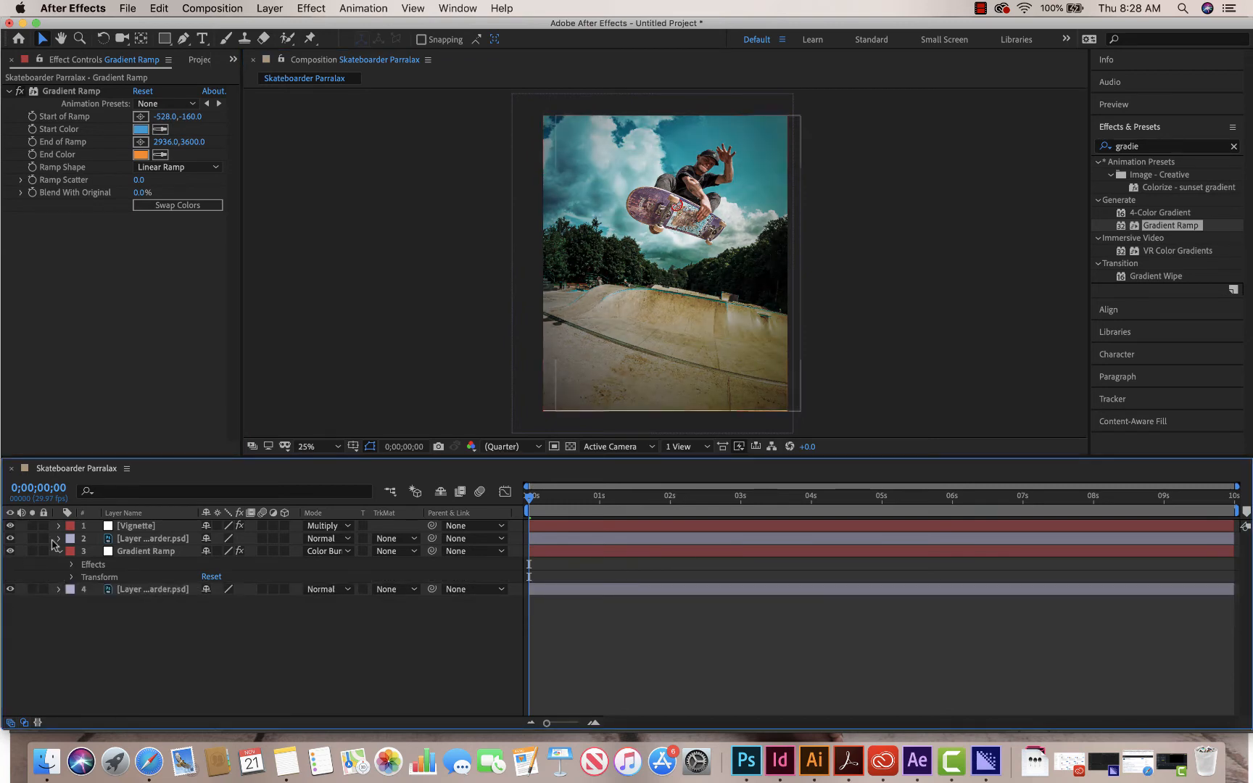
left_click(869, 348)
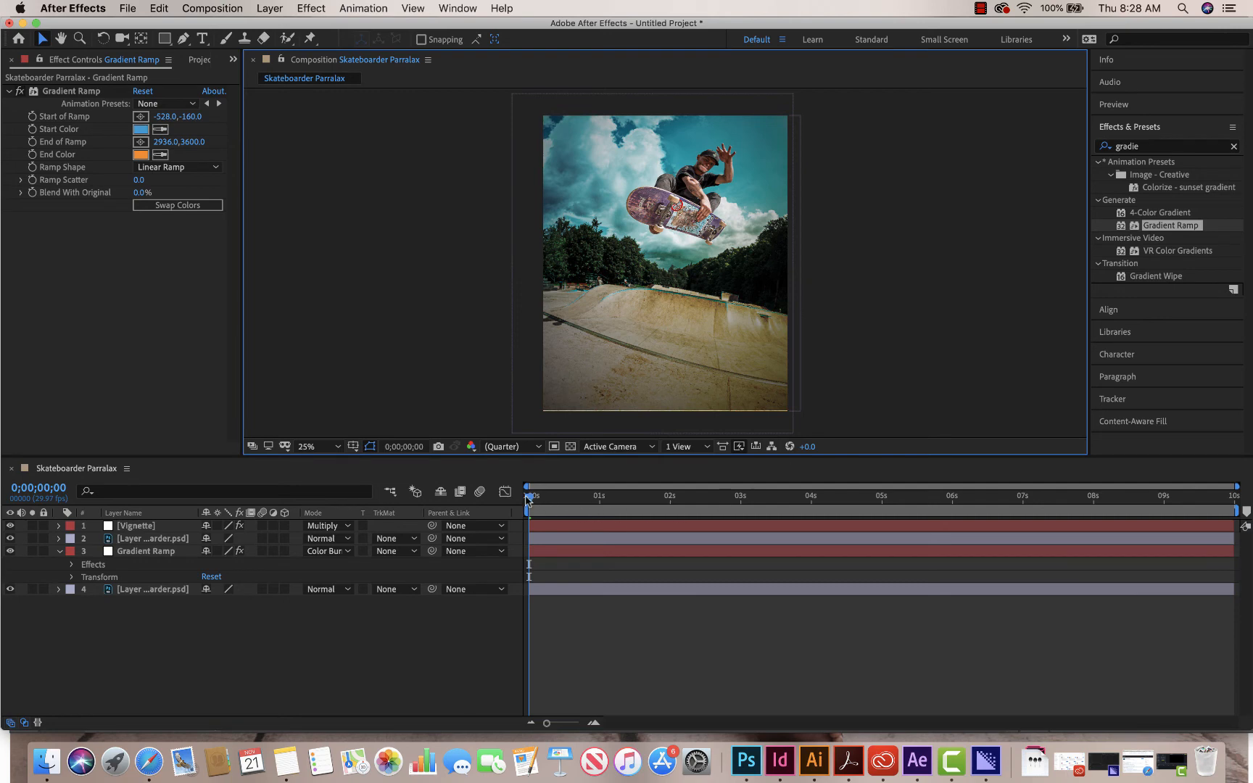
key("space")
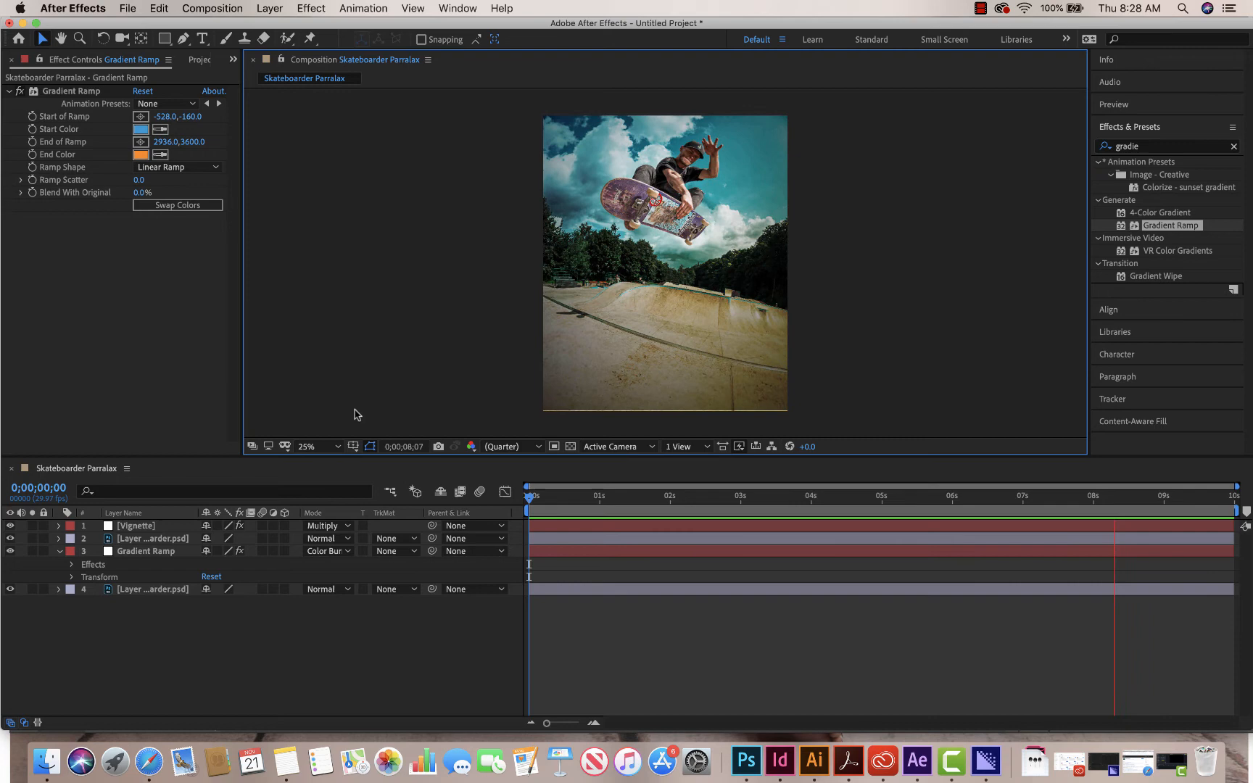
key("space")
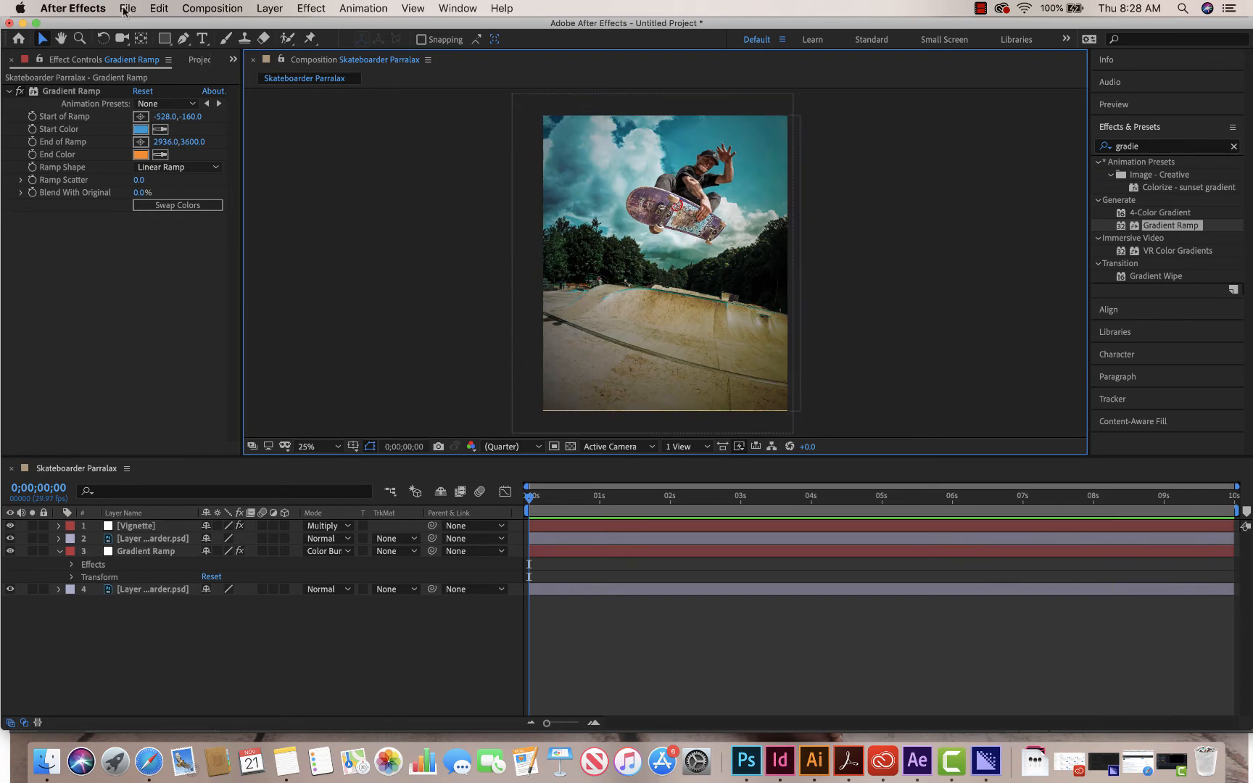
- Export the Skateboarder Parralax composition to the Adobe Media Encoder queue
left_click(69, 9)
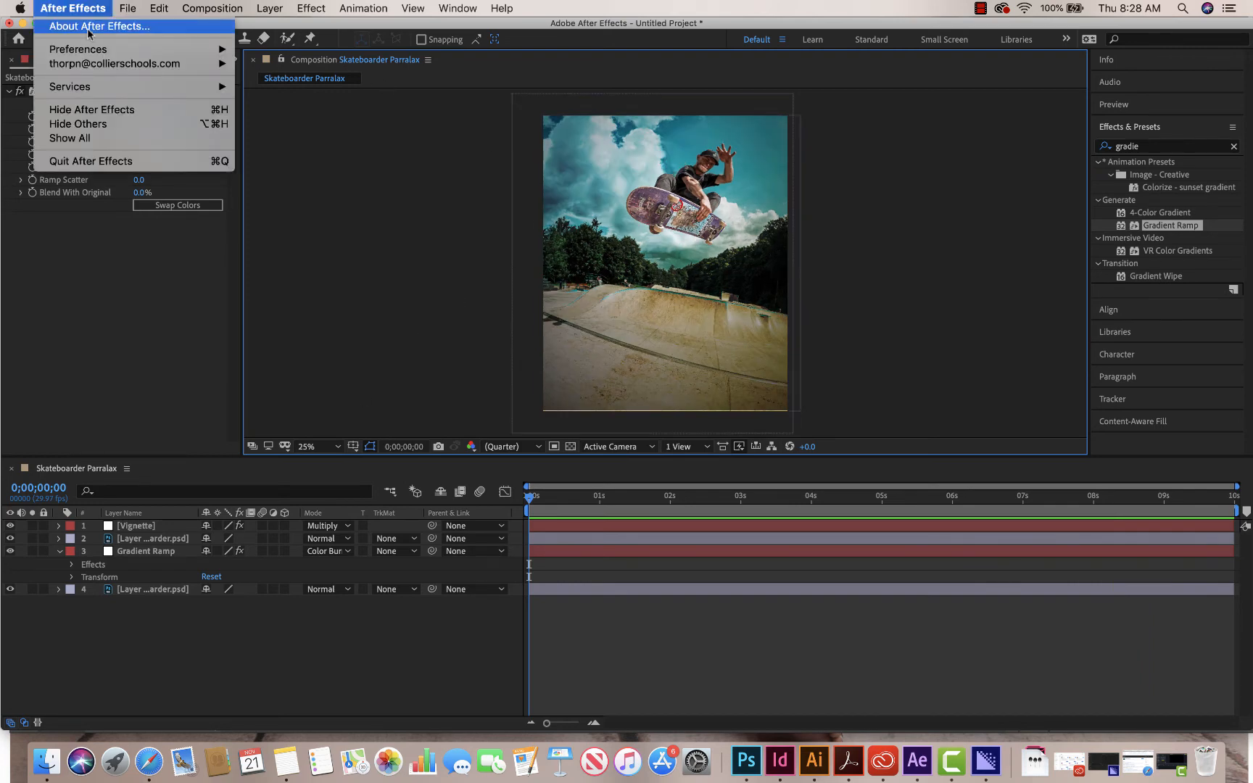
mouse_move(125, 9)
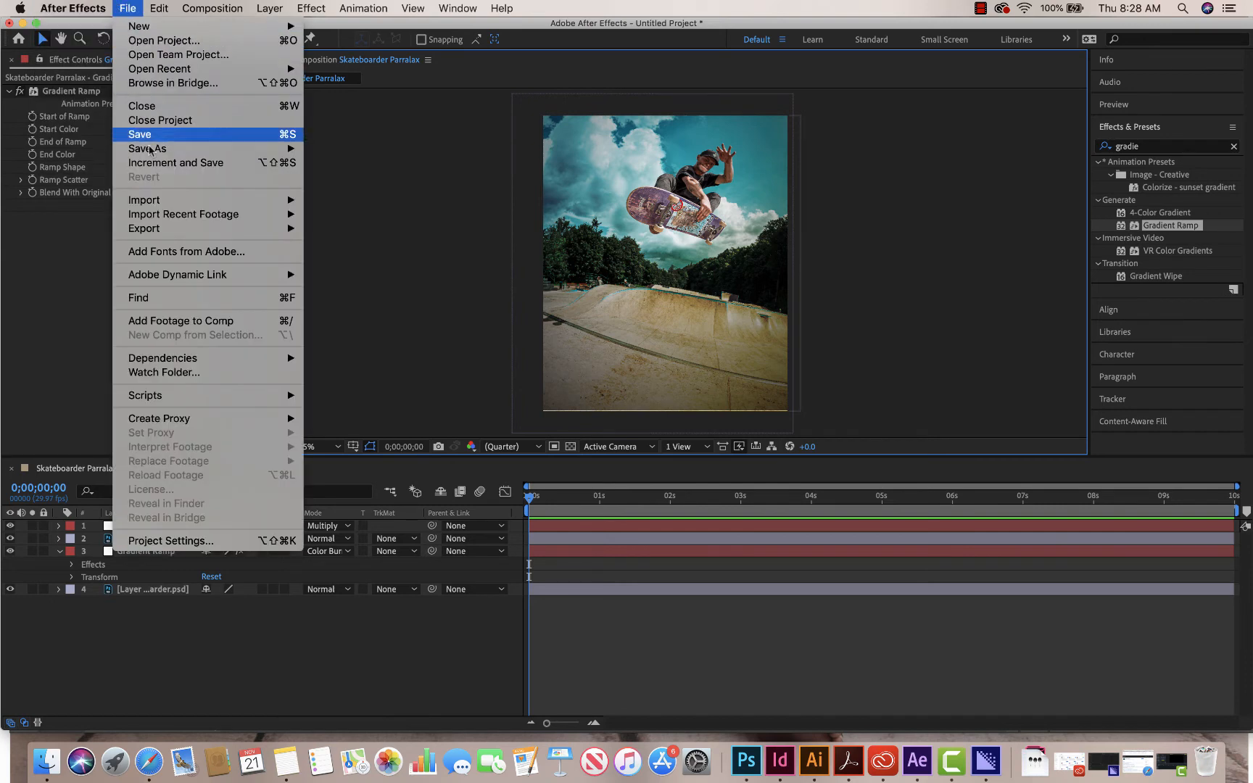
mouse_move(270, 232)
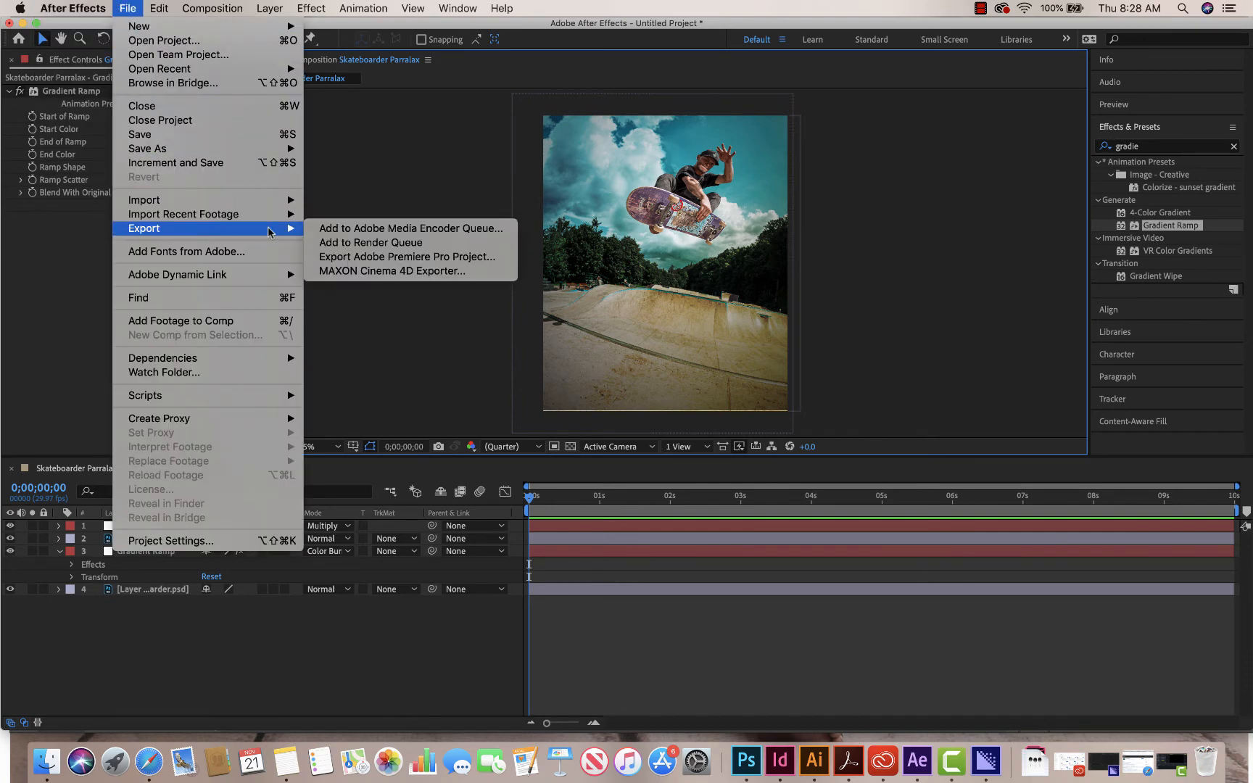
left_click(404, 229)
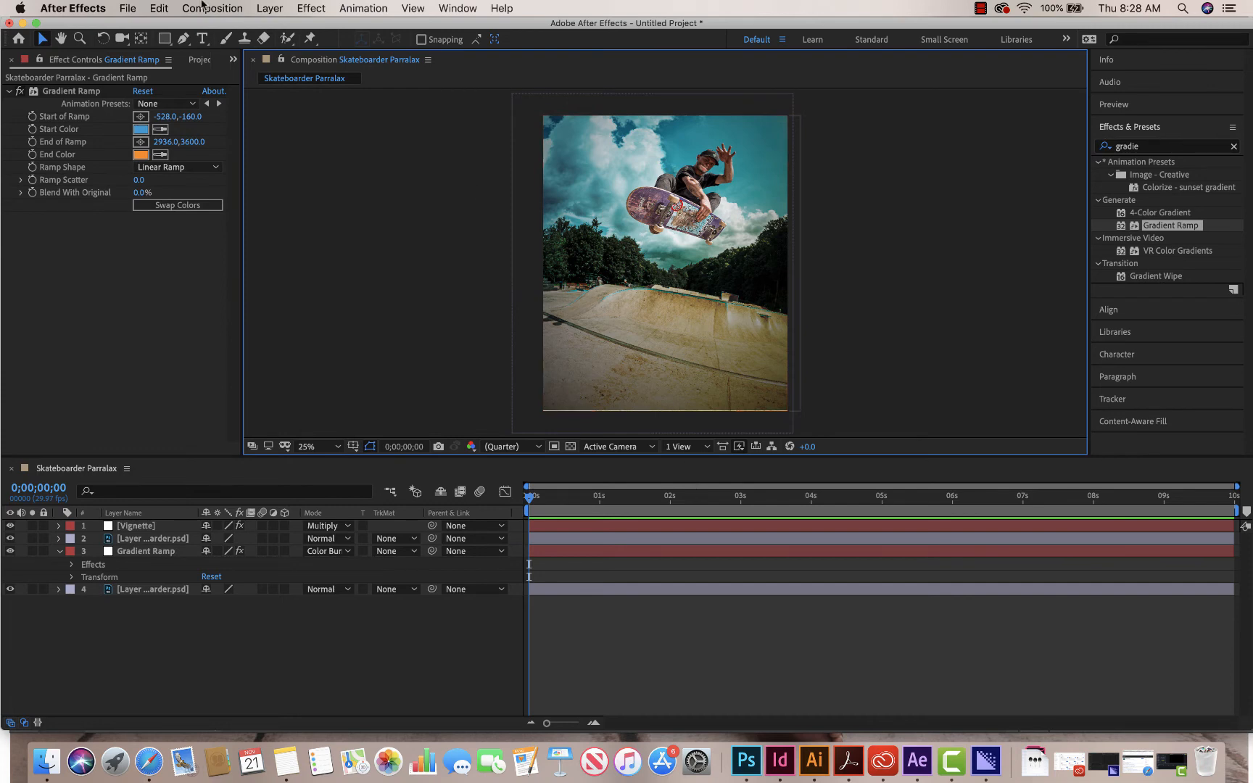
- Save the After Effects project to the Desktop as SkateParralax.aep
left_click(128, 9)
mouse_move(167, 149)
left_click(333, 149)
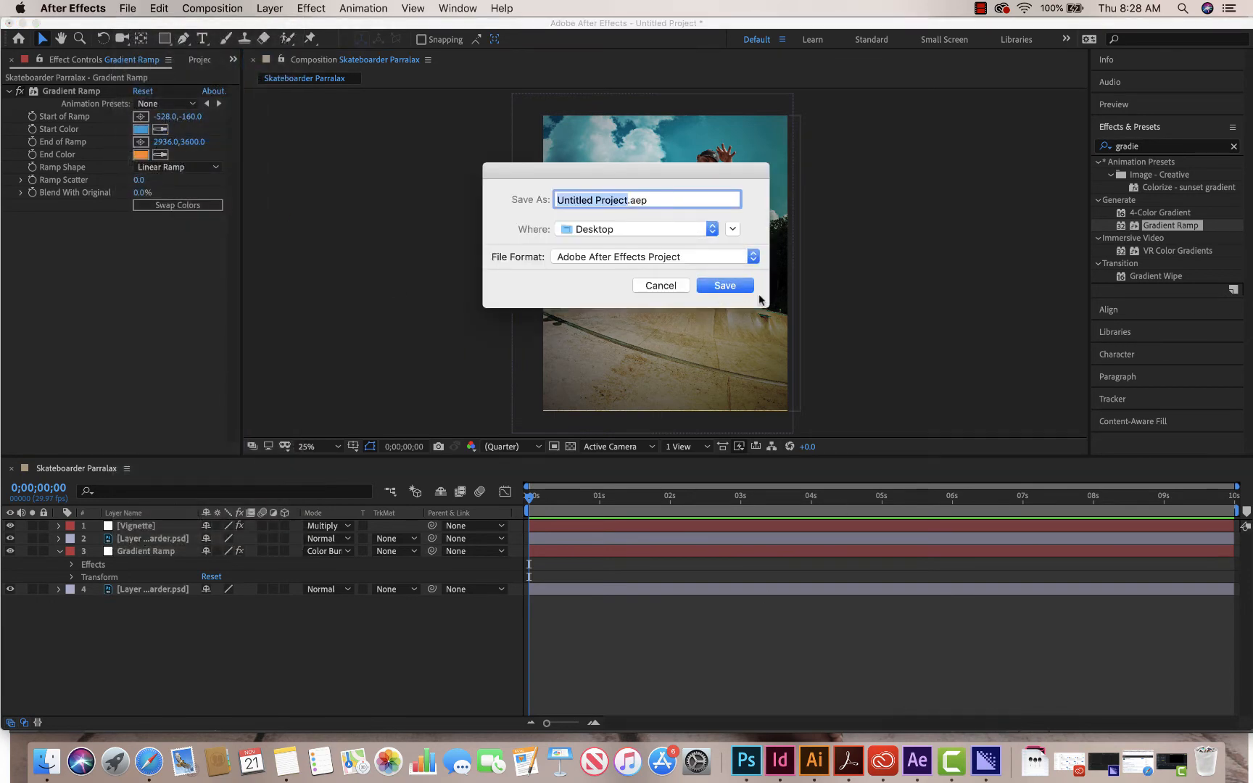
type("Ayve")
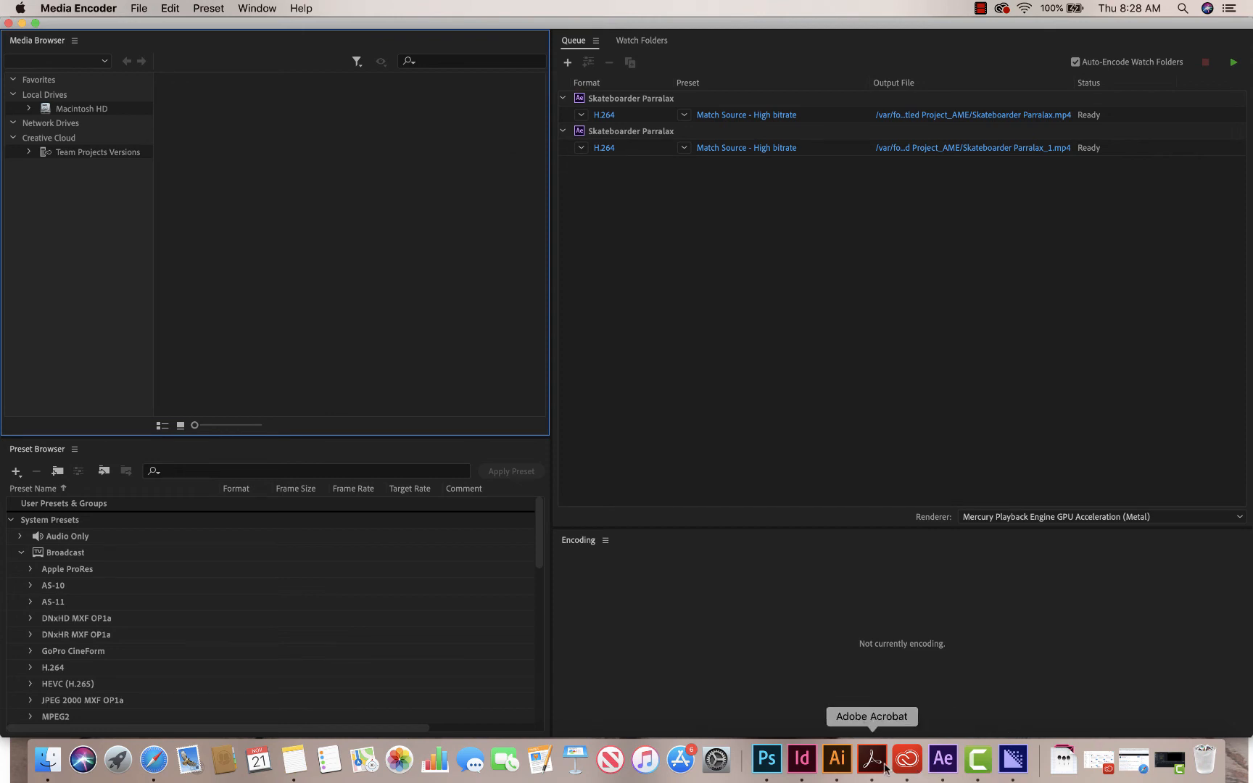
left_click(945, 769)
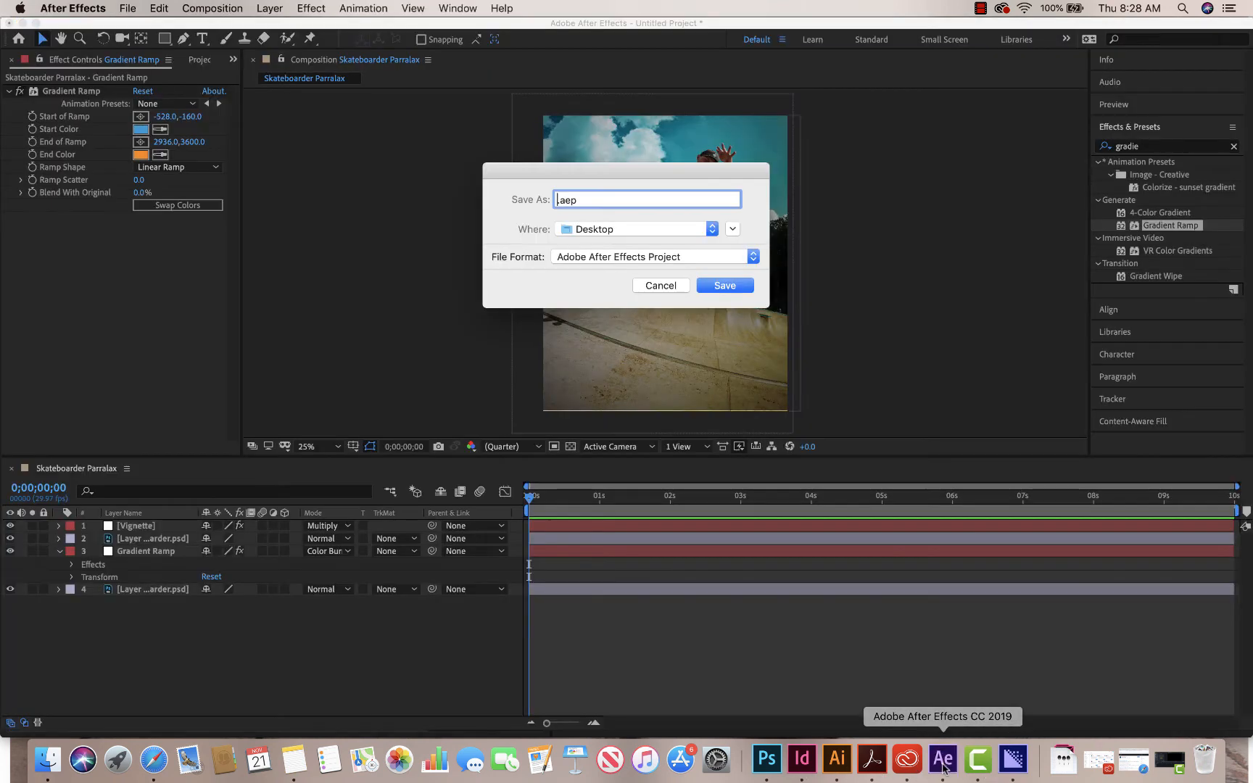
type("Ska")
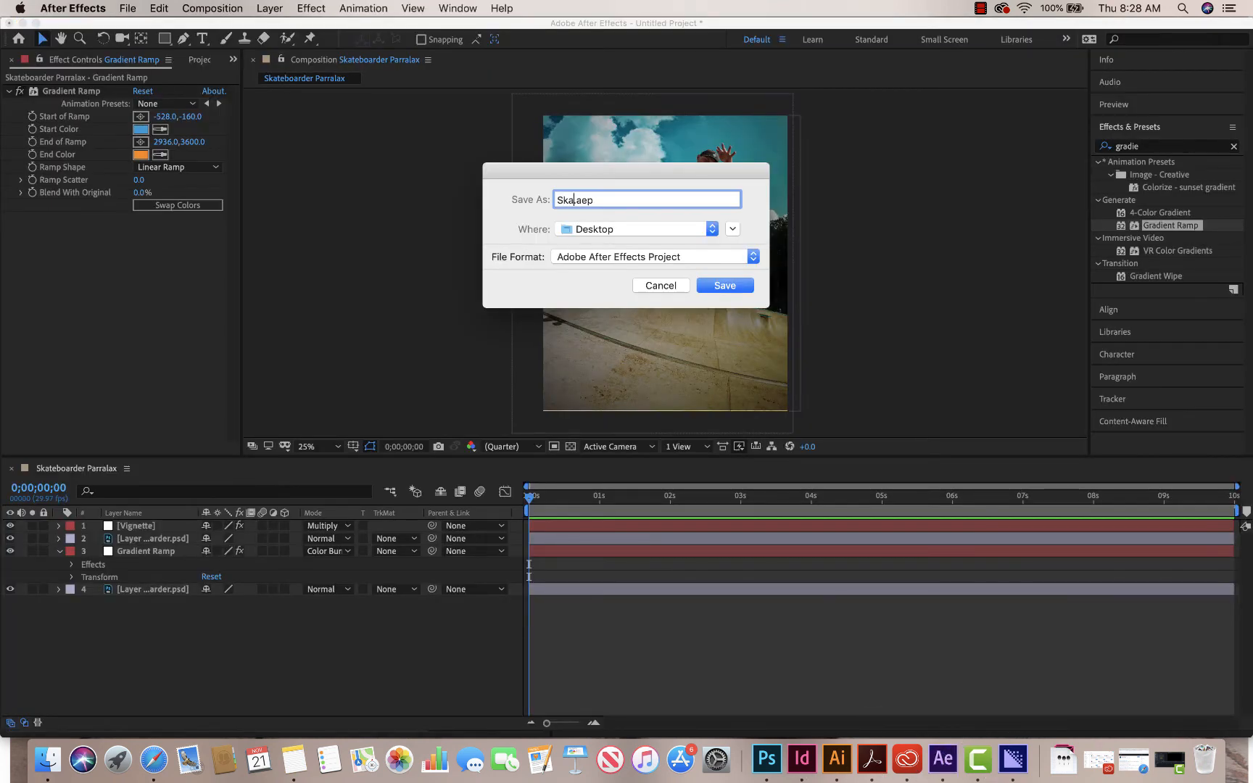
type("teParallax")
key("BackSpace")
key("BackSpace")
key("BackSpace")
type("adr")
left_click(726, 286)
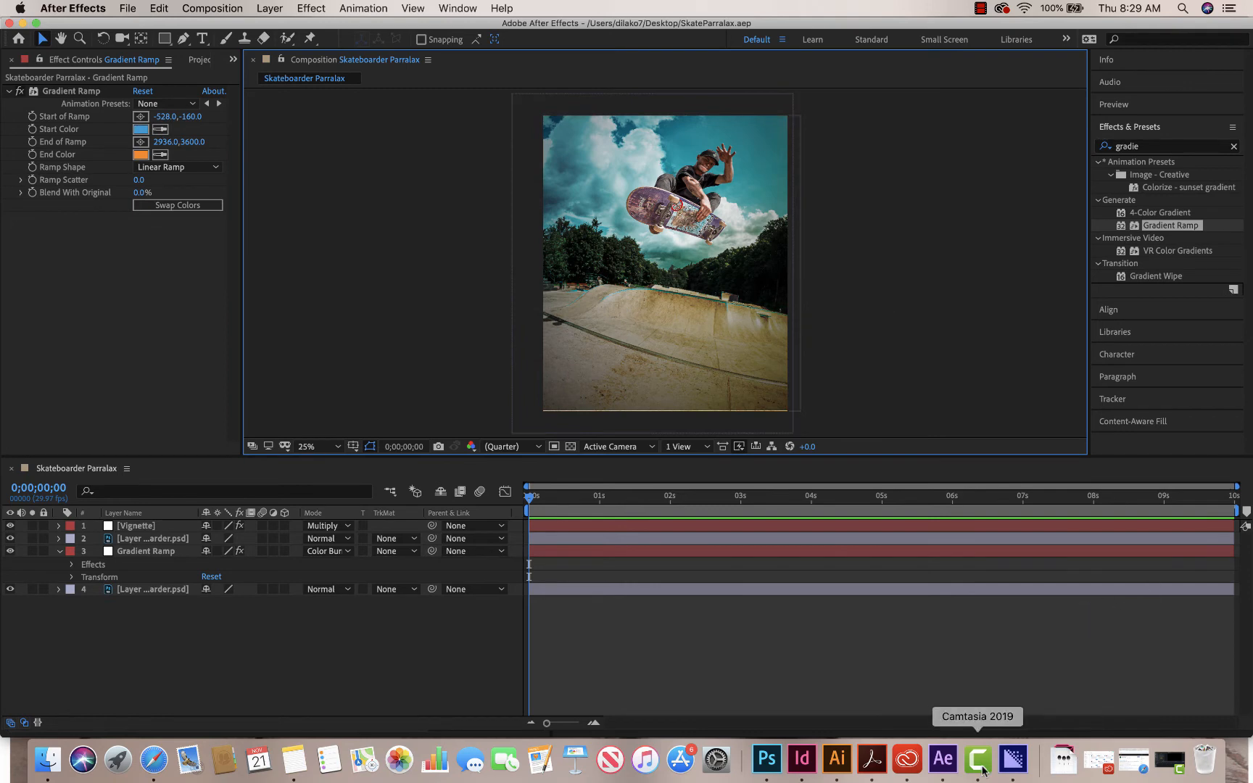
- Switch to Media Encoder and remove both Skateboarder Parralax items from the queue
left_click(1011, 759)
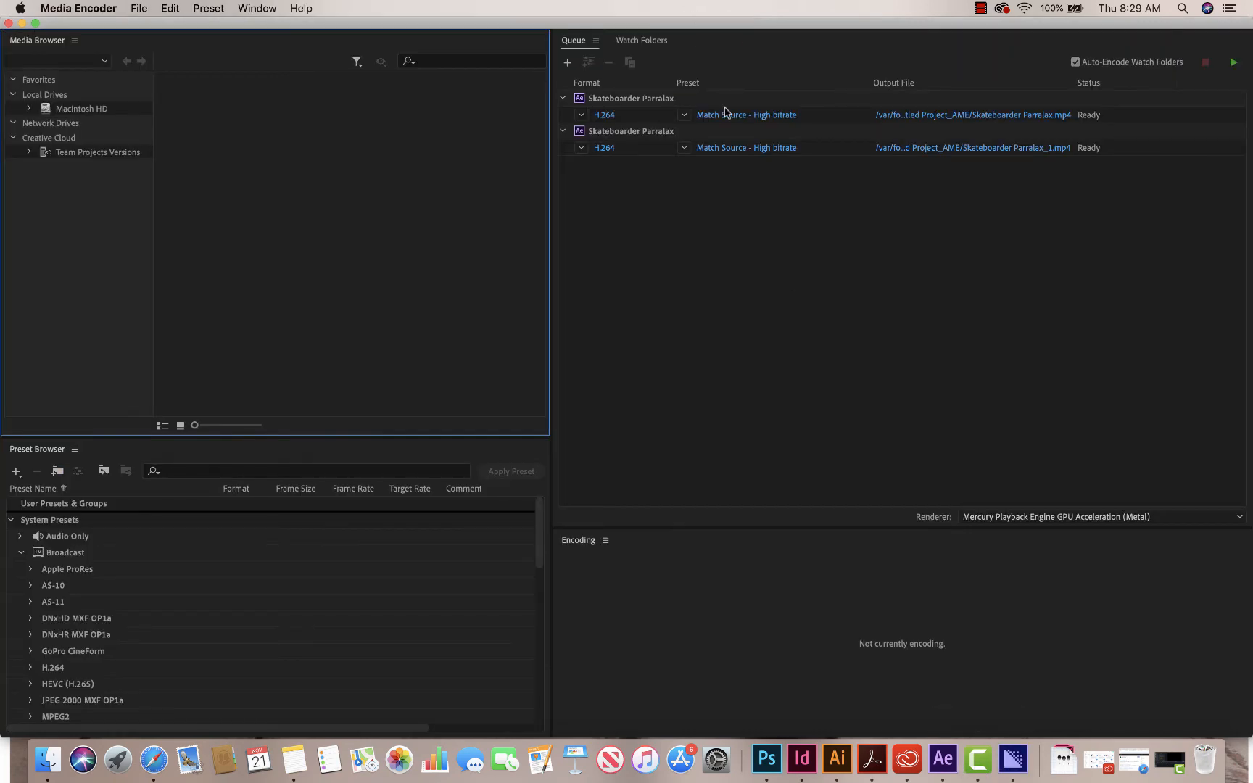
left_click(581, 114)
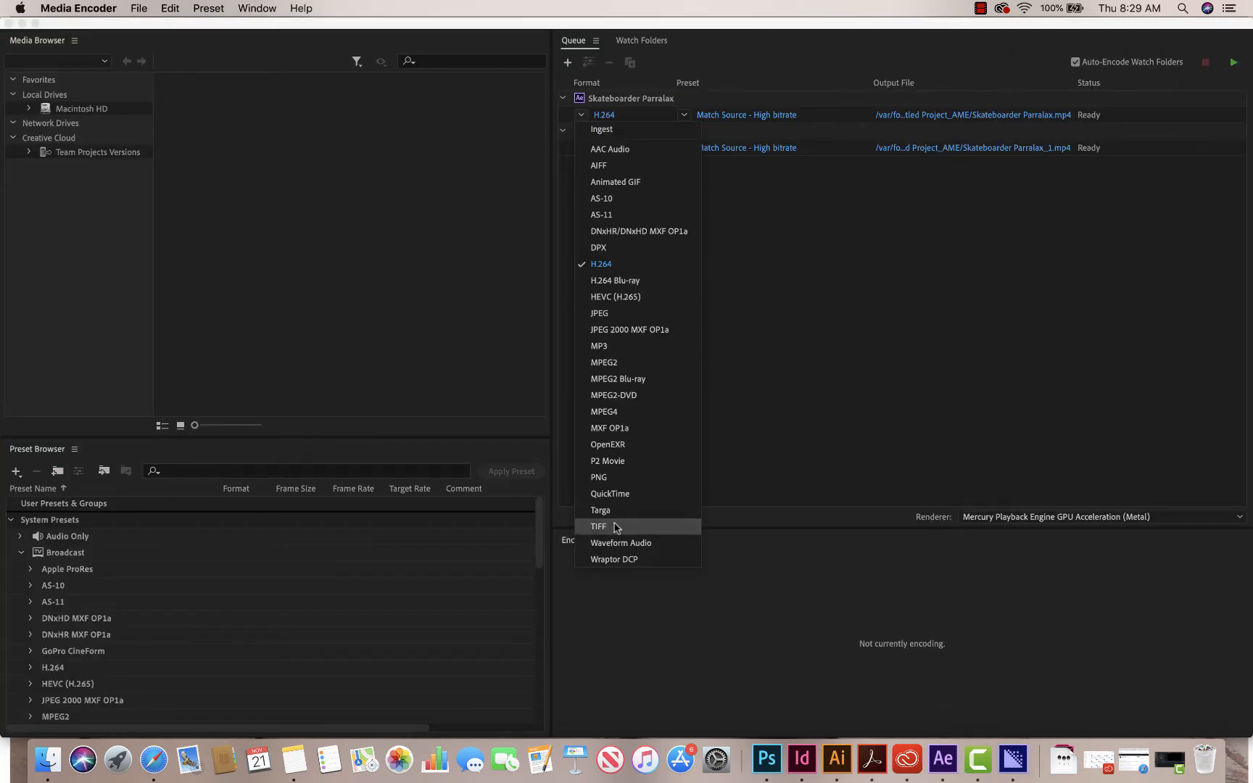
left_click(759, 370)
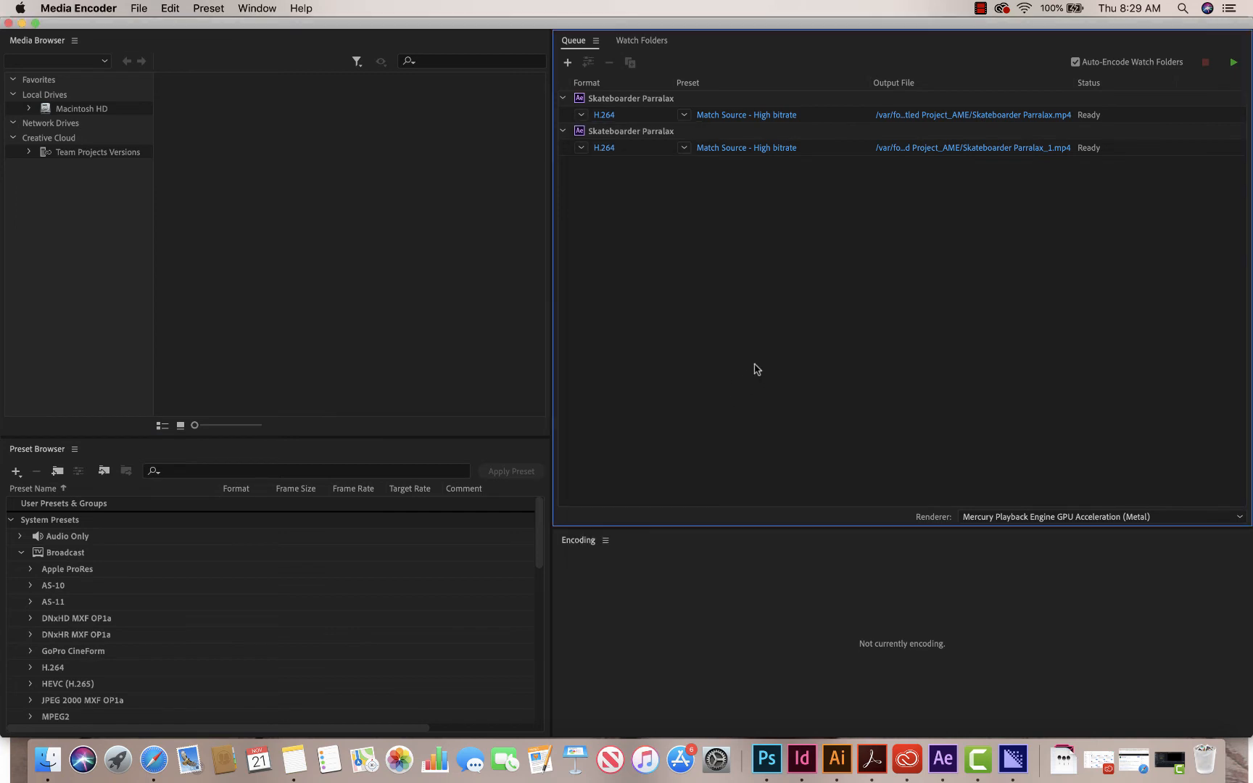
left_click(581, 147)
left_click(729, 175)
left_click(922, 134)
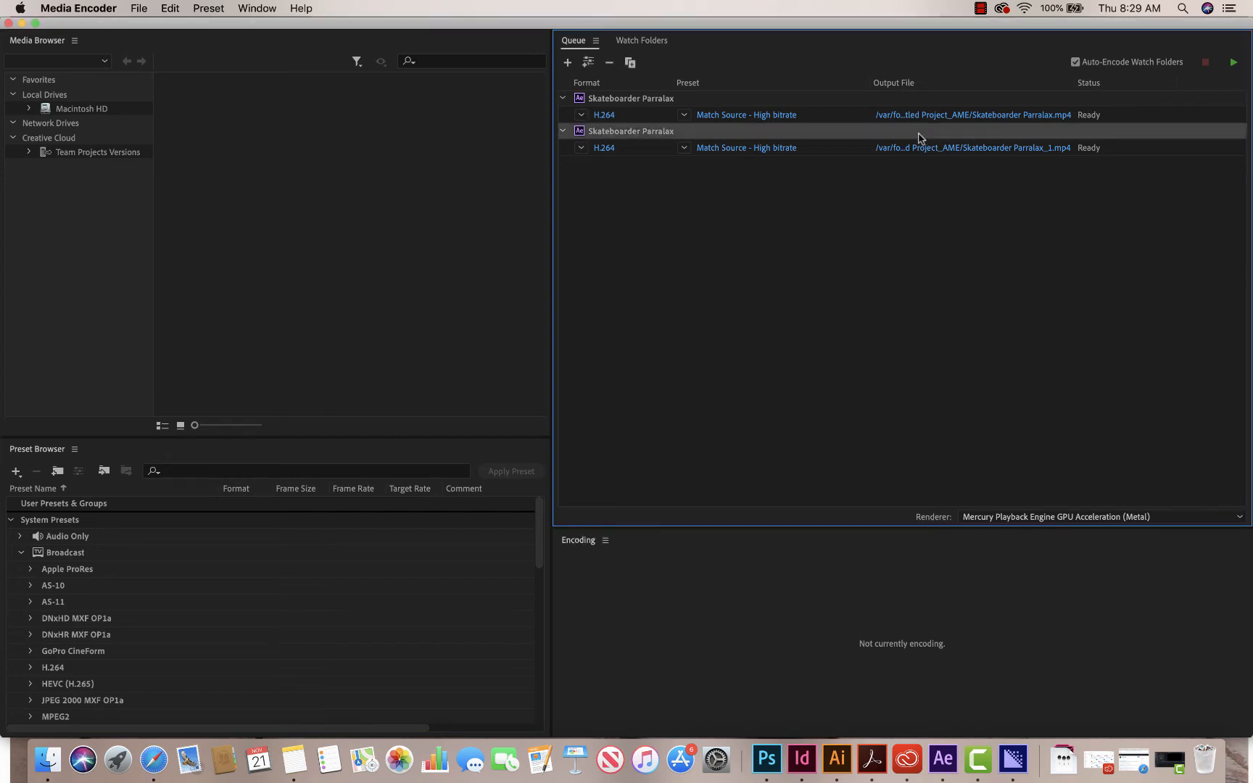
key("Delete")
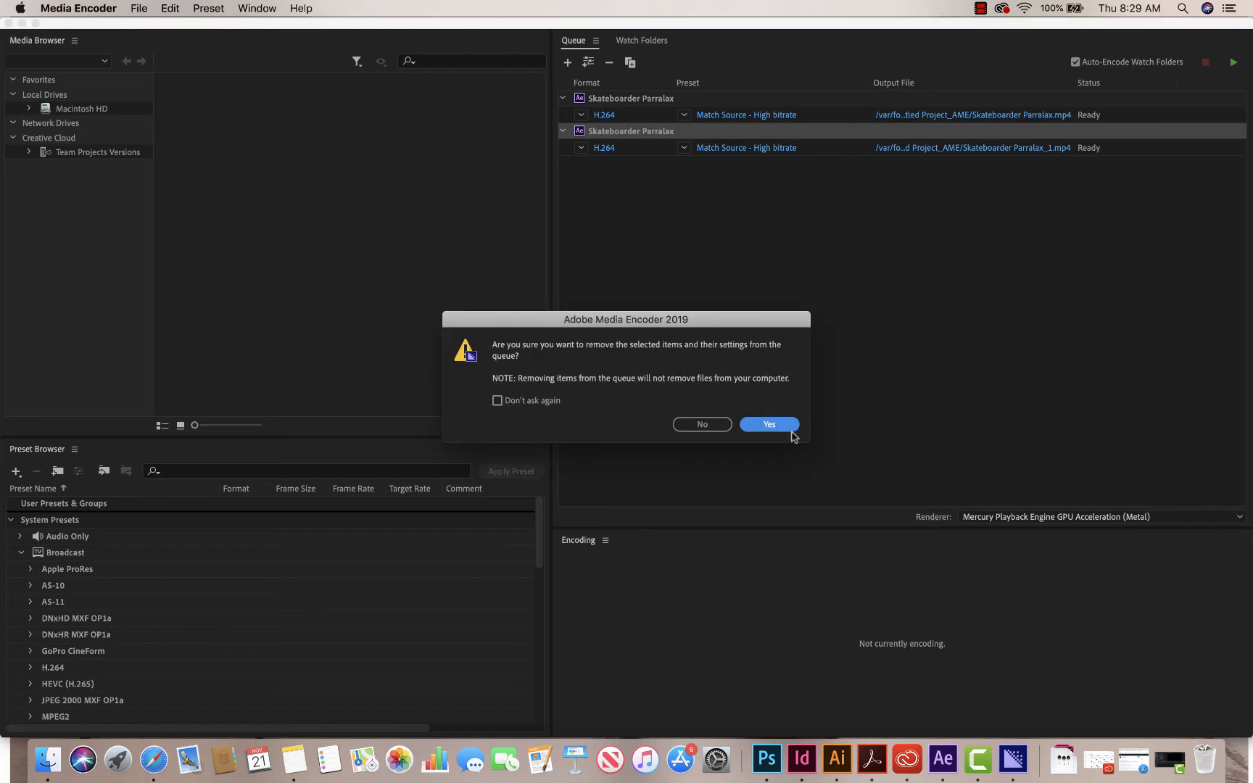
left_click(771, 424)
left_click(725, 102)
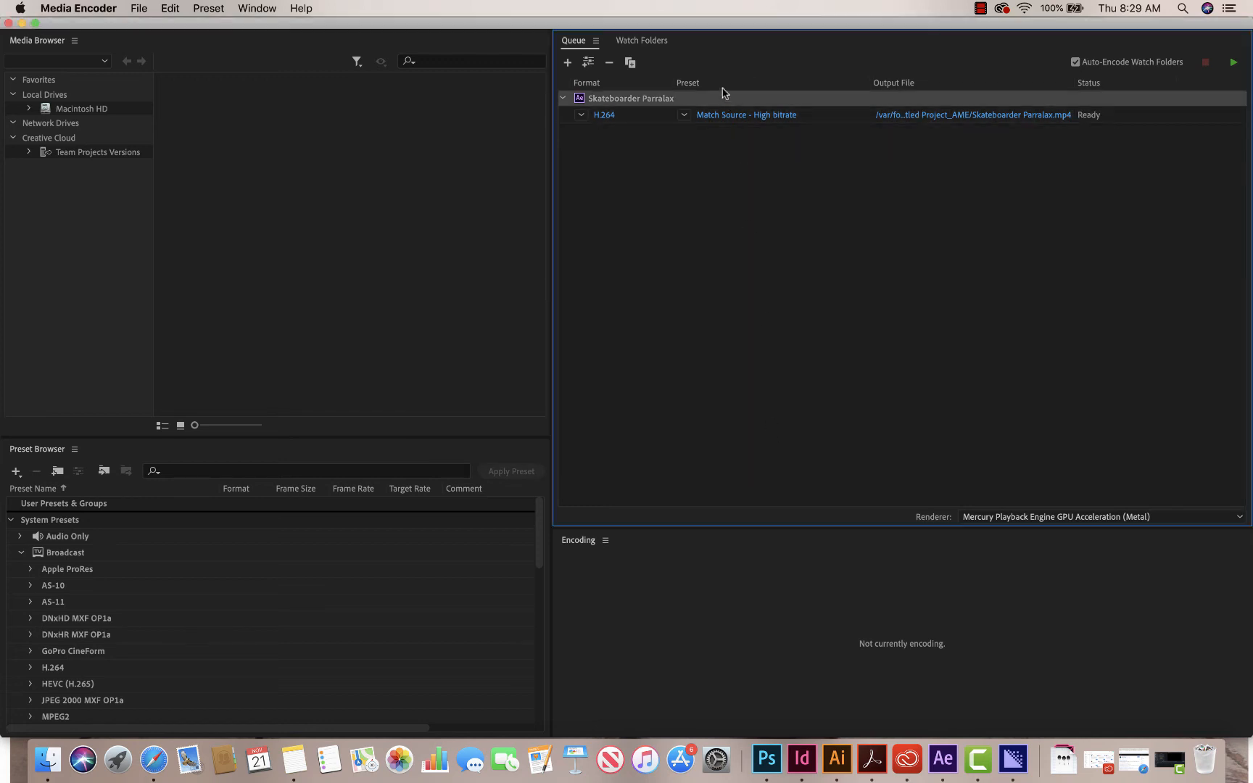
key("Delete")
left_click(782, 430)
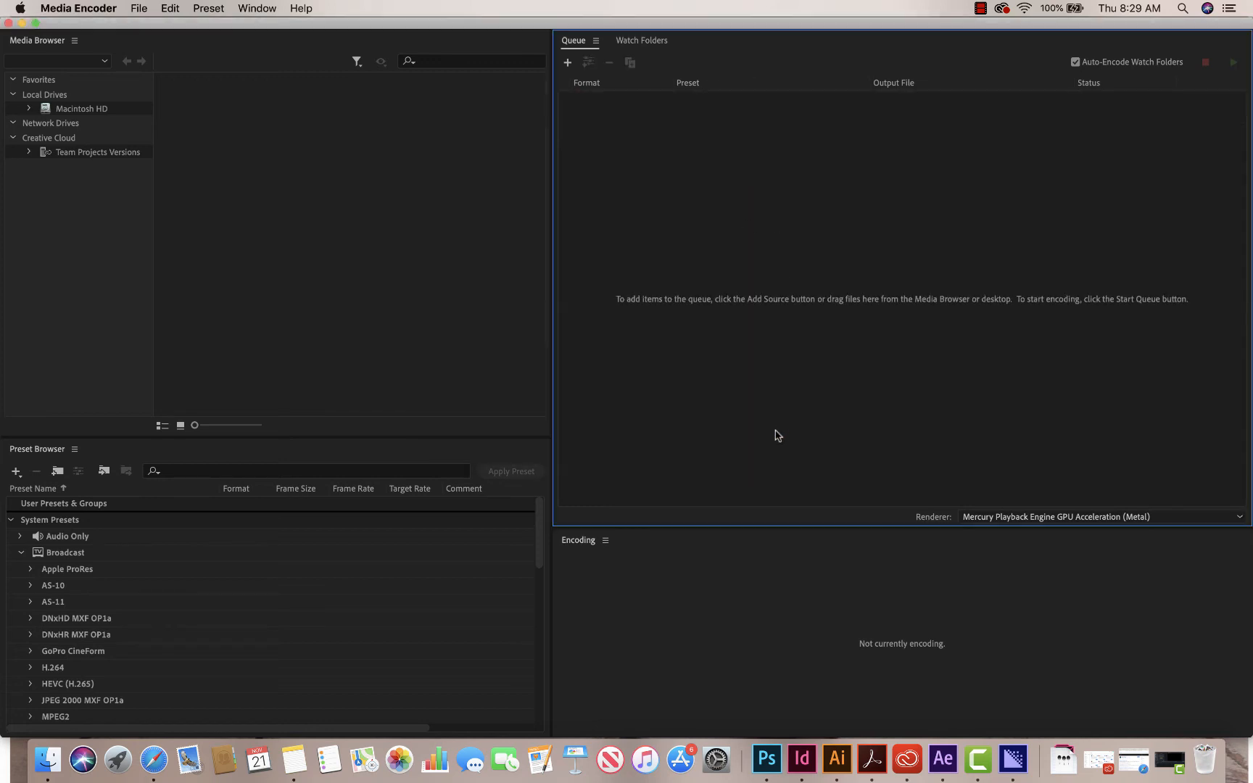
- Return to After Effects, export the Skateboarder Parralax composition to the Media Encoder queue again, and switch back to Media Encoder
left_click(934, 755)
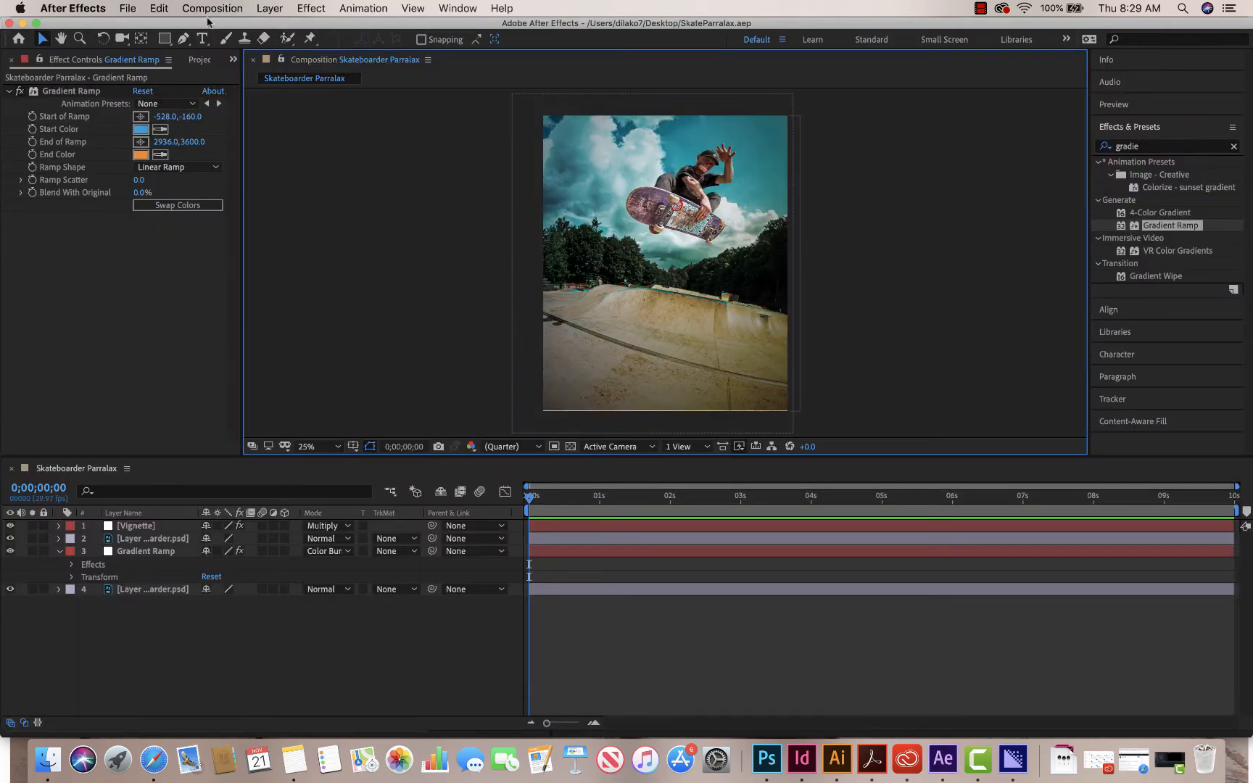
left_click(127, 9)
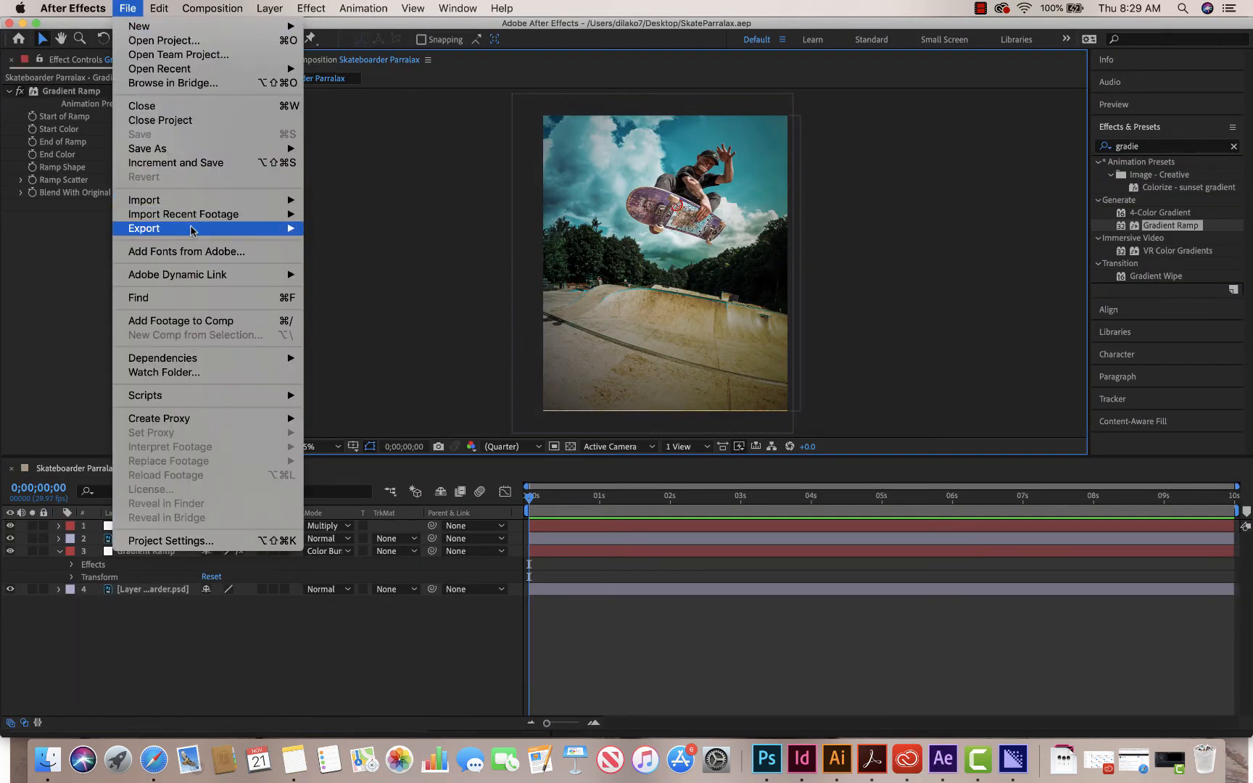
mouse_move(206, 232)
left_click(391, 229)
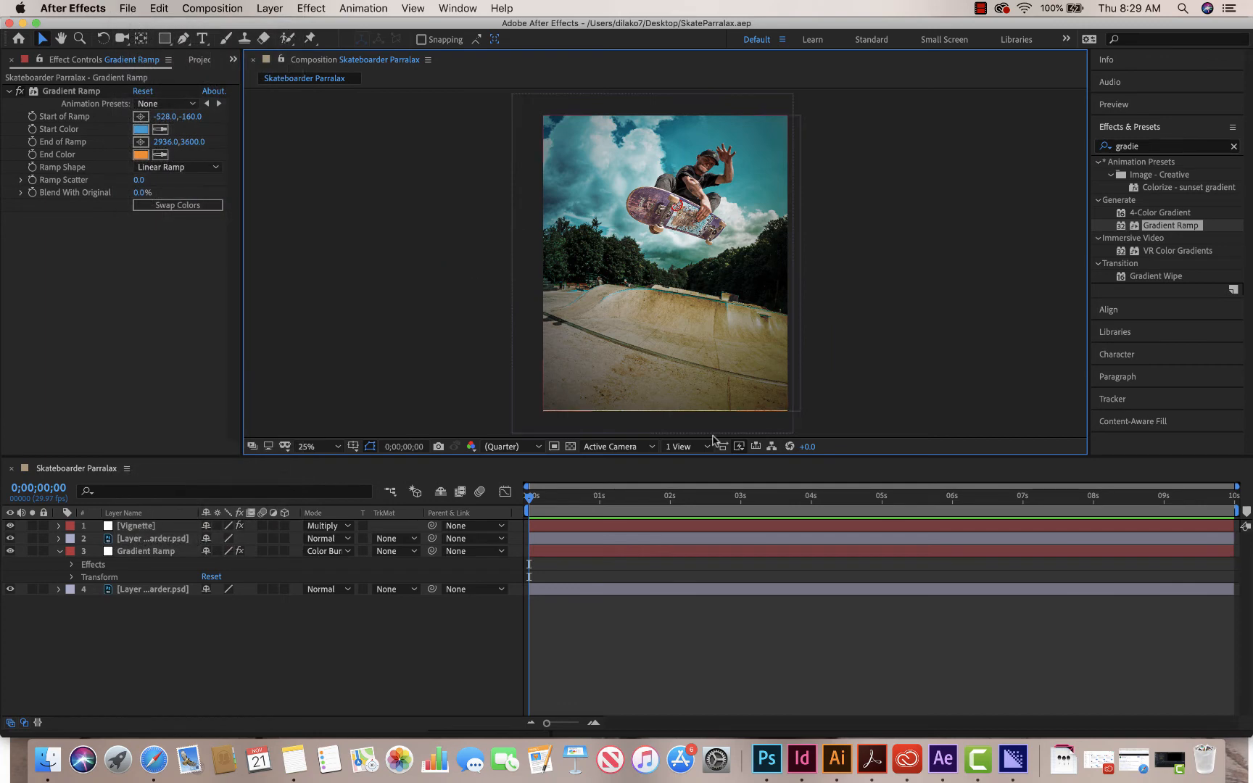
left_click(1014, 762)
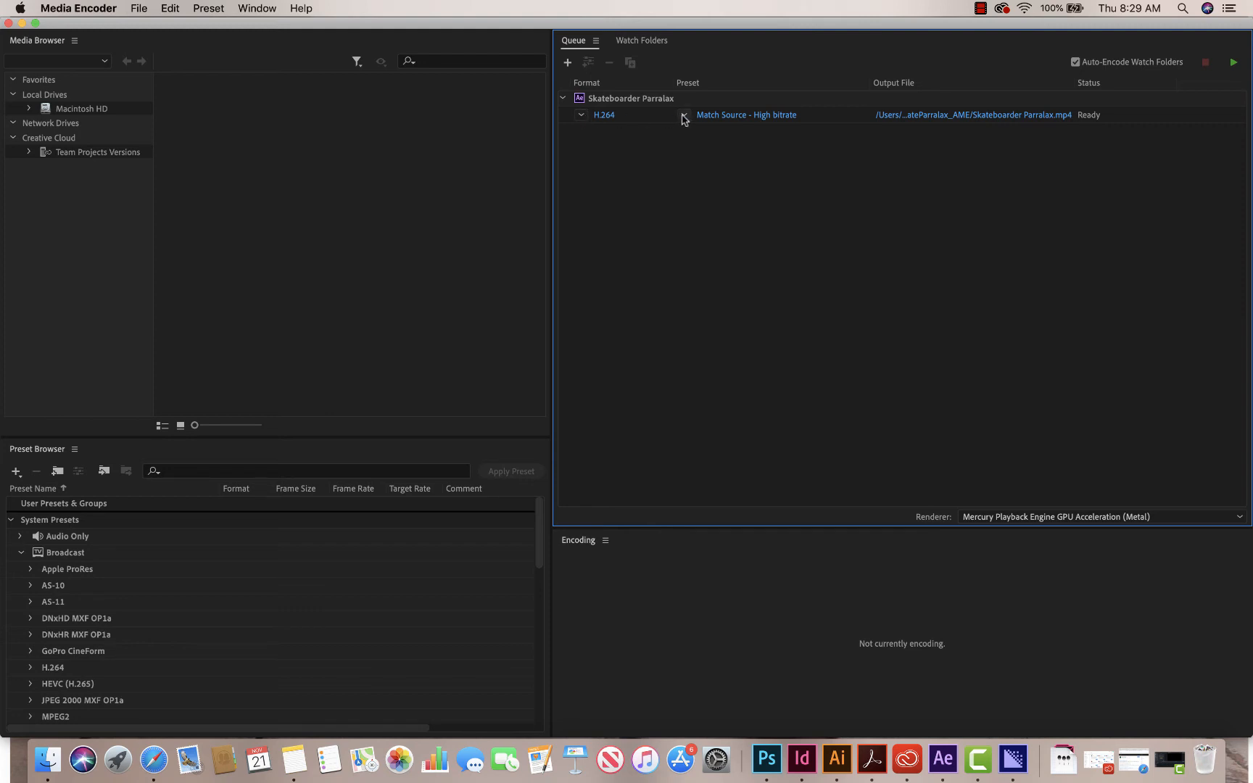
- Set the queued composition's output format to Animated GIF and open its export settings
left_click(584, 116)
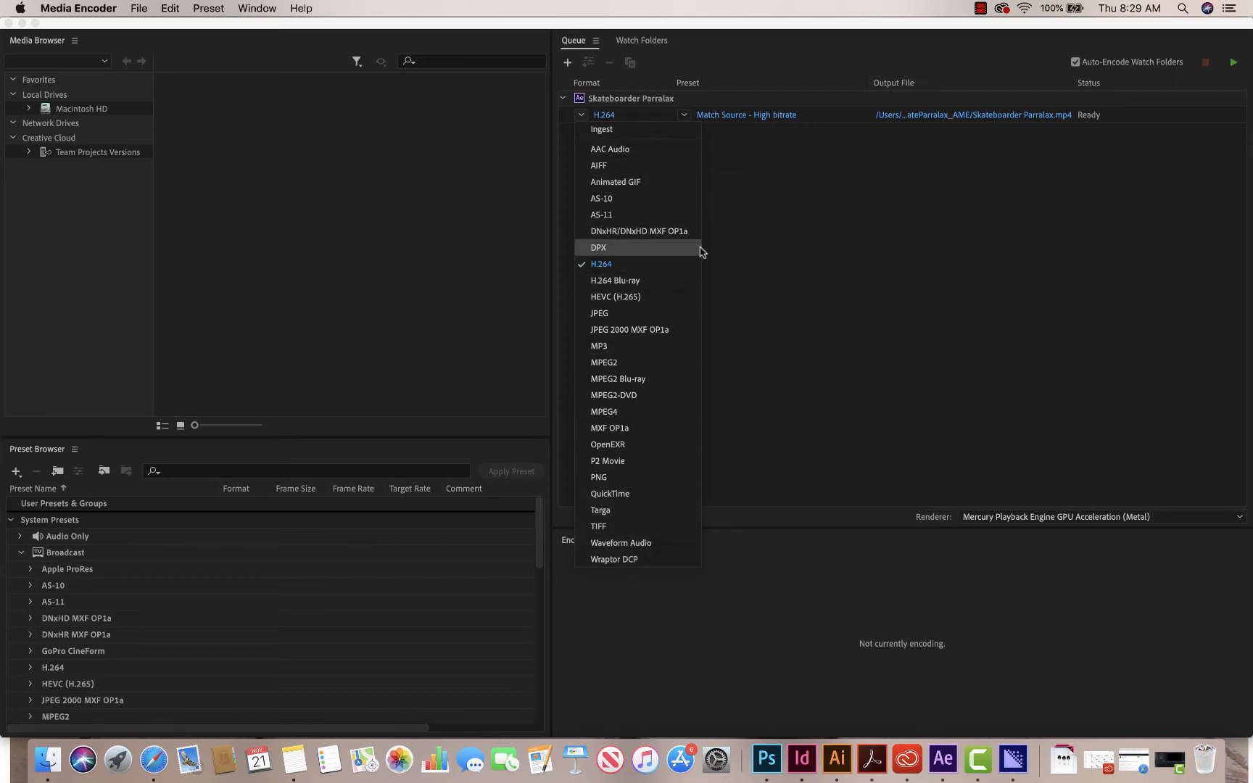
left_click(648, 185)
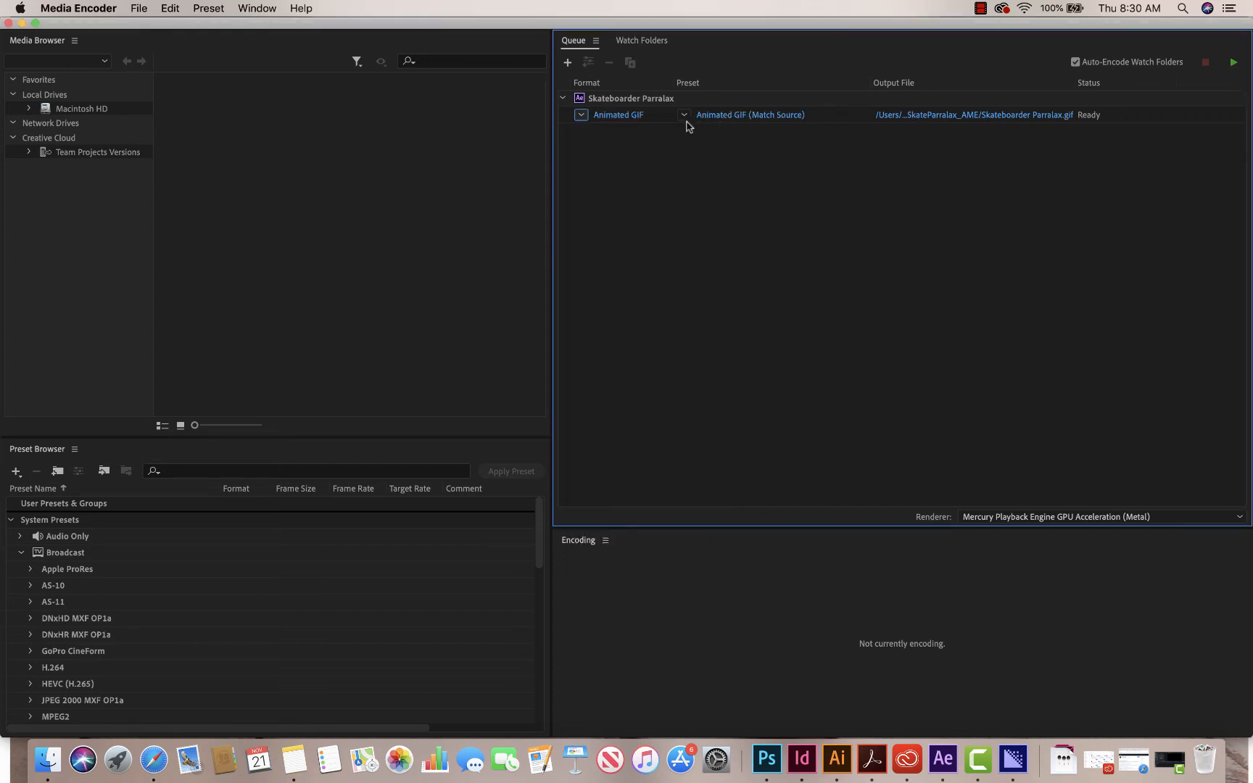
left_click(621, 118)
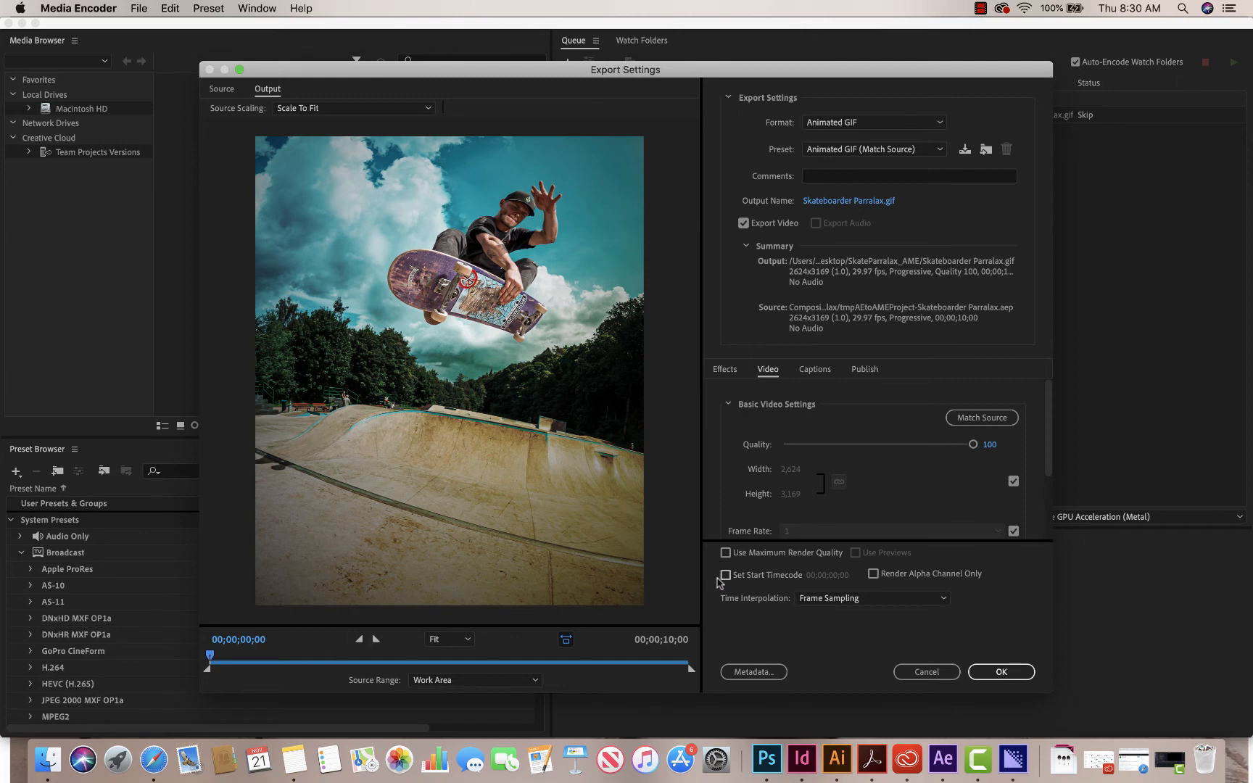
left_click_drag(750, 69, 704, 34)
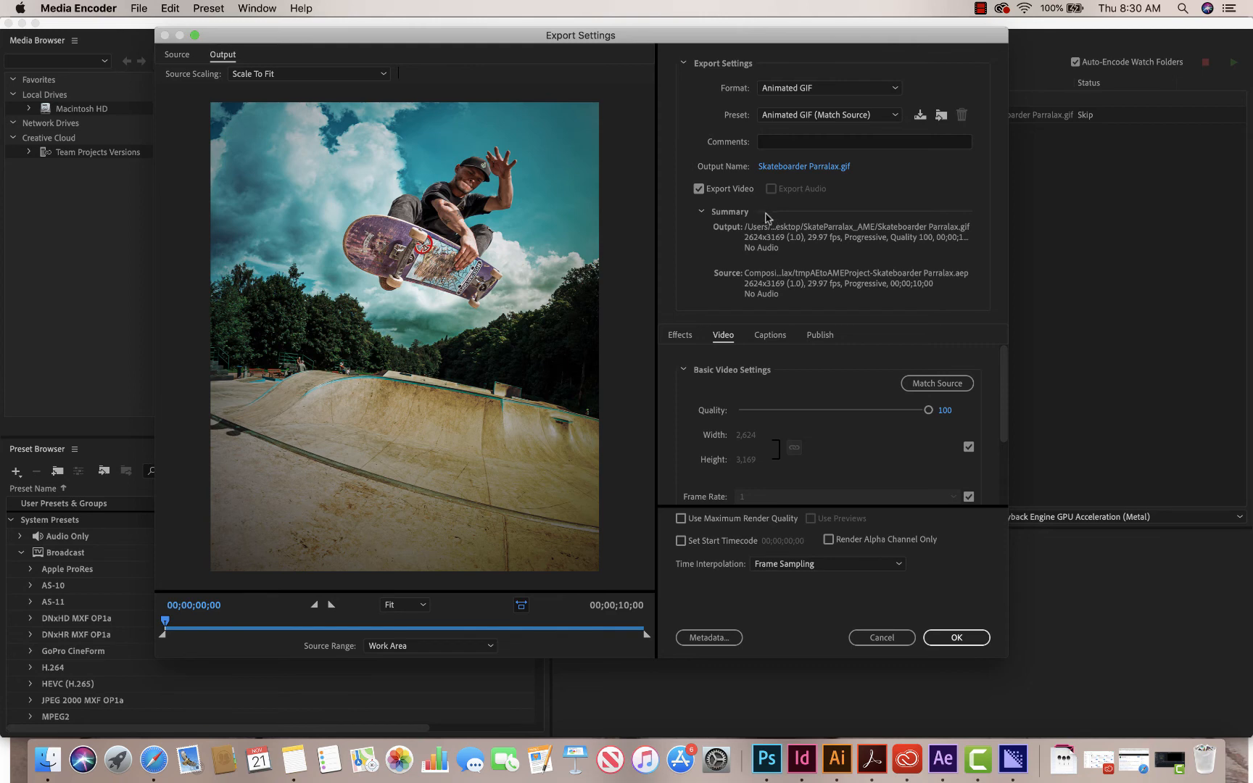
- Set the GIF's output location to the SkateParralax_AME folder with the file name Skateboarder Parralax
left_click(812, 167)
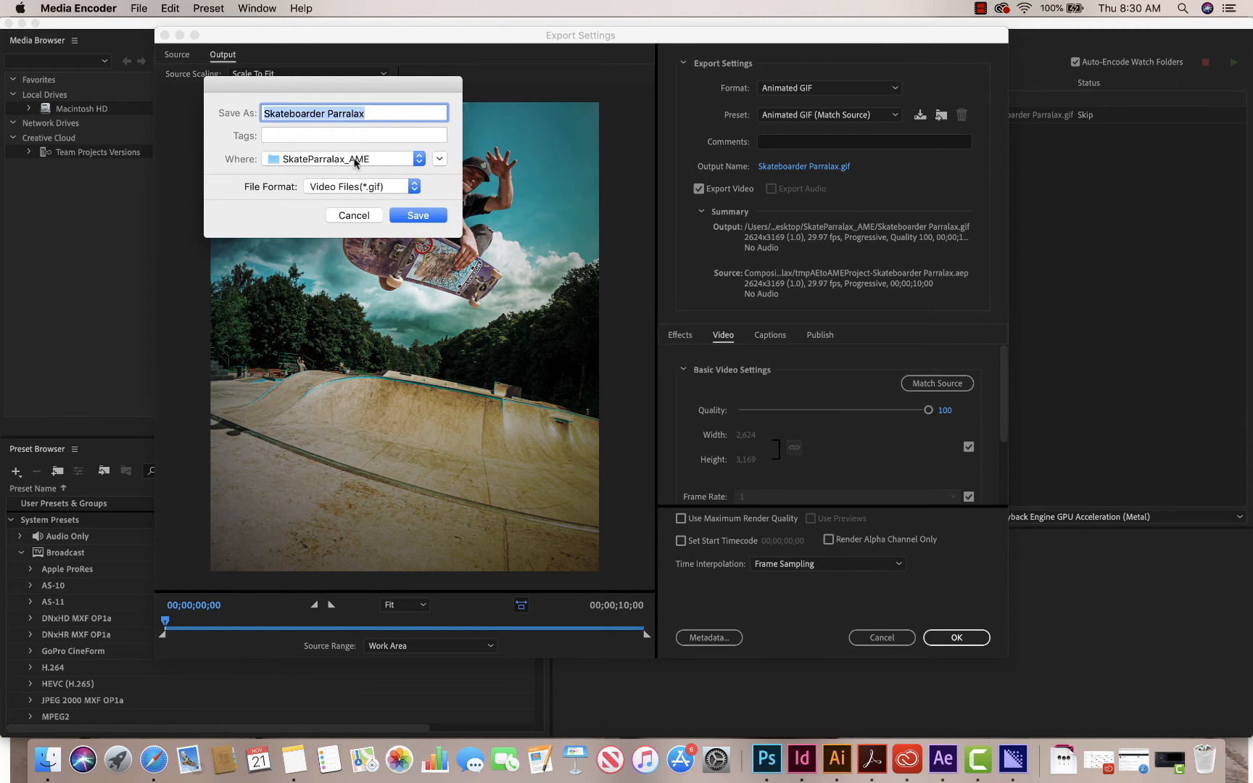
left_click(352, 161)
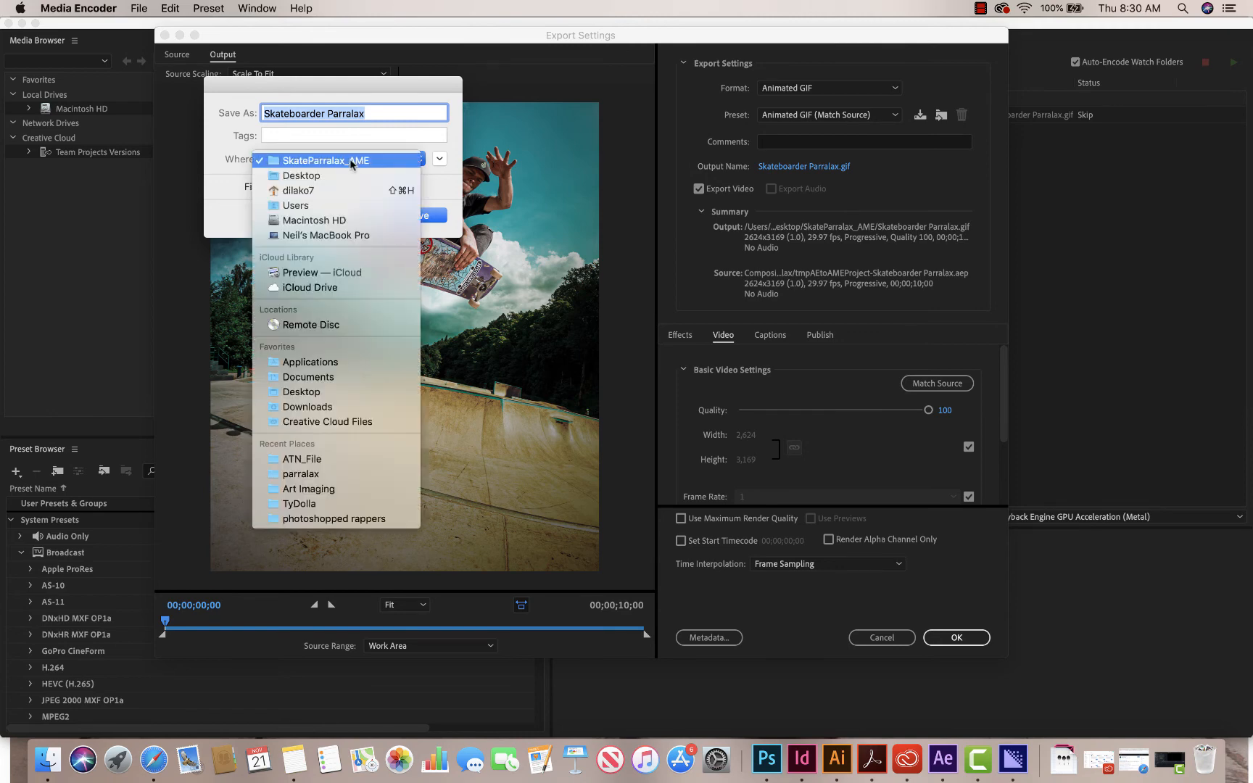
left_click(439, 161)
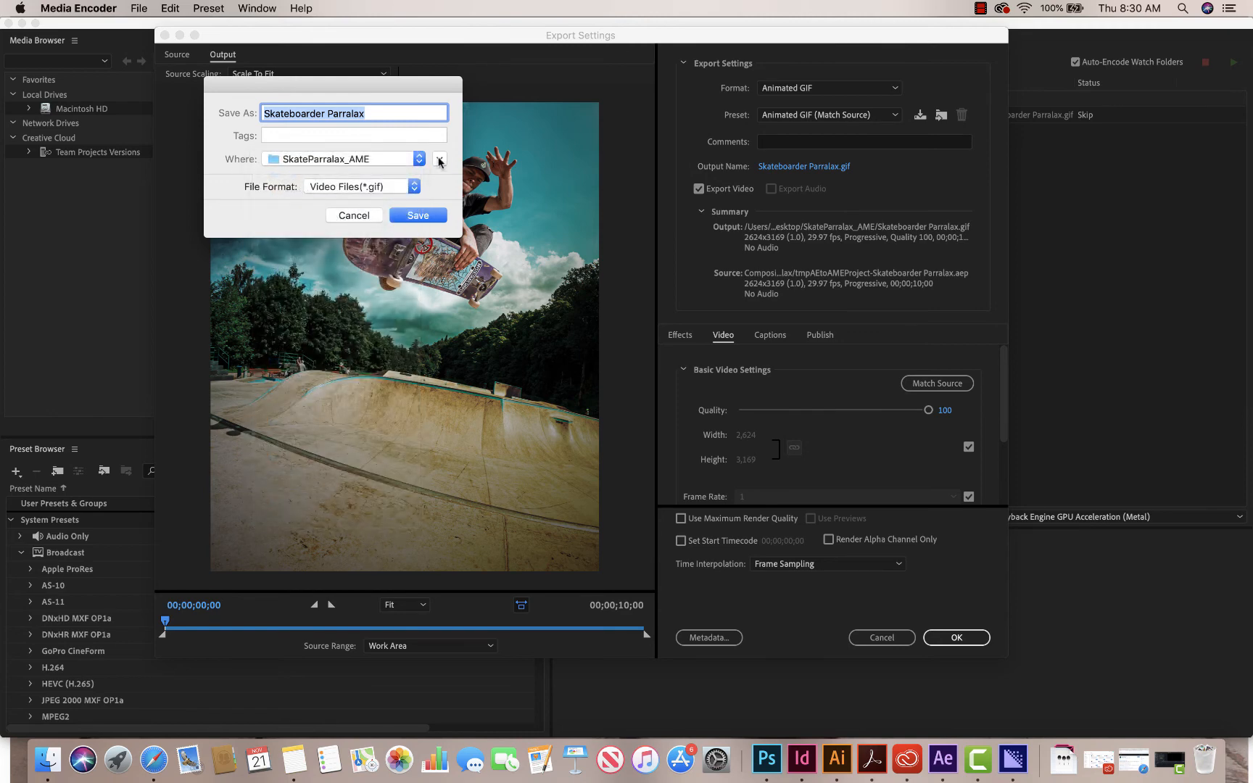
left_click(439, 161)
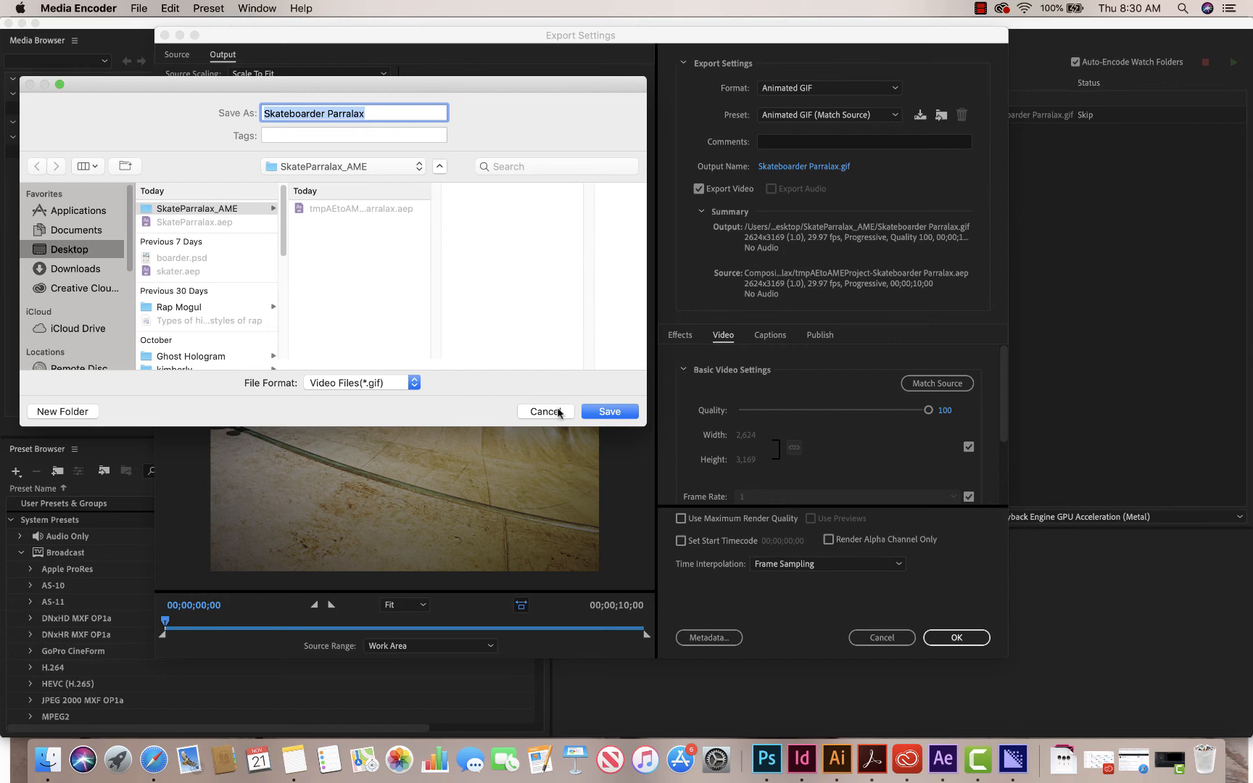
left_click(605, 411)
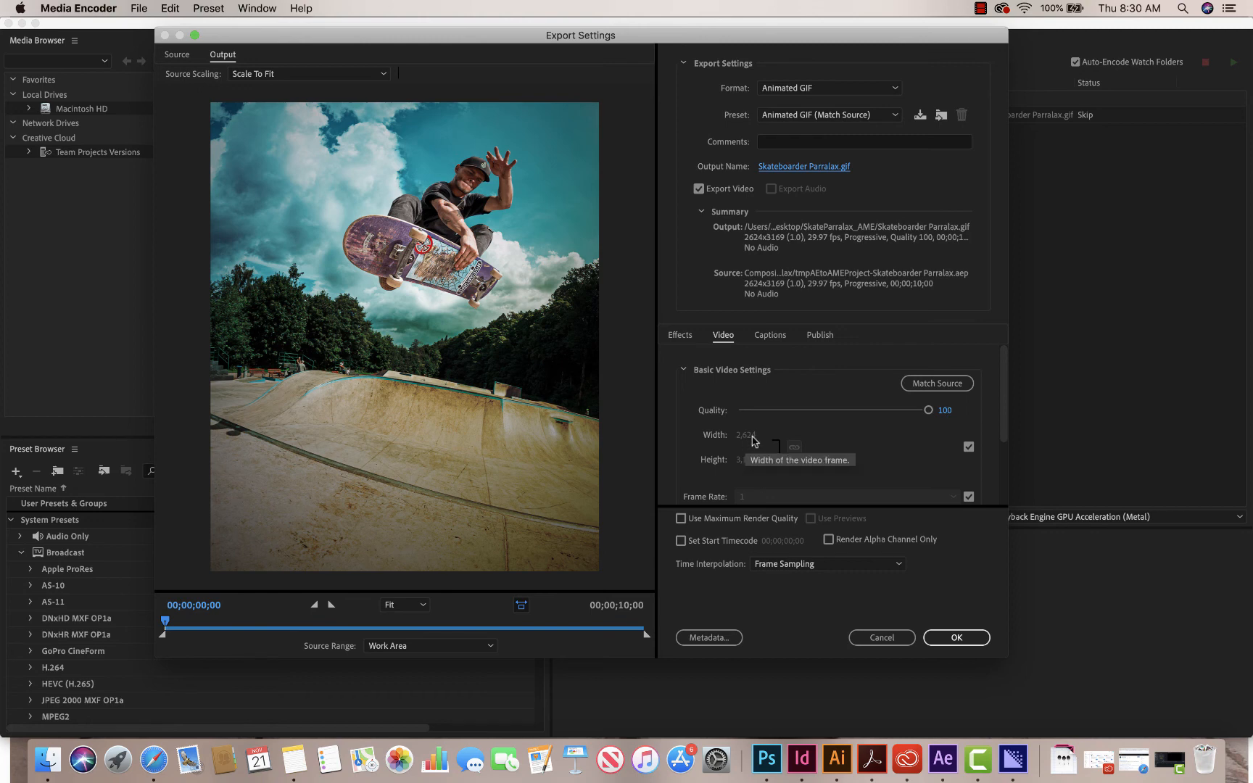
- Set the GIF's quality to 100 and its frame width to 1,000 with the height scaled proportionally, and accept the export settings
left_click_drag(929, 409, 967, 409)
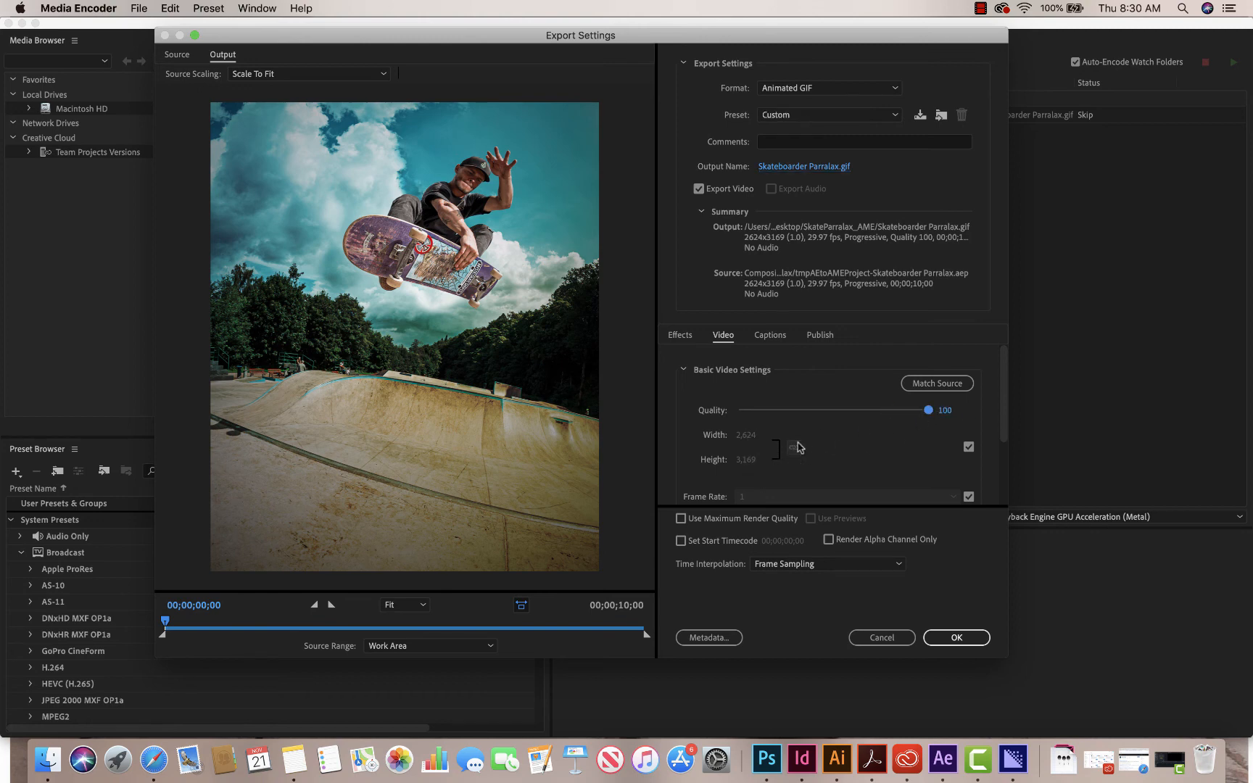
left_click(968, 447)
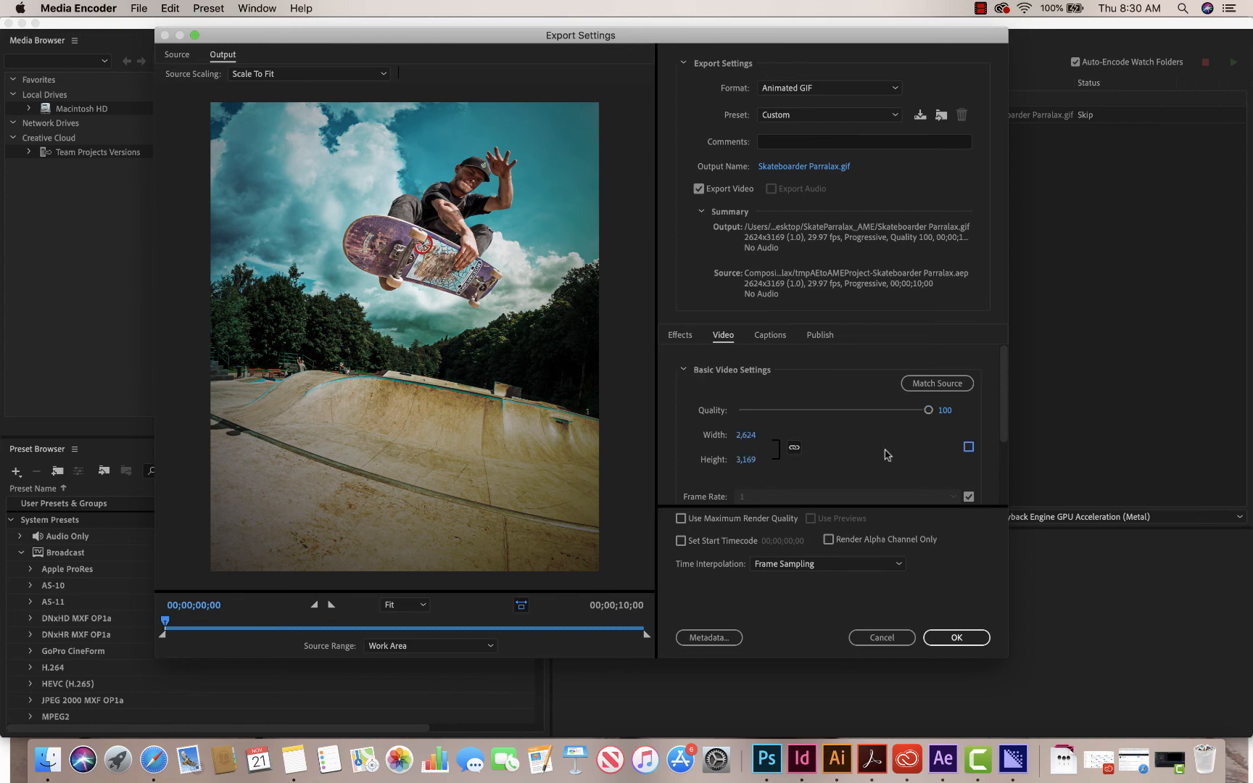
left_click(753, 437)
type("1,0")
type("000")
key("Return")
left_click(794, 449)
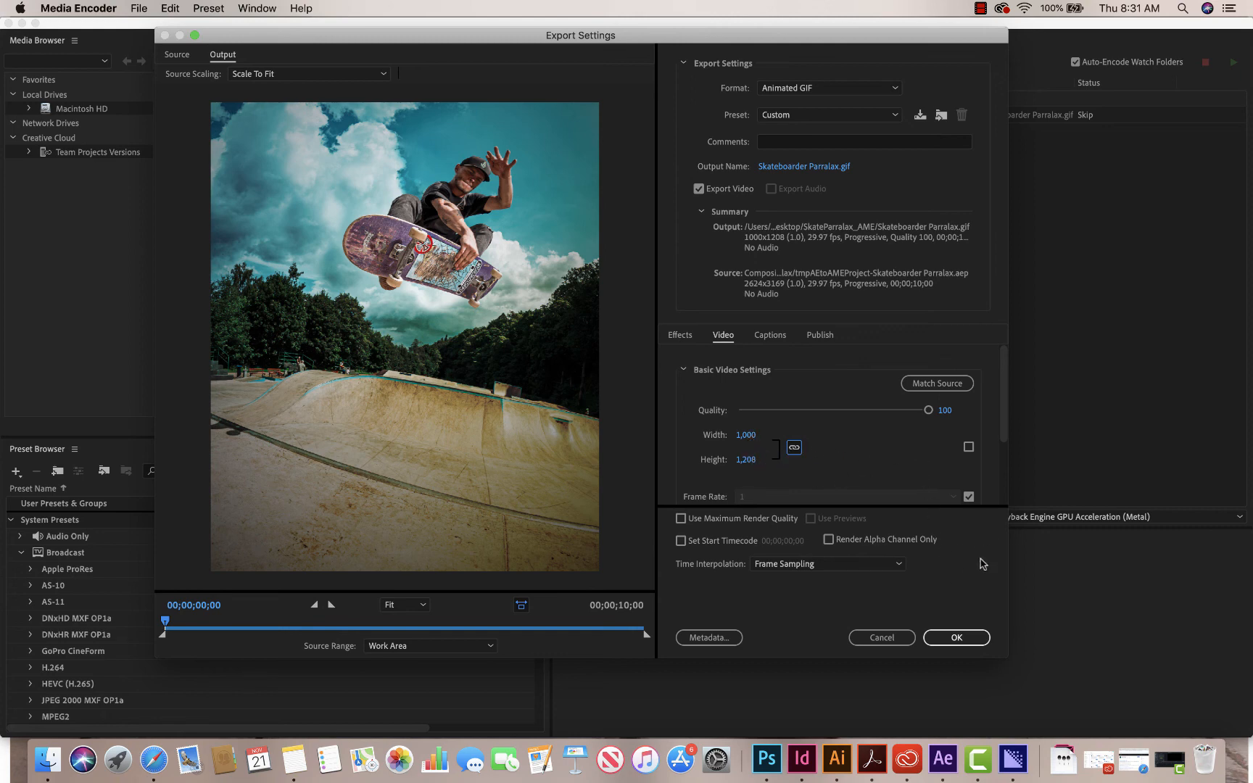
left_click(959, 638)
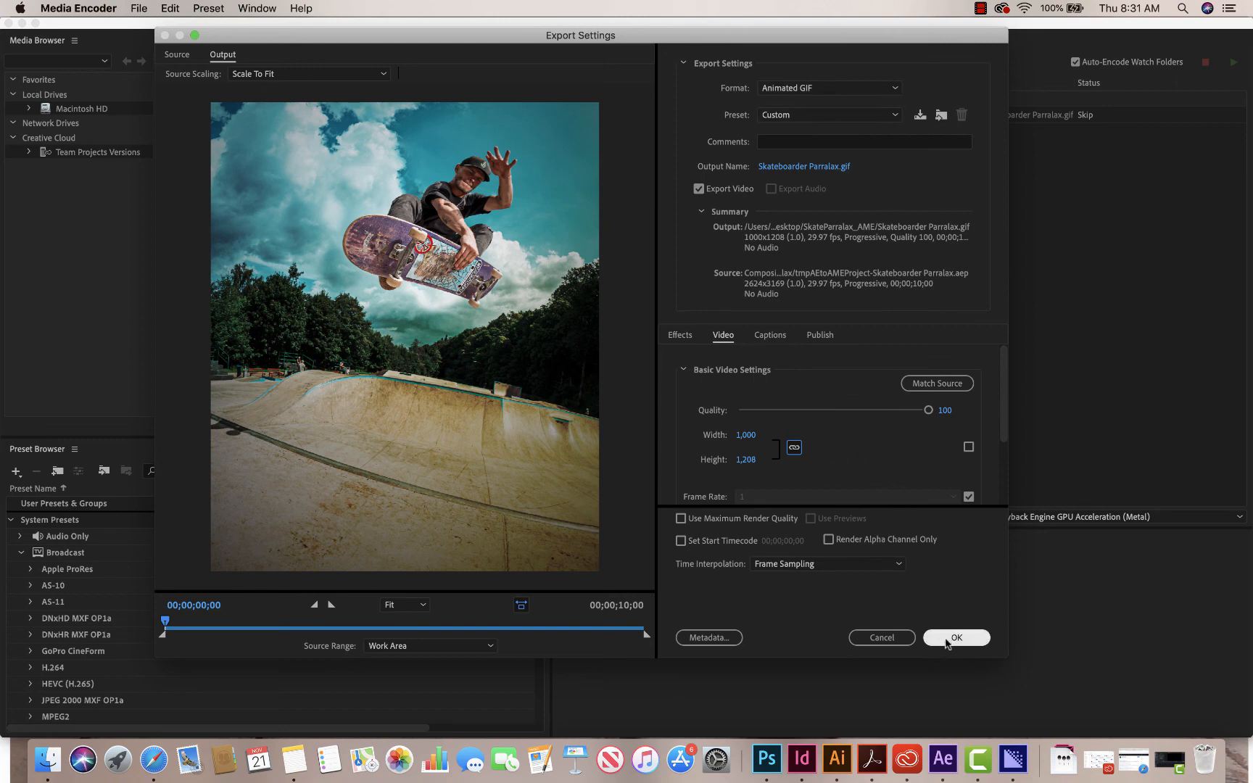
left_click_drag(998, 425, 1000, 485)
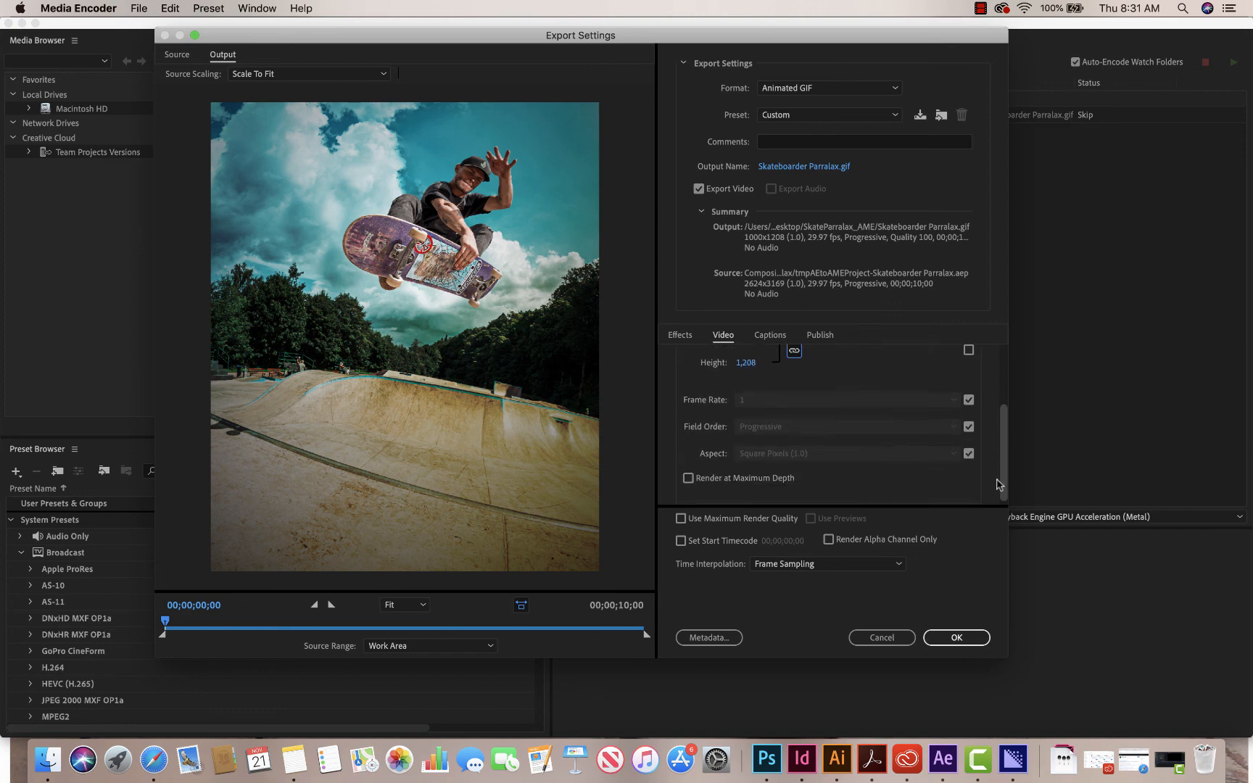
left_click(953, 638)
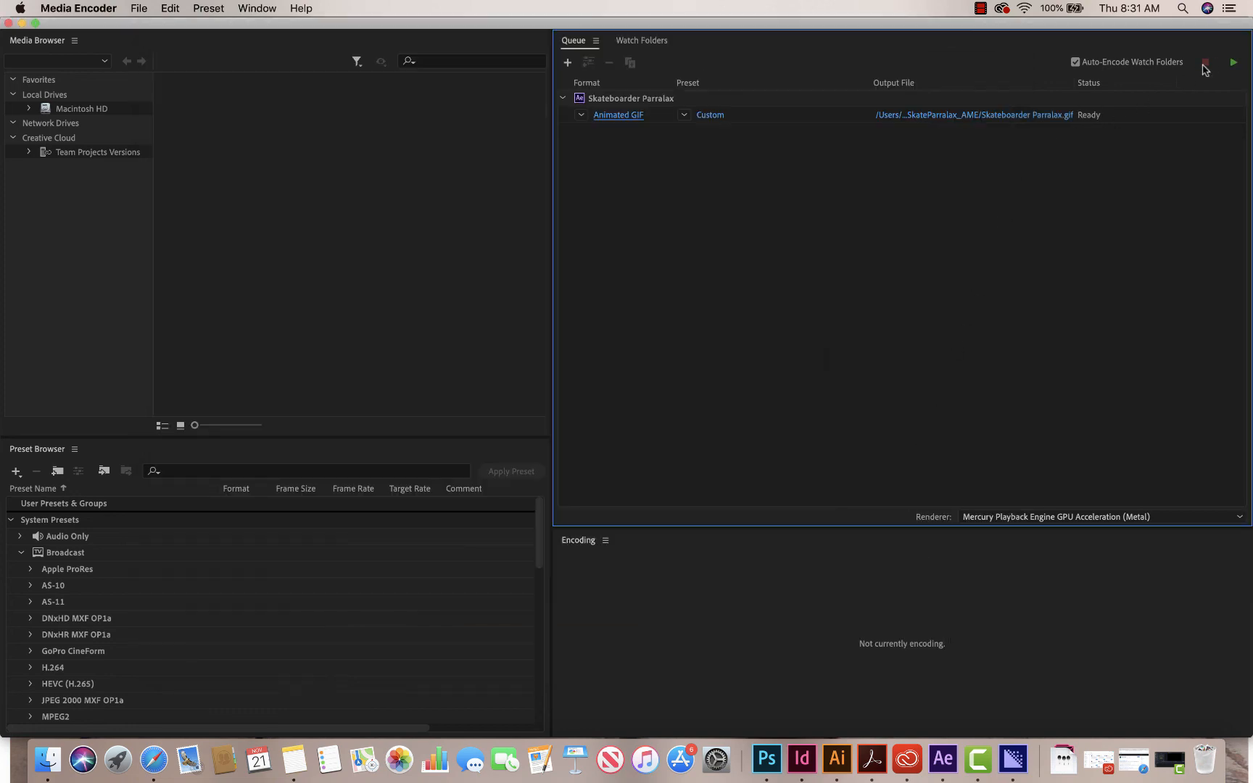
- Encode the queued GIF, and minimize the Media Encoder and After Effects windows once it is done
left_click(1236, 65)
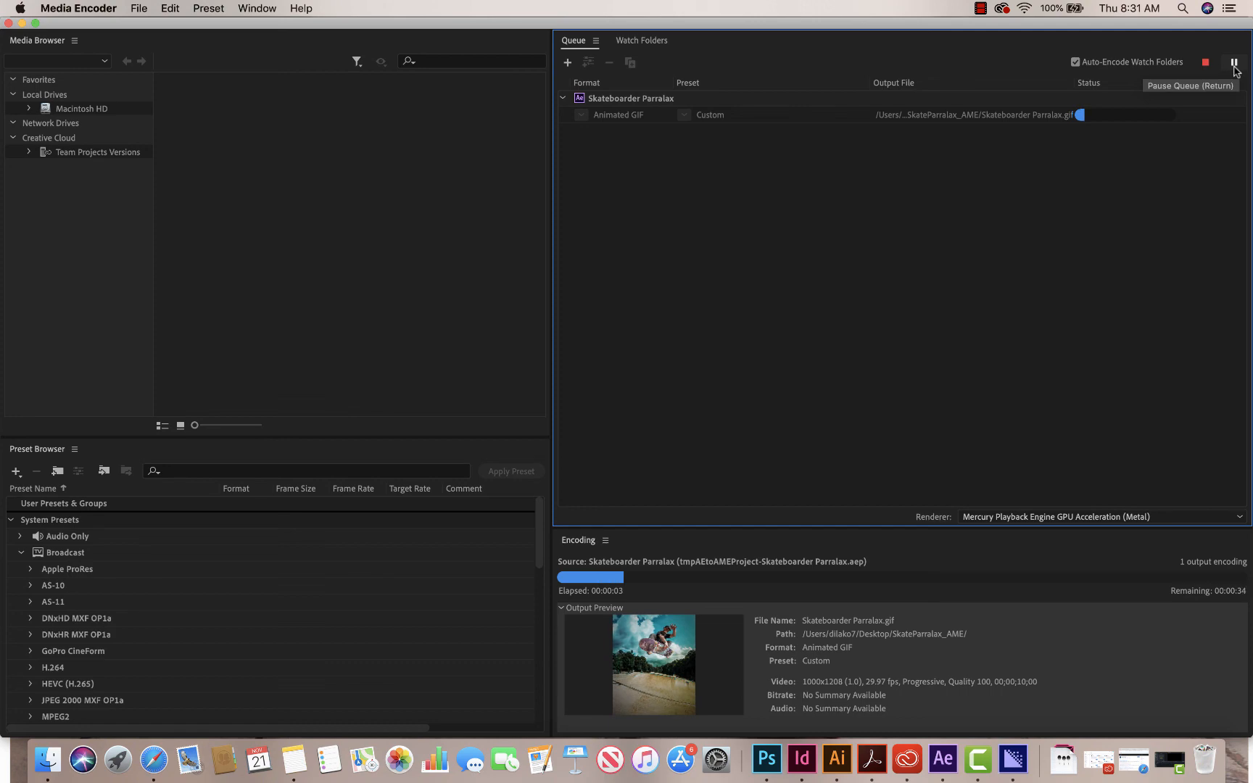
left_click(981, 8)
left_click(992, 44)
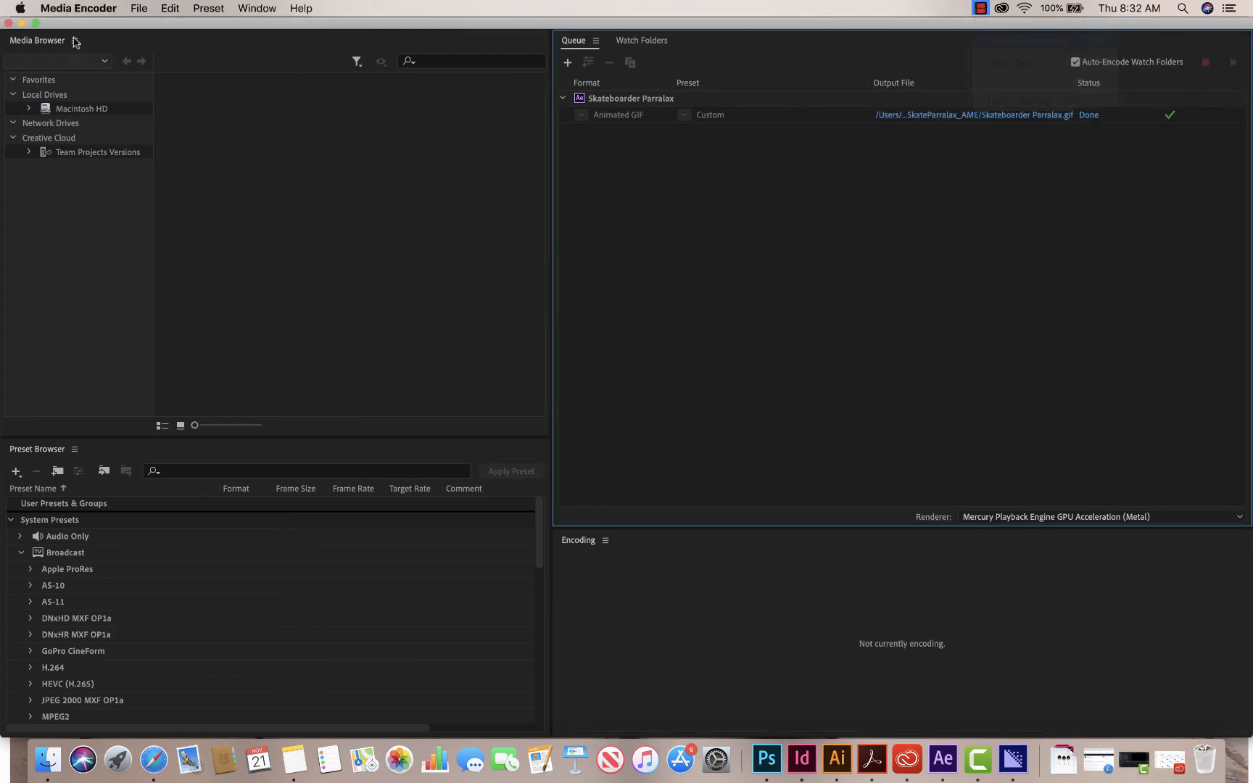
left_click(22, 23)
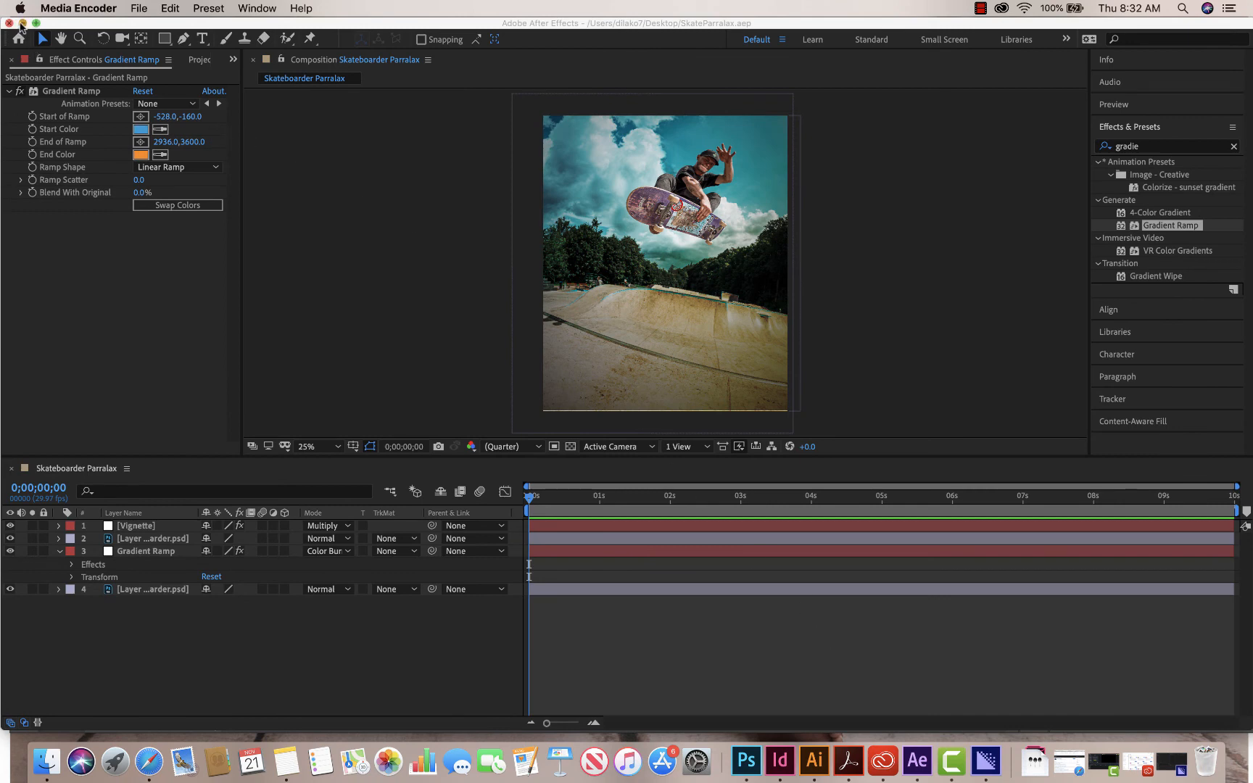
left_click(22, 24)
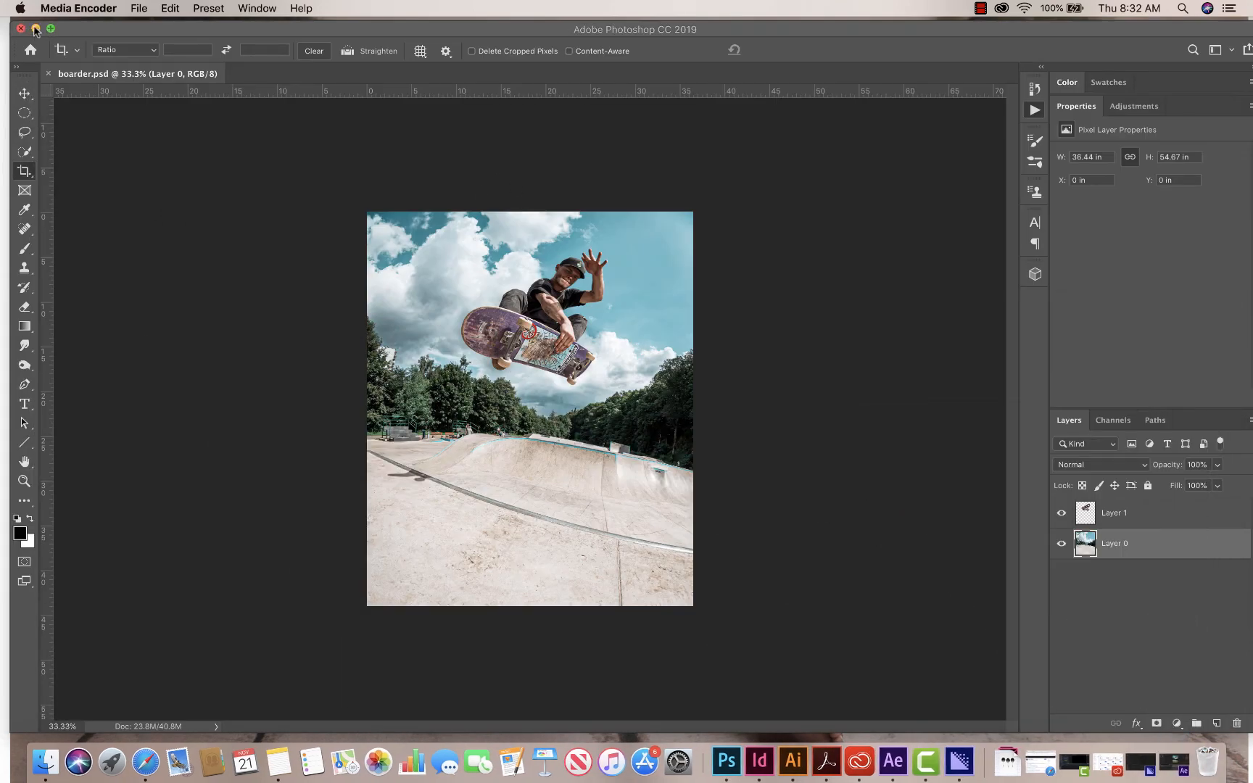
- Minimize Photoshop, open the SkateParralax_AME folder on the desktop, and select Skateboarder Parralax.gif
left_click(35, 28)
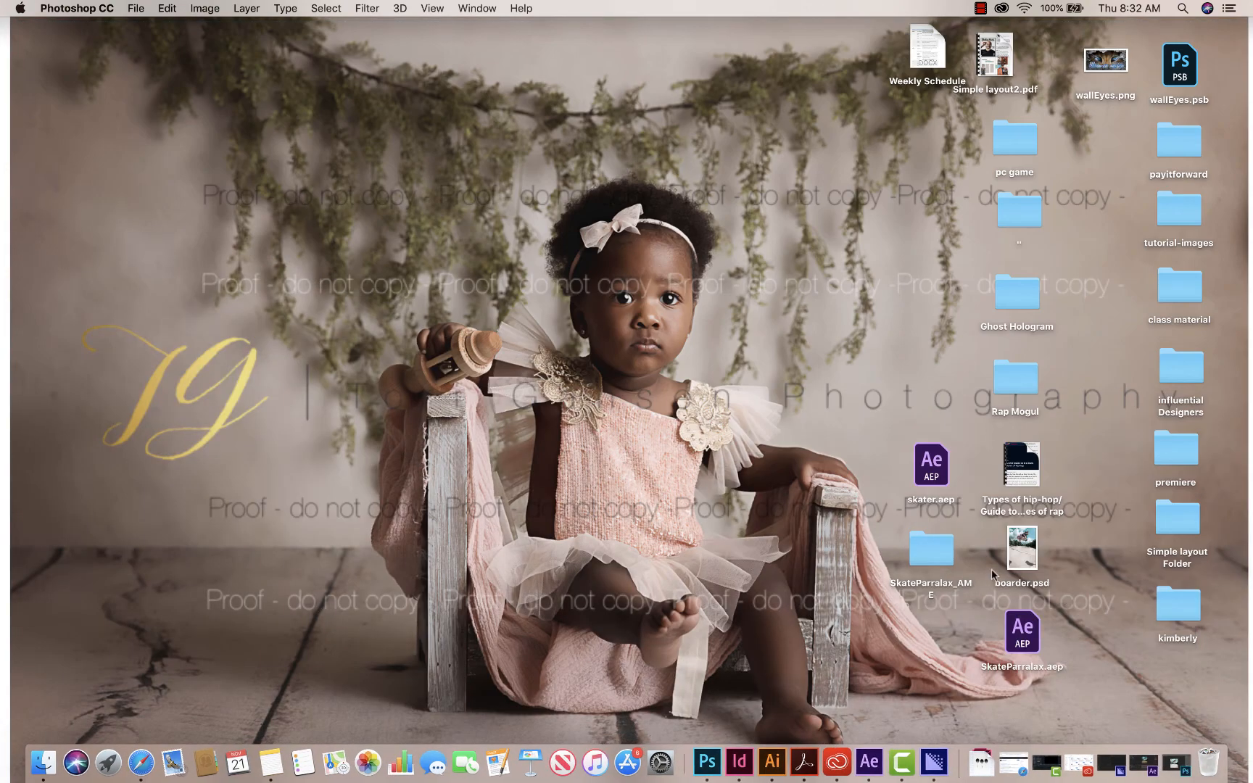
left_click(940, 555)
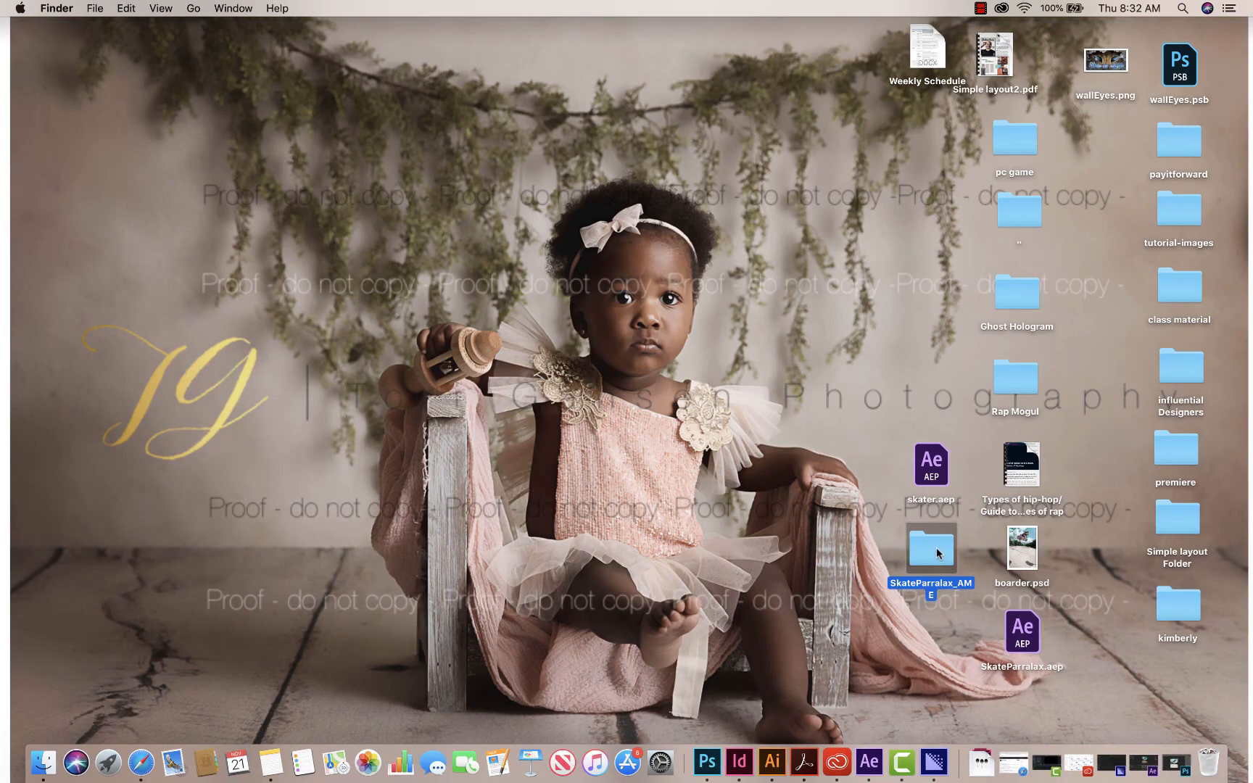
double_click(937, 553)
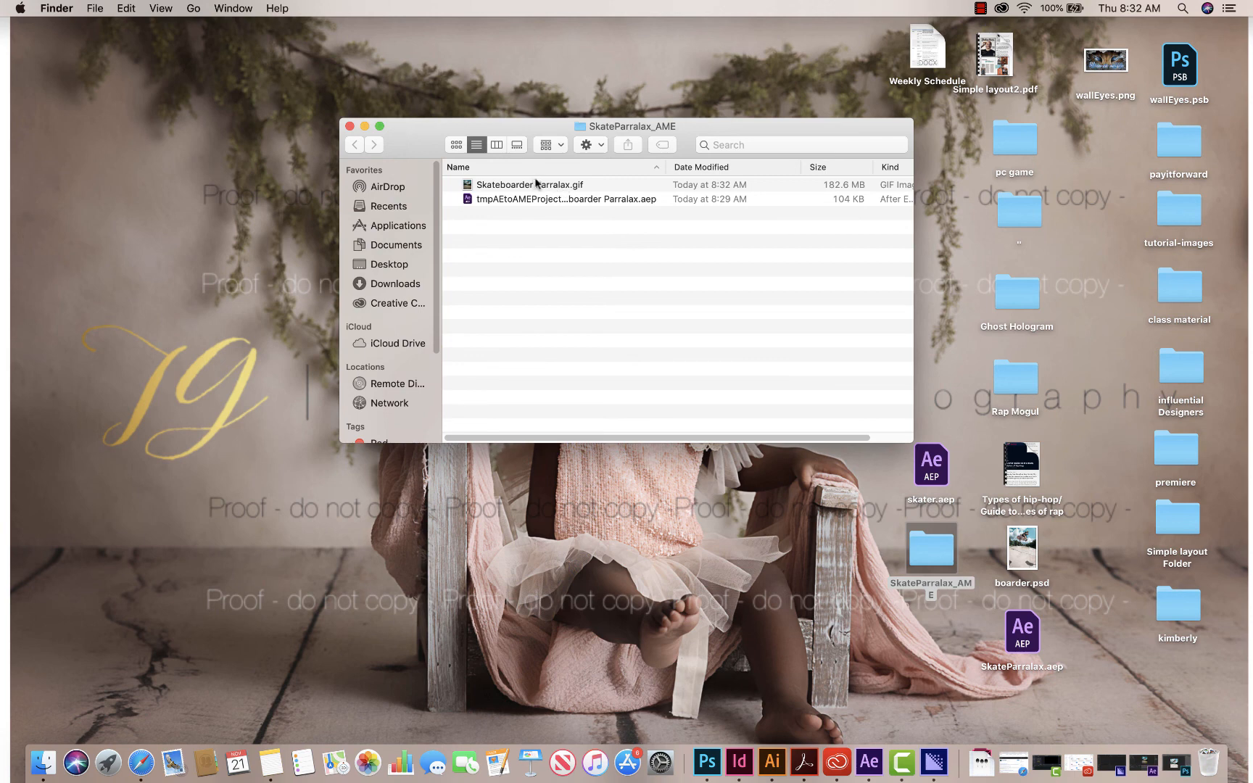
left_click(534, 200)
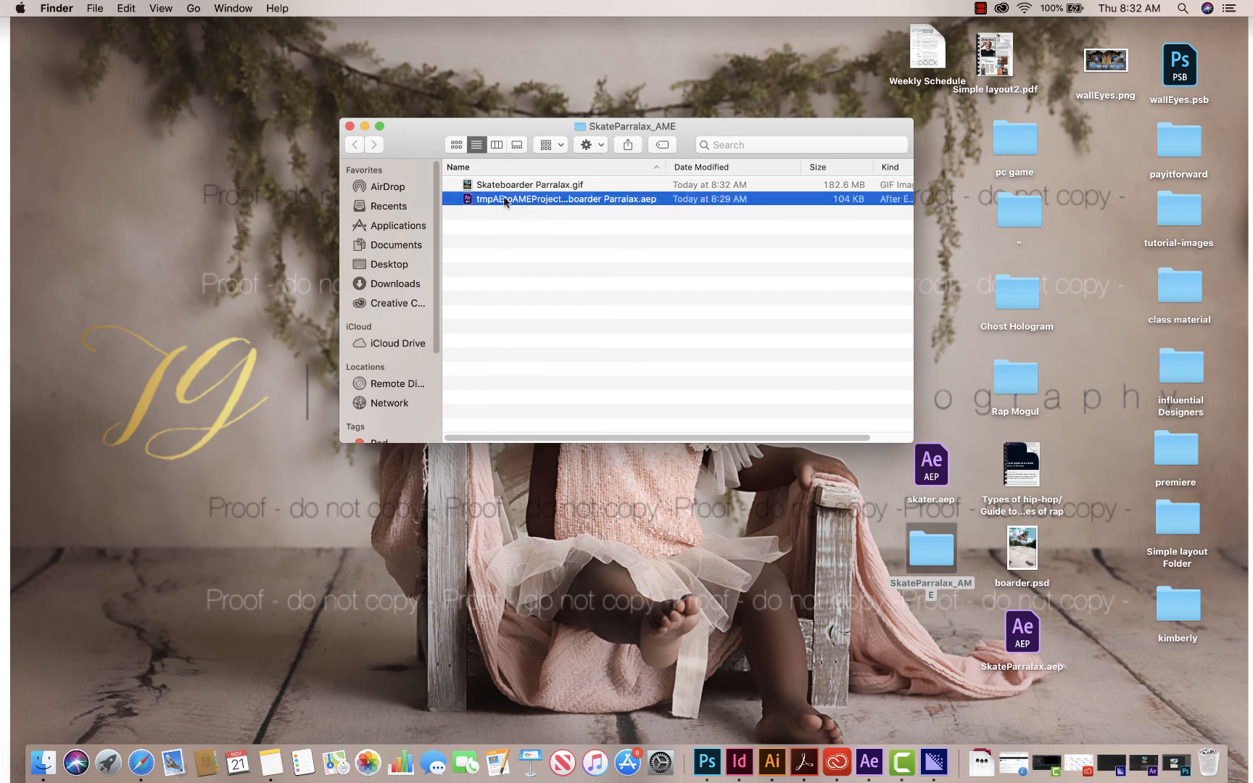
left_click(509, 190)
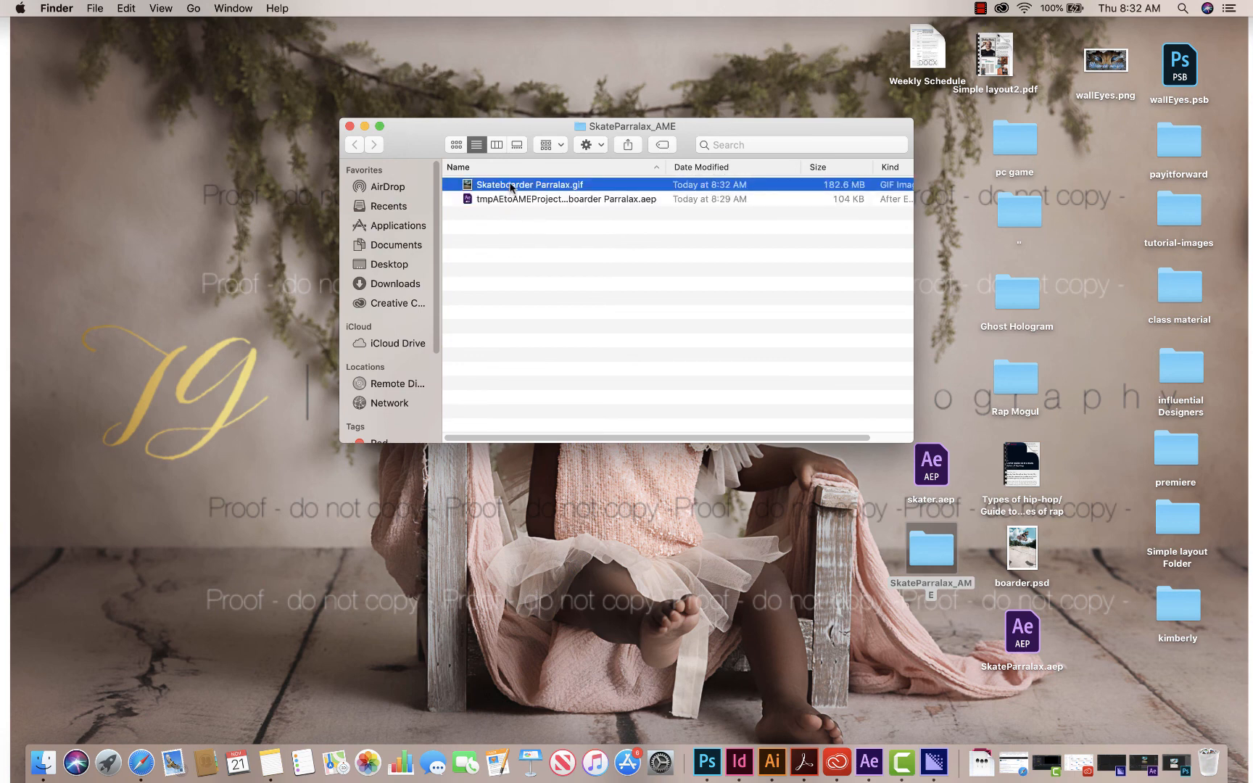
left_click_drag(511, 188, 553, 186)
right_click(553, 185)
mouse_move(609, 202)
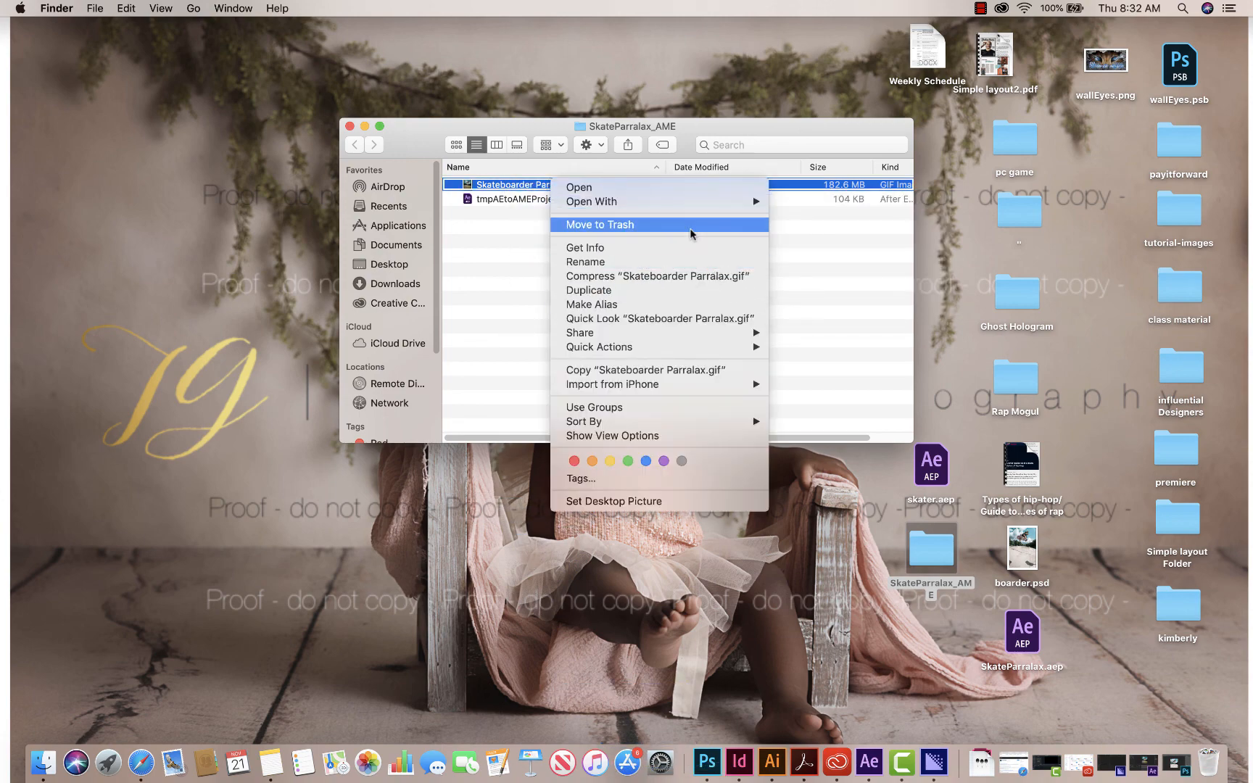
left_click(819, 271)
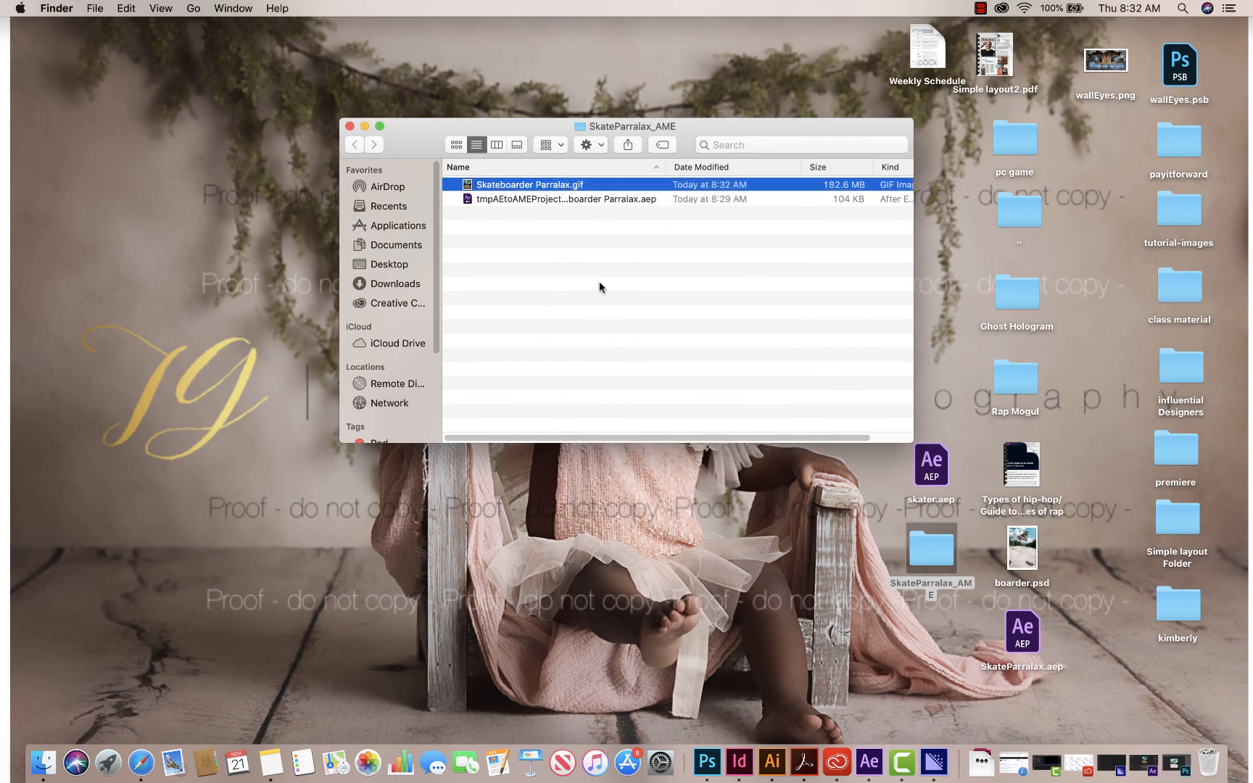
- Switch to Safari, load Skateboarder Parralax.gif from the SkateParralax_AME folder into the browser window, and reposition the window to show the whole animation
left_click(141, 762)
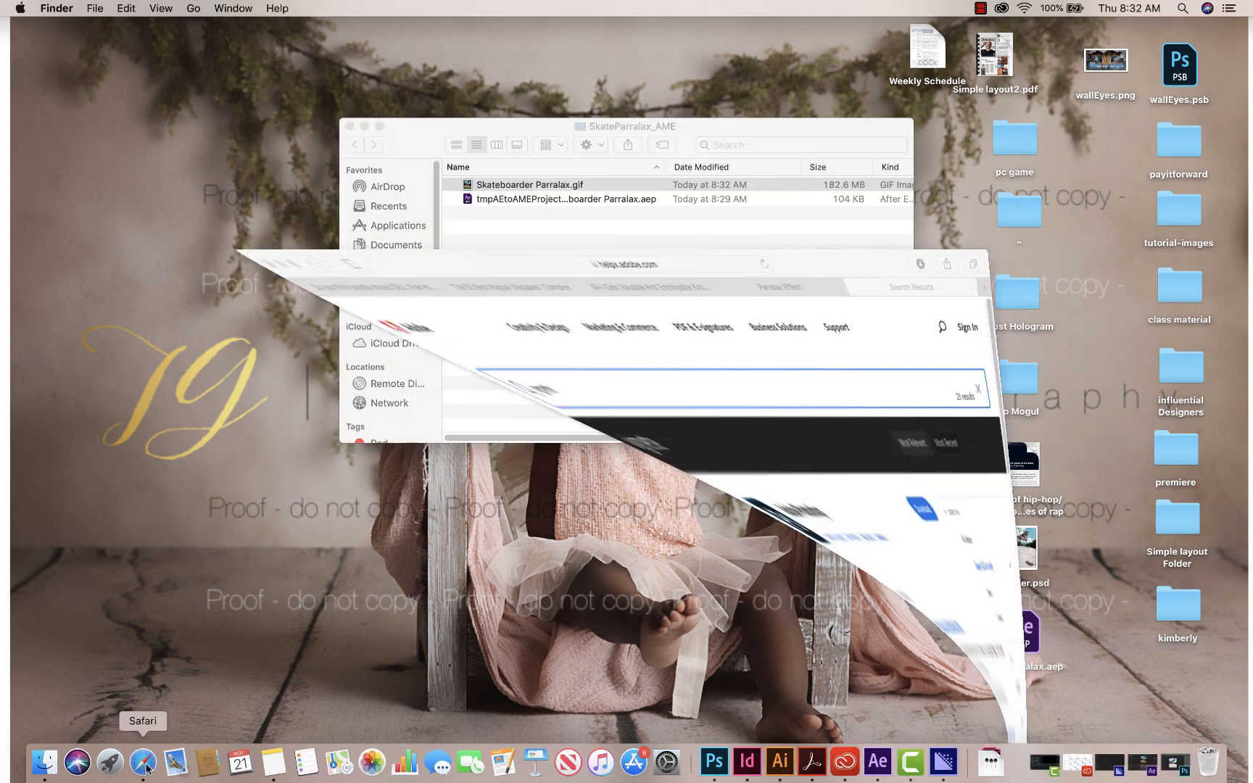
left_click_drag(727, 69, 757, 248)
left_click(571, 192)
left_click_drag(529, 192, 506, 547)
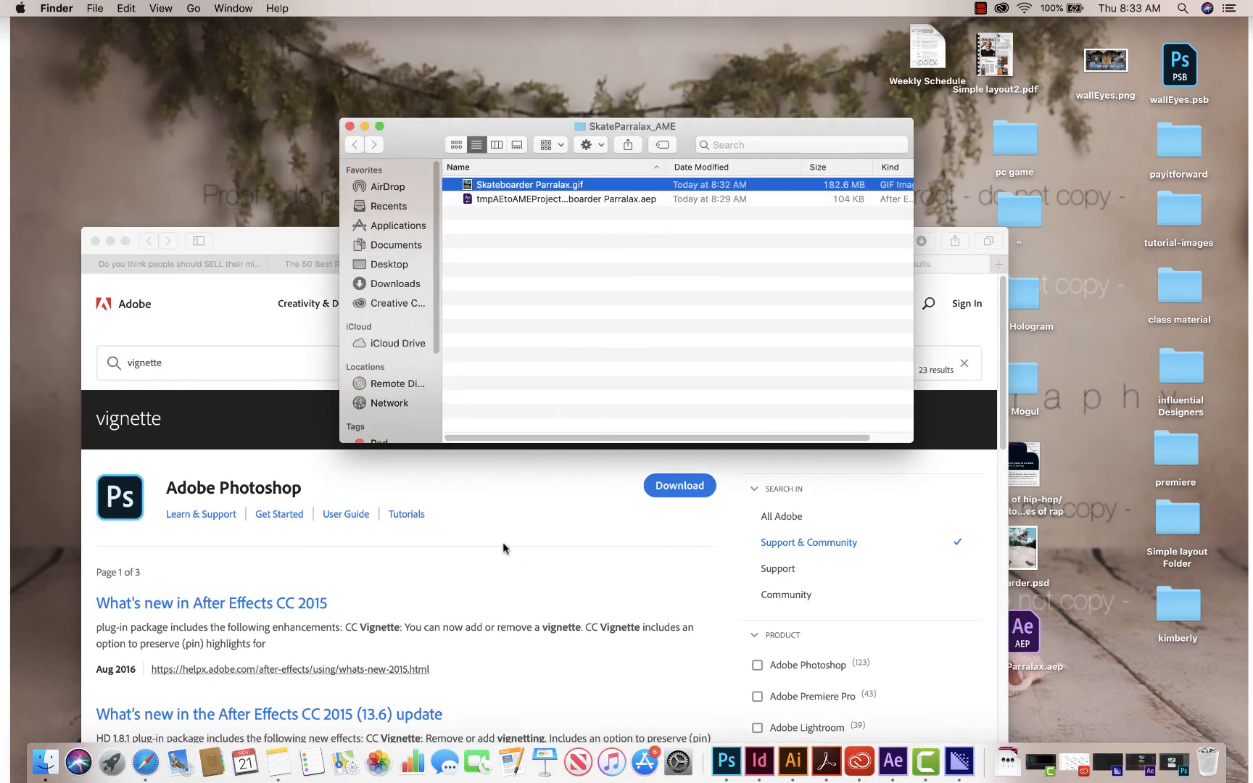
left_click(299, 236)
left_click_drag(299, 236, 788, 98)
left_click(471, 136)
left_click_drag(505, 193, 965, 253)
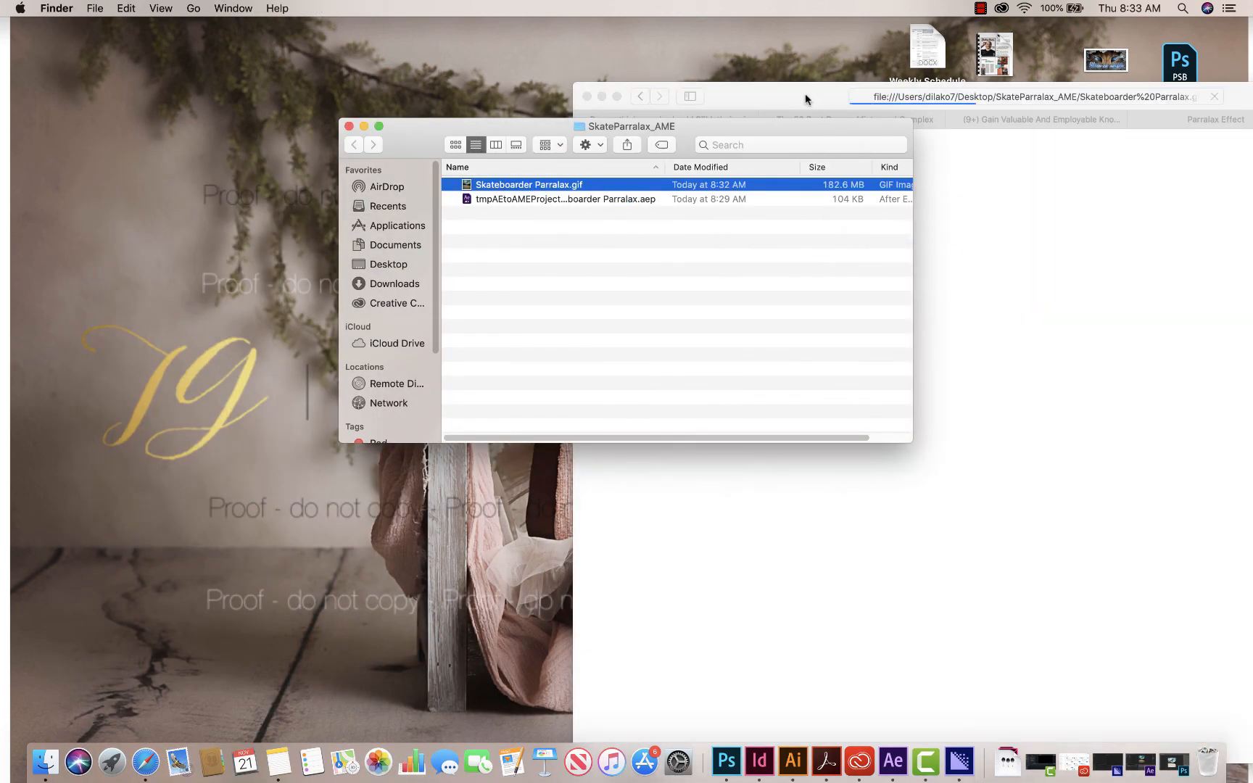
left_click_drag(805, 93, 436, 64)
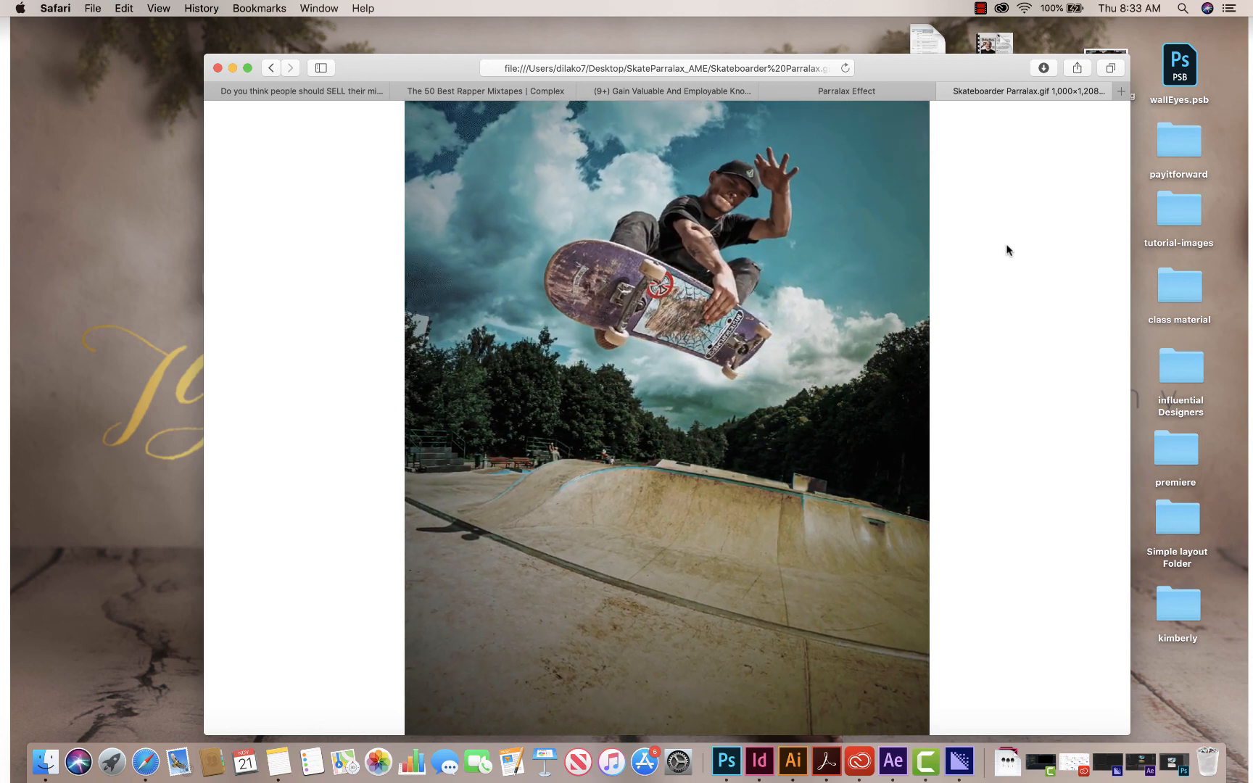
left_click_drag(919, 69, 910, 46)
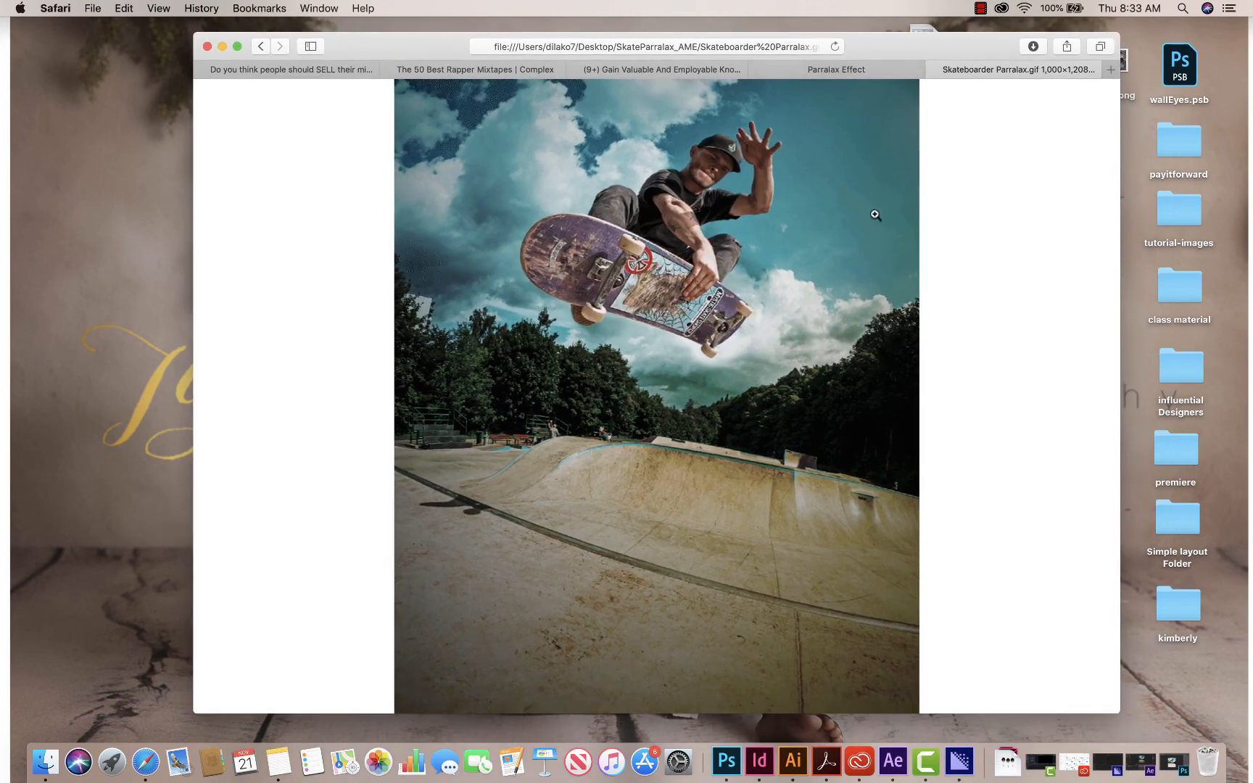